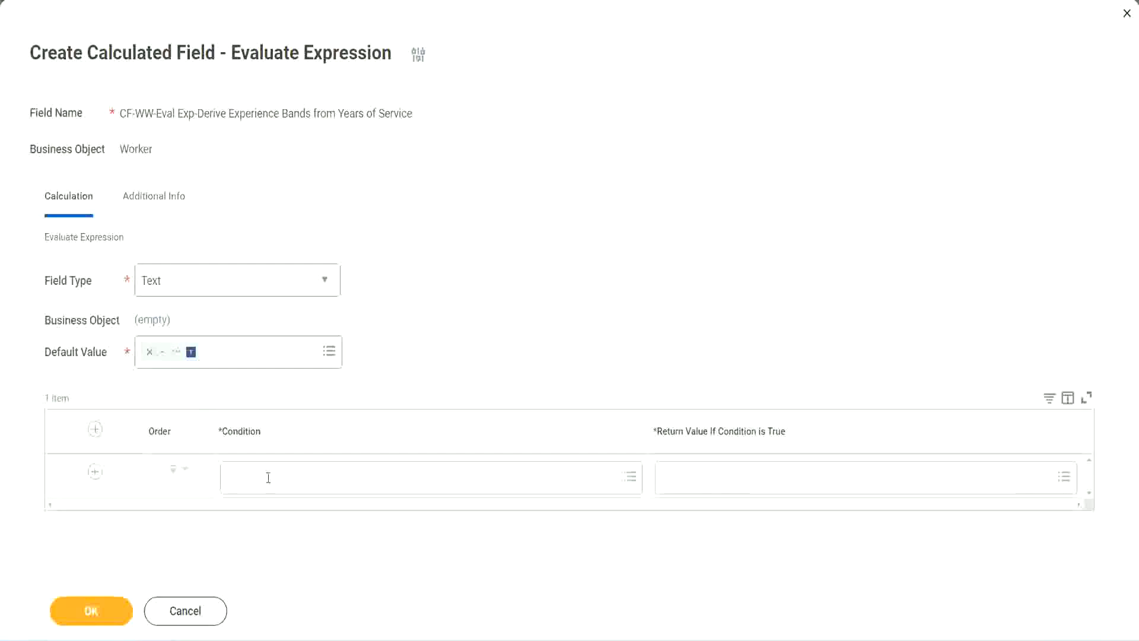
# - Set the first row's condition to CF-WW-TF-Length of Service between 0 and 7 years, copying the field name from the Notepad++ notes
pyautogui.click(268, 481)
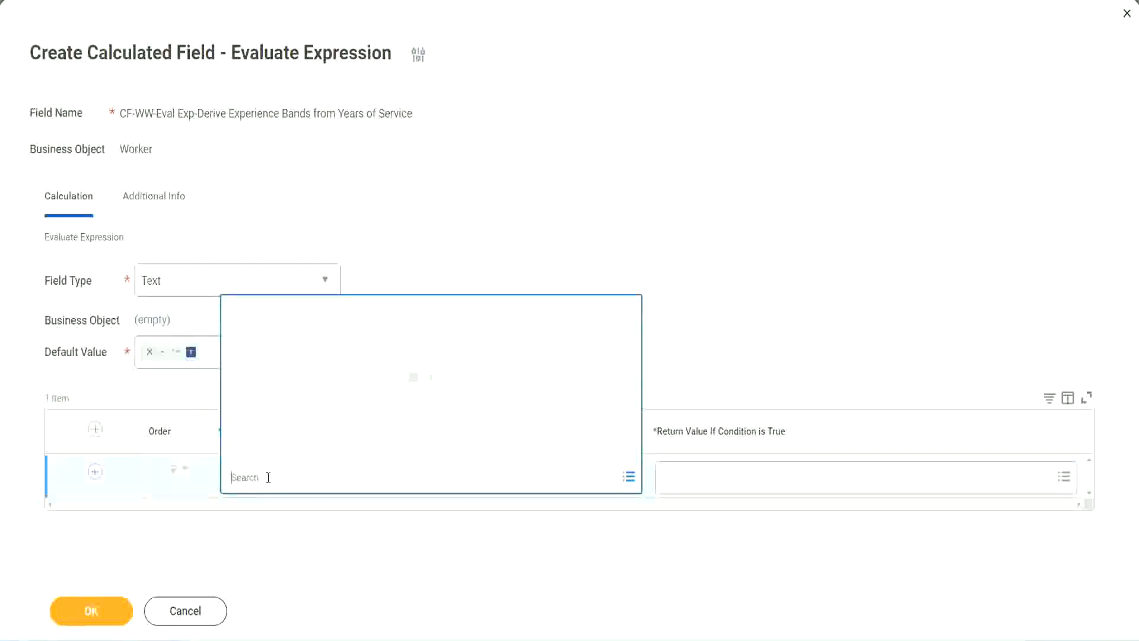
pyautogui.click(437, 270)
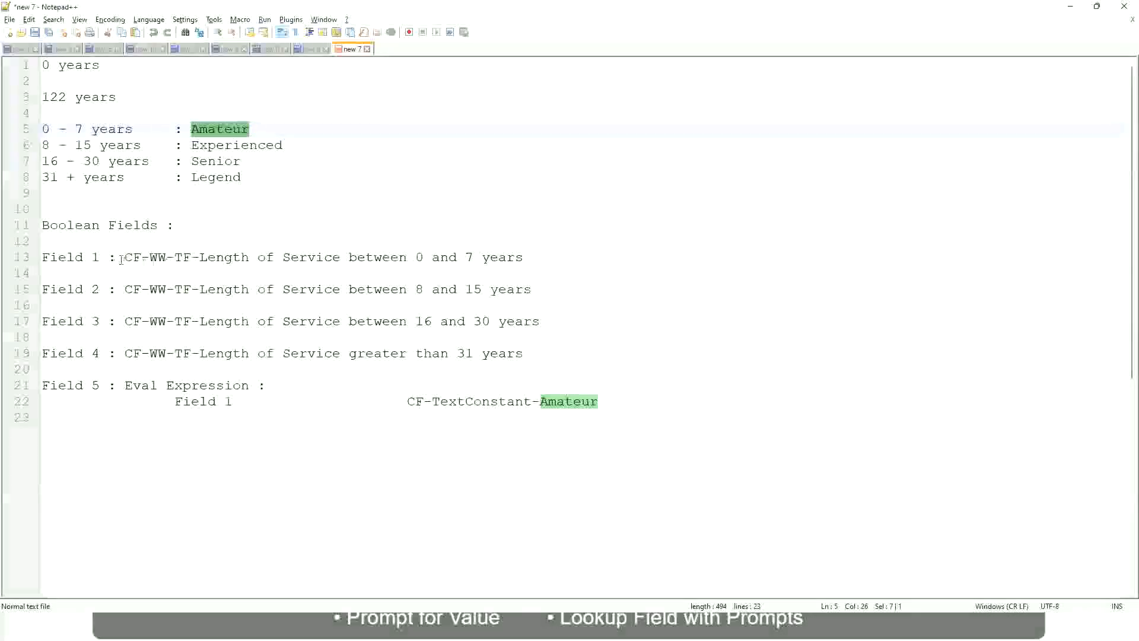
pyautogui.moveTo(125, 257); pyautogui.dragTo(524, 261)
pyautogui.hotkey('ctrl', 'c')
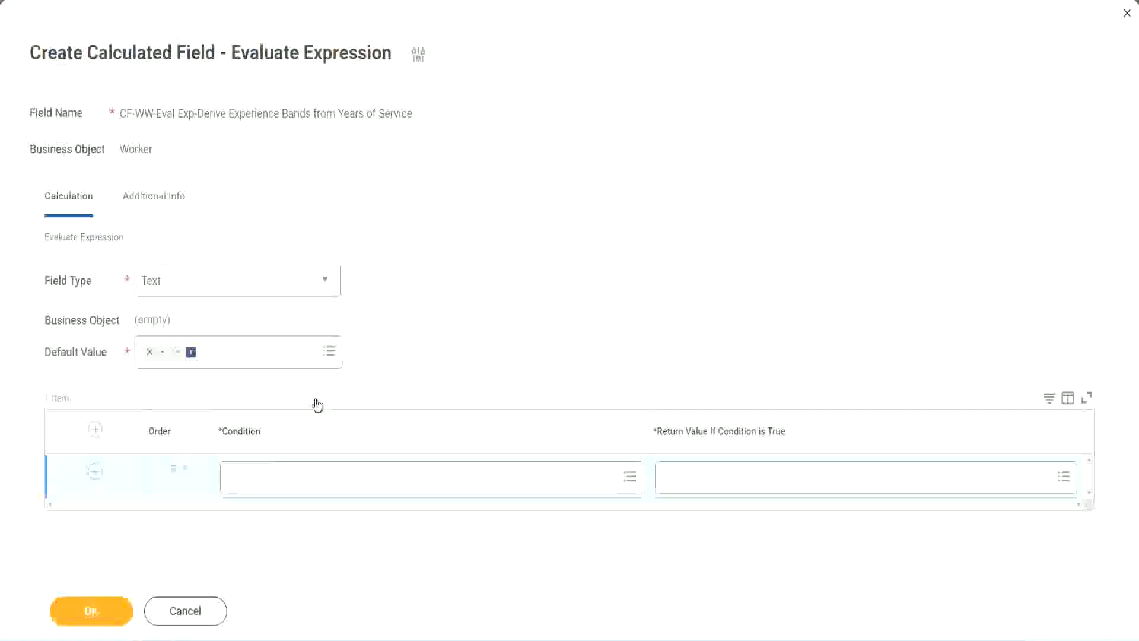
pyautogui.click(291, 482)
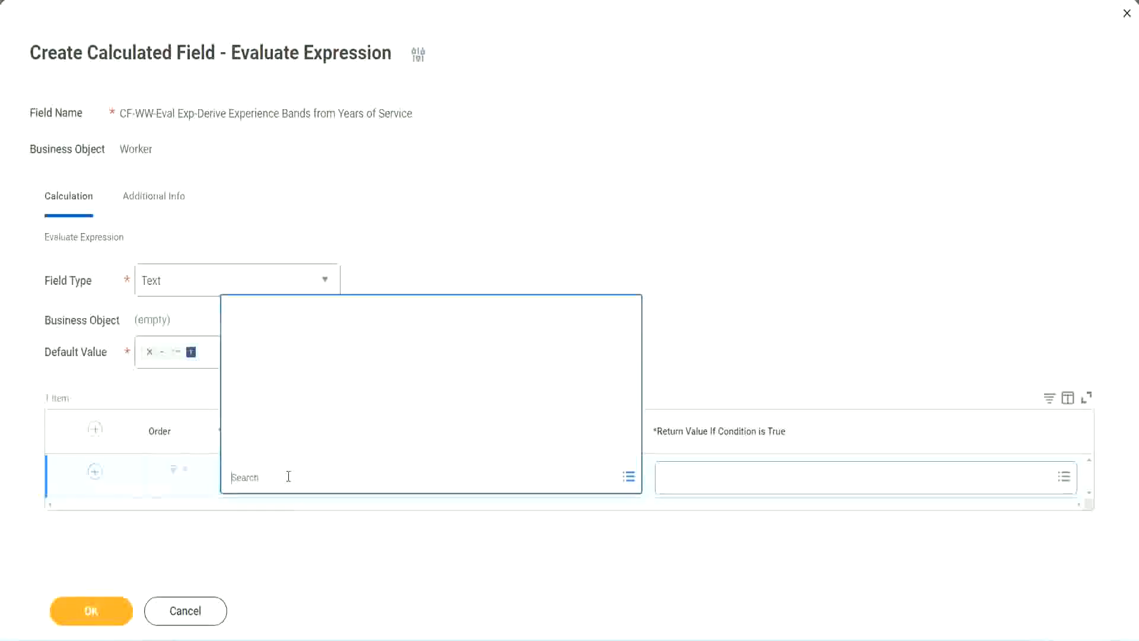
pyautogui.hotkey('ctrl', 'v')
pyautogui.press('Return')
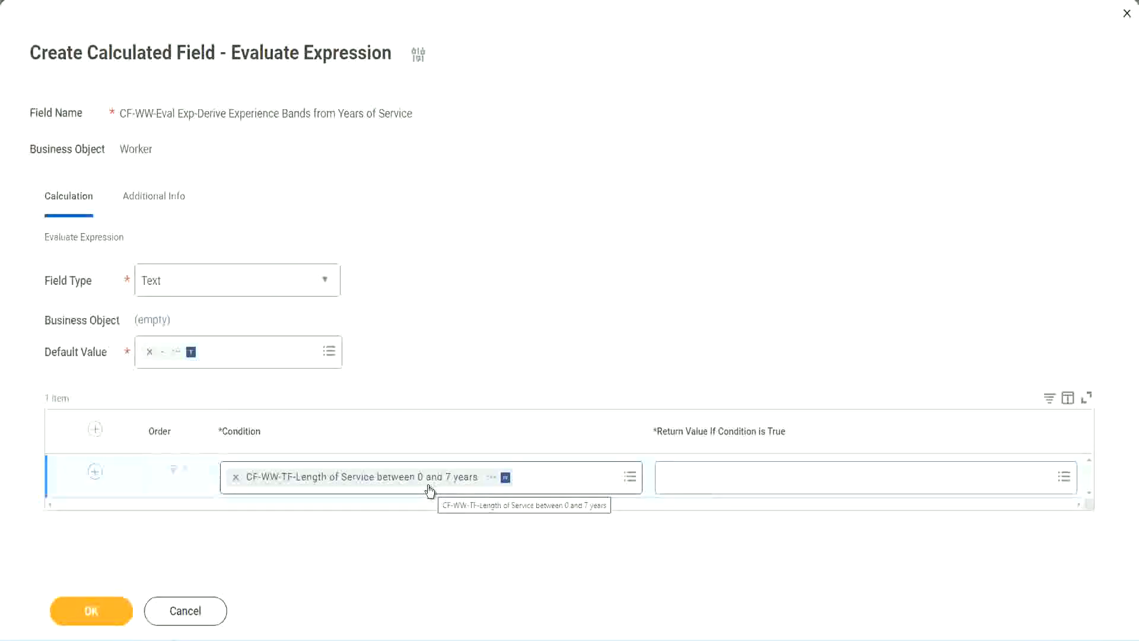
pyautogui.click(739, 481)
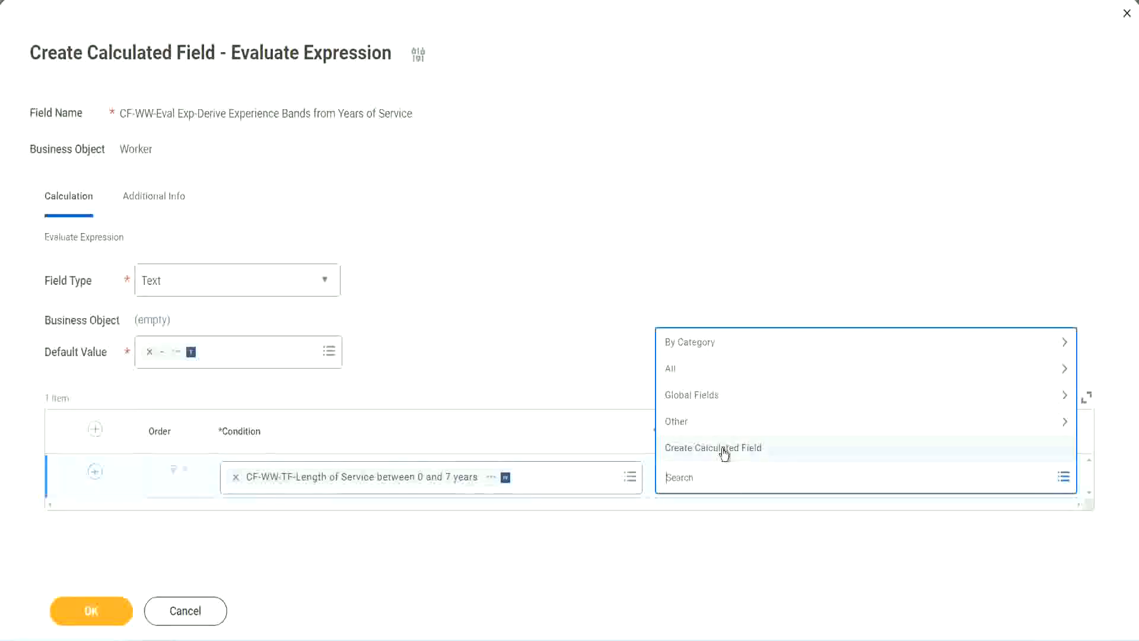
pyautogui.click(661, 295)
pyautogui.click(687, 483)
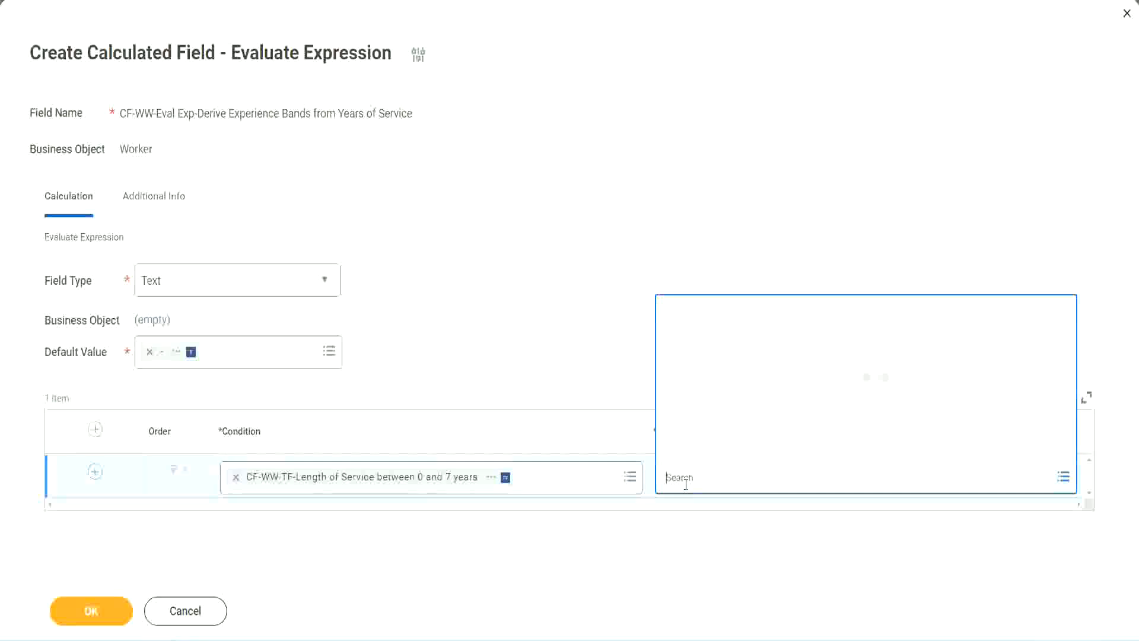
pyautogui.write('Amaterue')
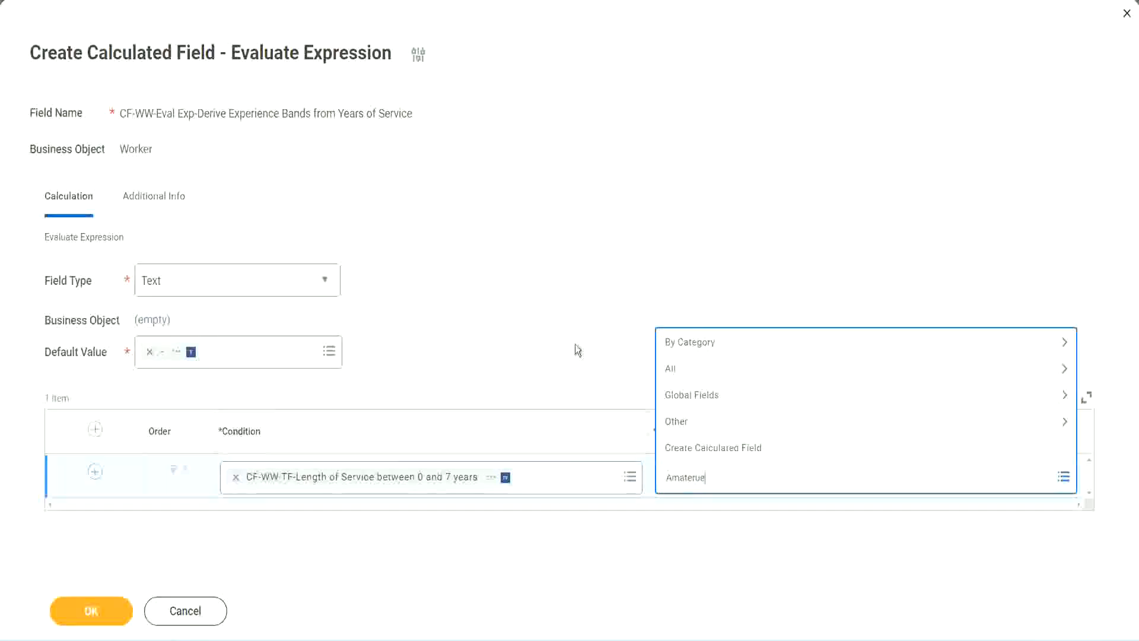
pyautogui.click(575, 344)
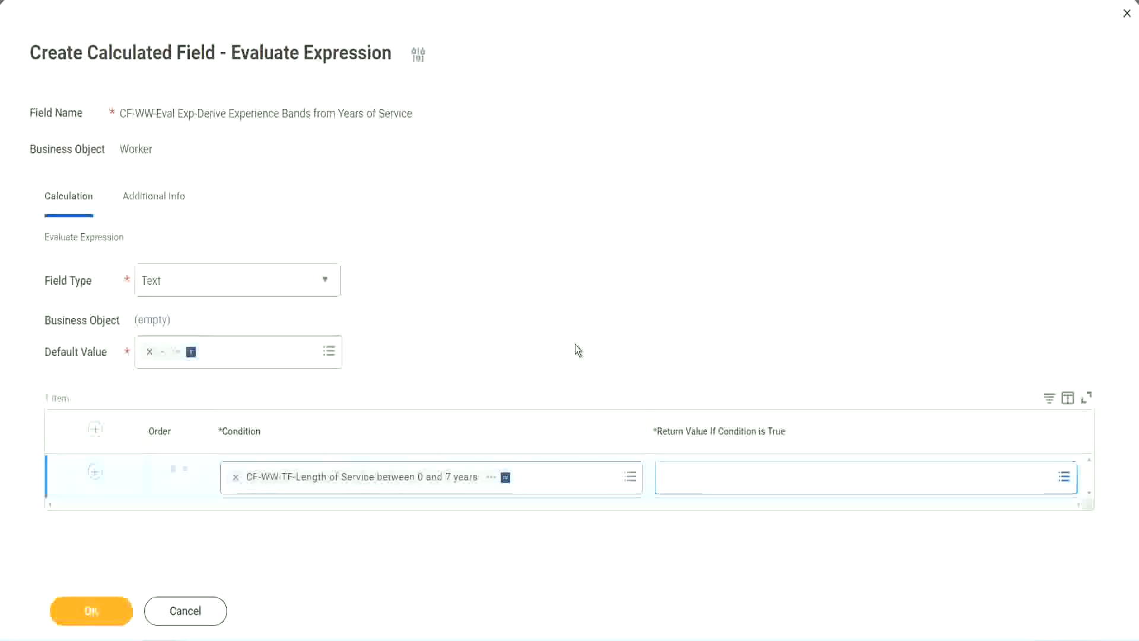
pyautogui.click(718, 488)
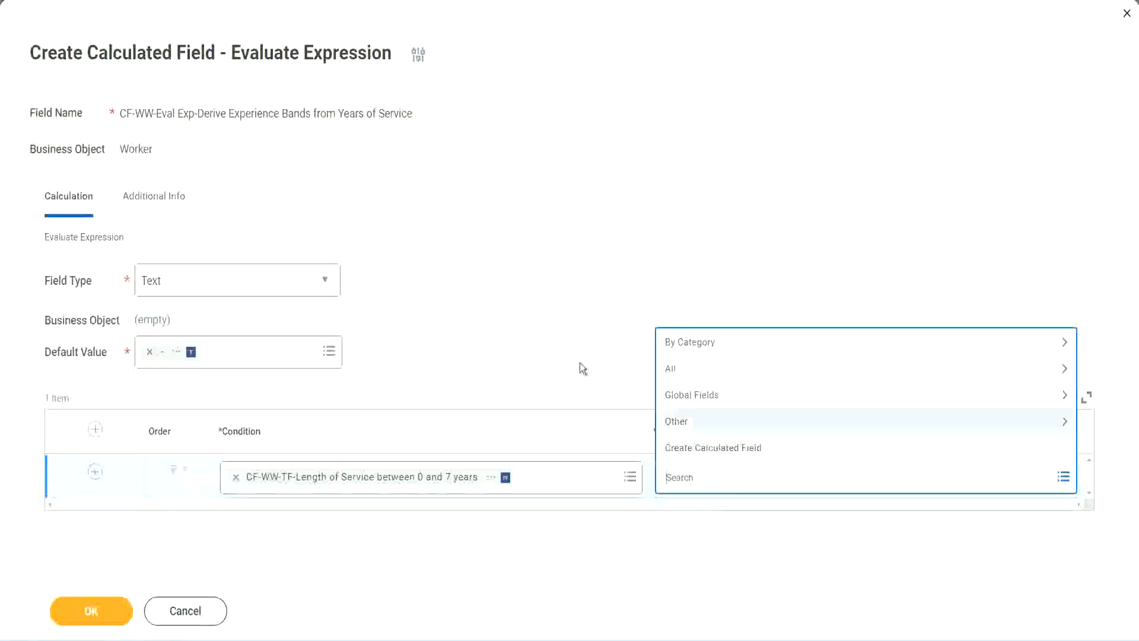
pyautogui.click(574, 346)
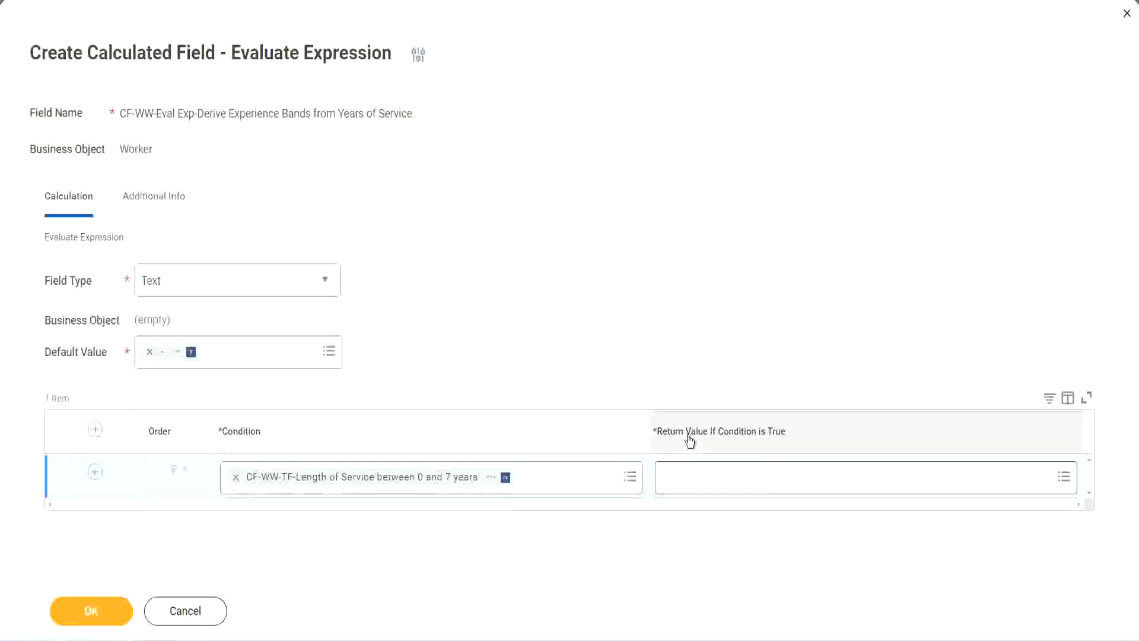
# - Start creating a calculated field for the first row's return value and name it CF-WW-TC-Amateur
pyautogui.click(739, 481)
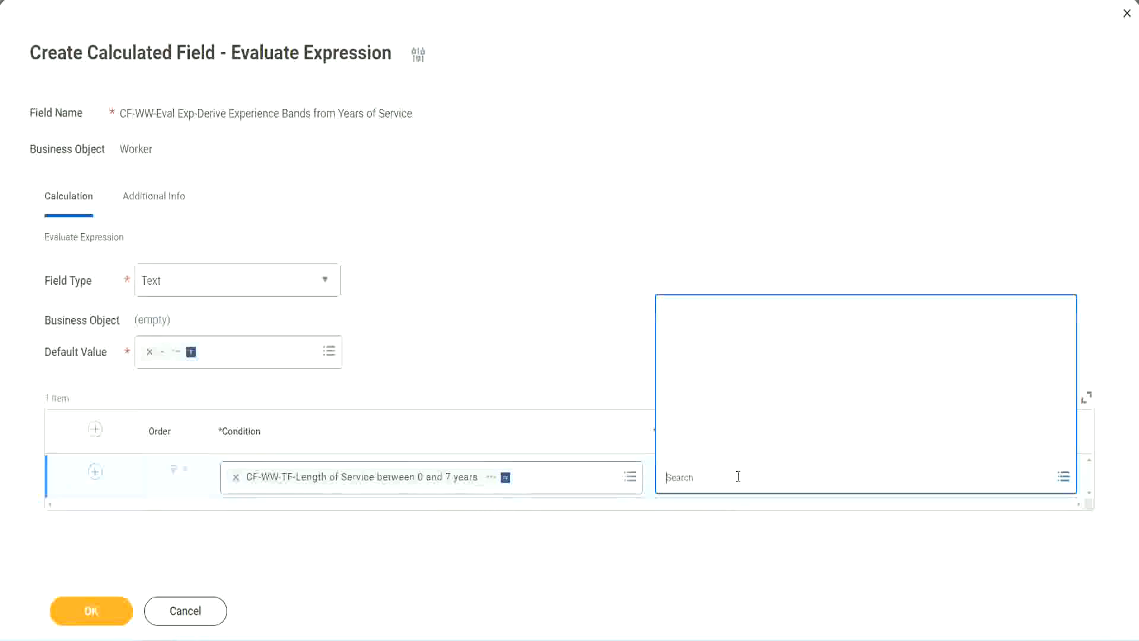
pyautogui.click(729, 449)
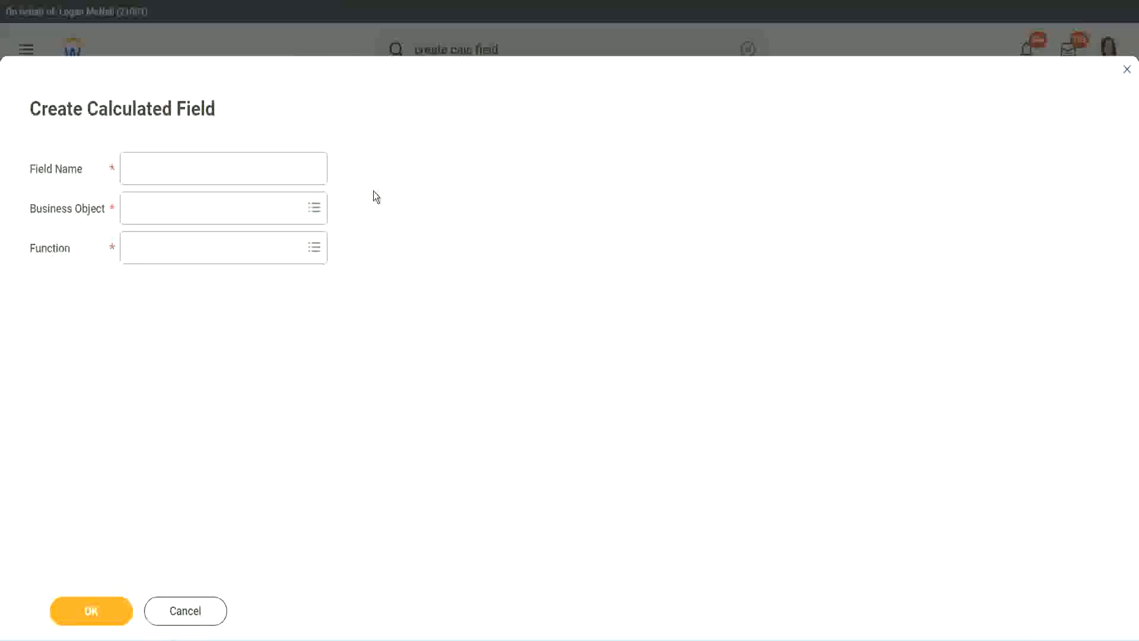
pyautogui.click(141, 169)
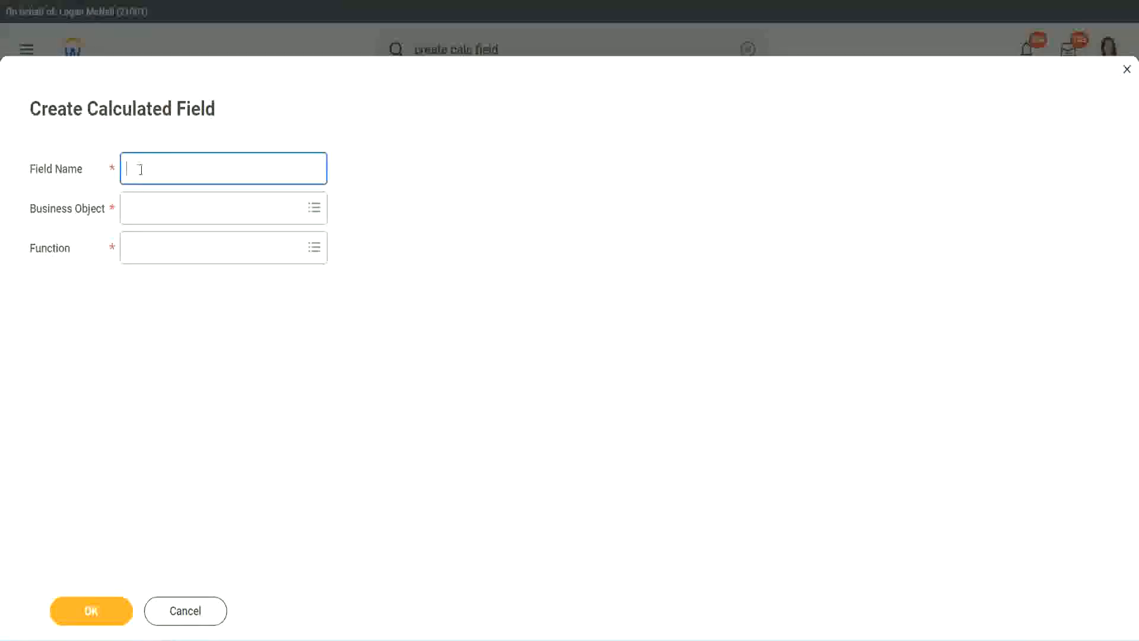
pyautogui.write('CFTC-Amateur')
pyautogui.click(141, 168)
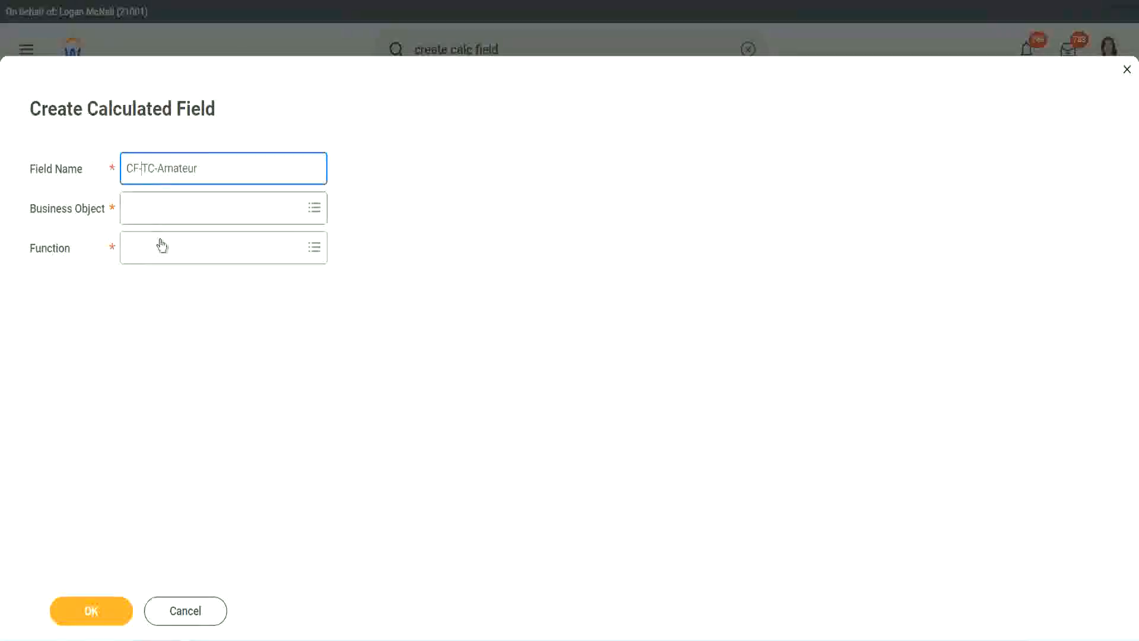
pyautogui.write('WW-')
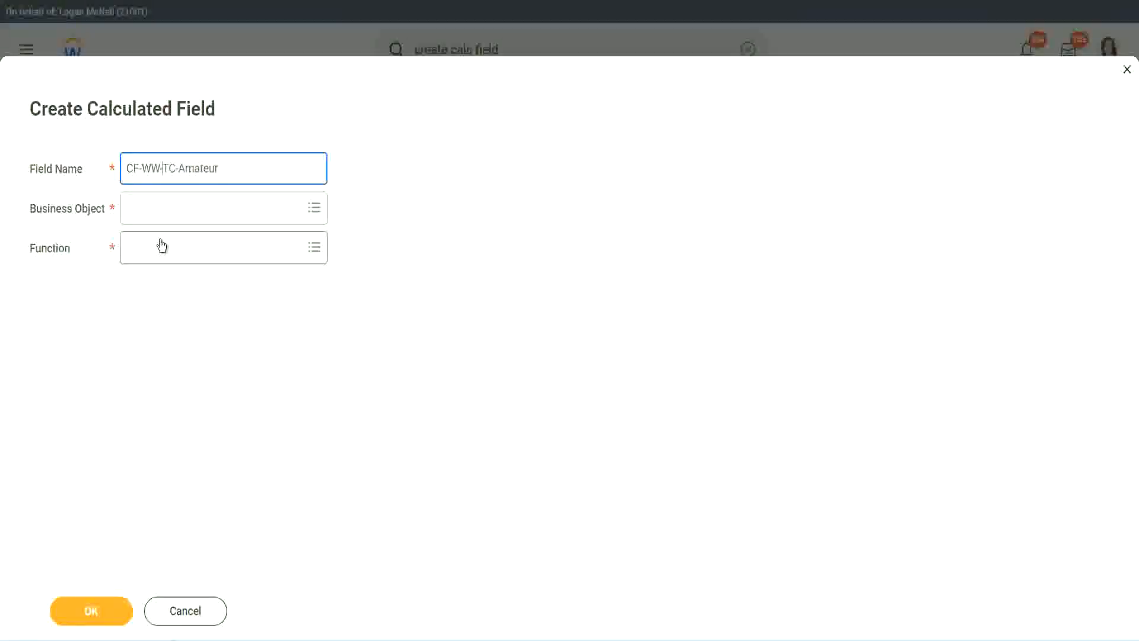
# - Set the new calculated field's business object to Global
pyautogui.click(161, 208)
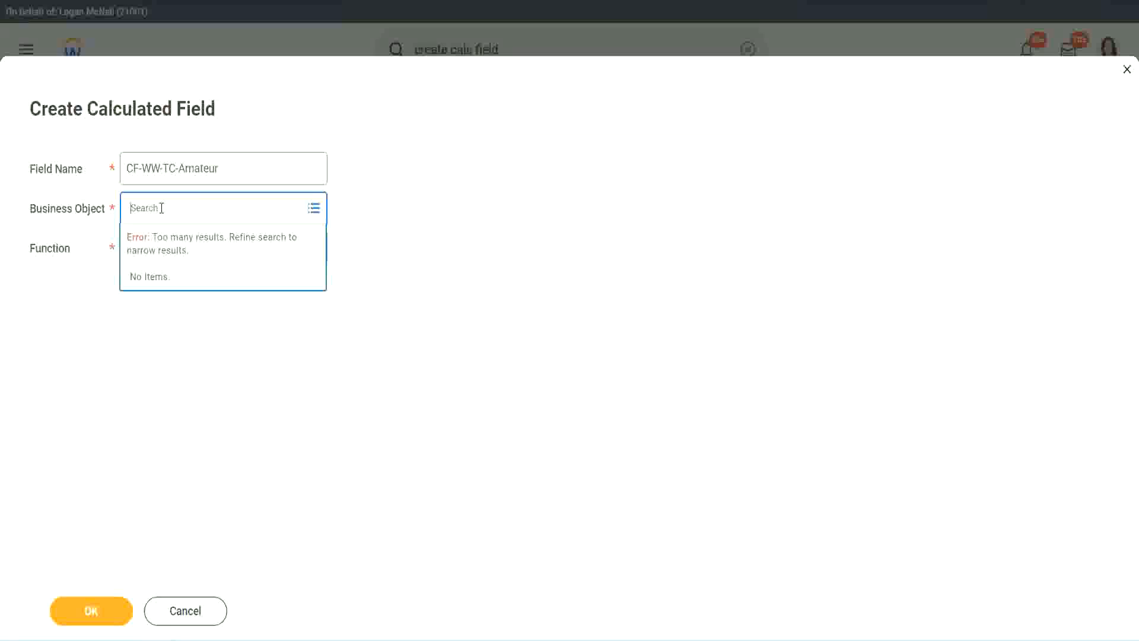
pyautogui.write('worker')
pyautogui.press('BackSpace')
pyautogui.press('BackSpace')
pyautogui.press('BackSpace')
pyautogui.press('BackSpace')
pyautogui.press('BackSpace')
pyautogui.press('BackSpace')
pyautogui.write('globa')
pyautogui.press('Return')
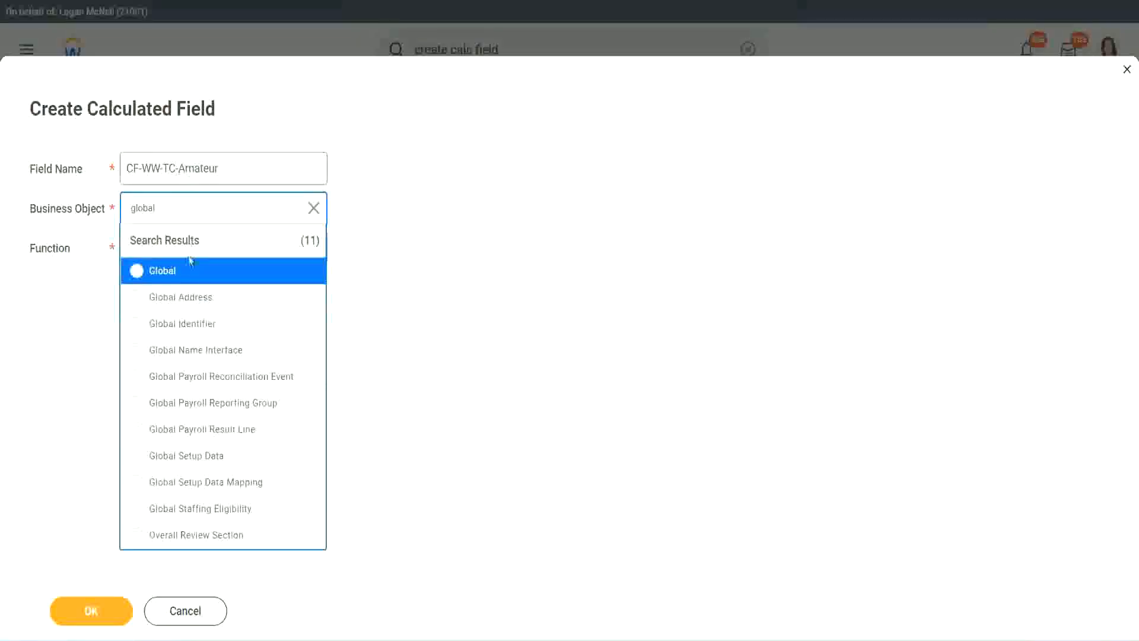
pyautogui.click(178, 276)
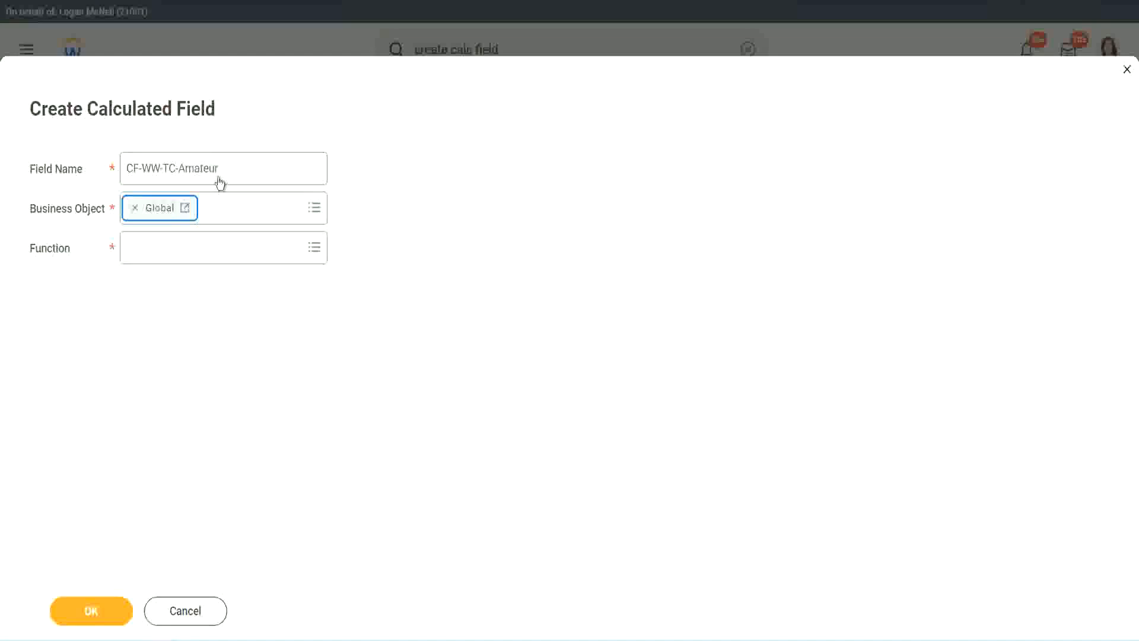
pyautogui.tripleClick(294, 161)
pyautogui.click(249, 172)
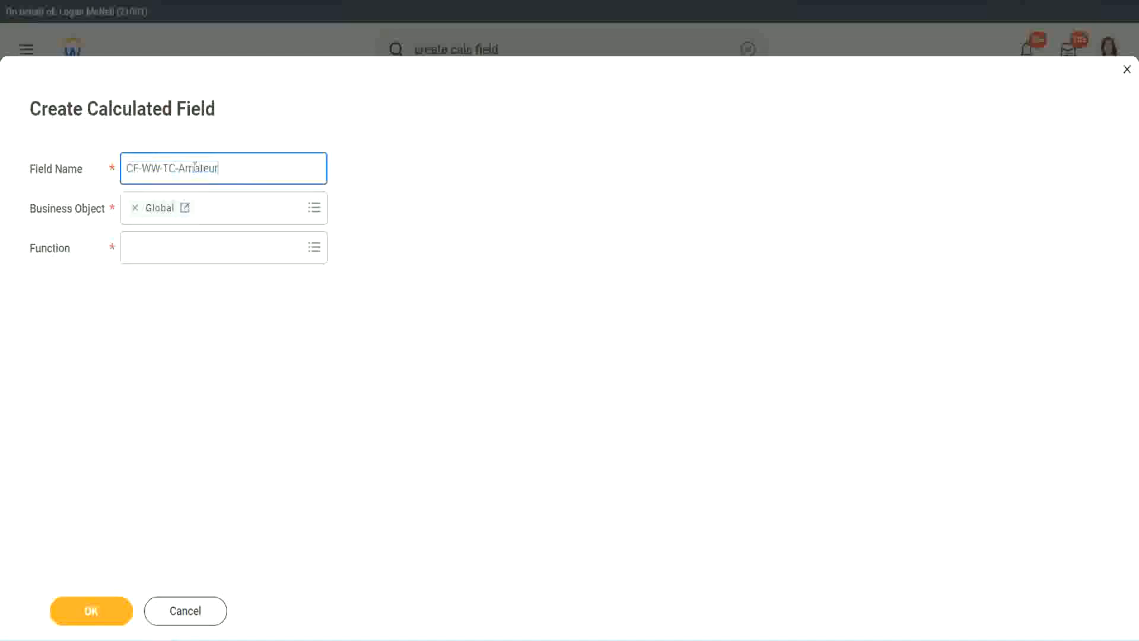
pyautogui.doubleClick(196, 167)
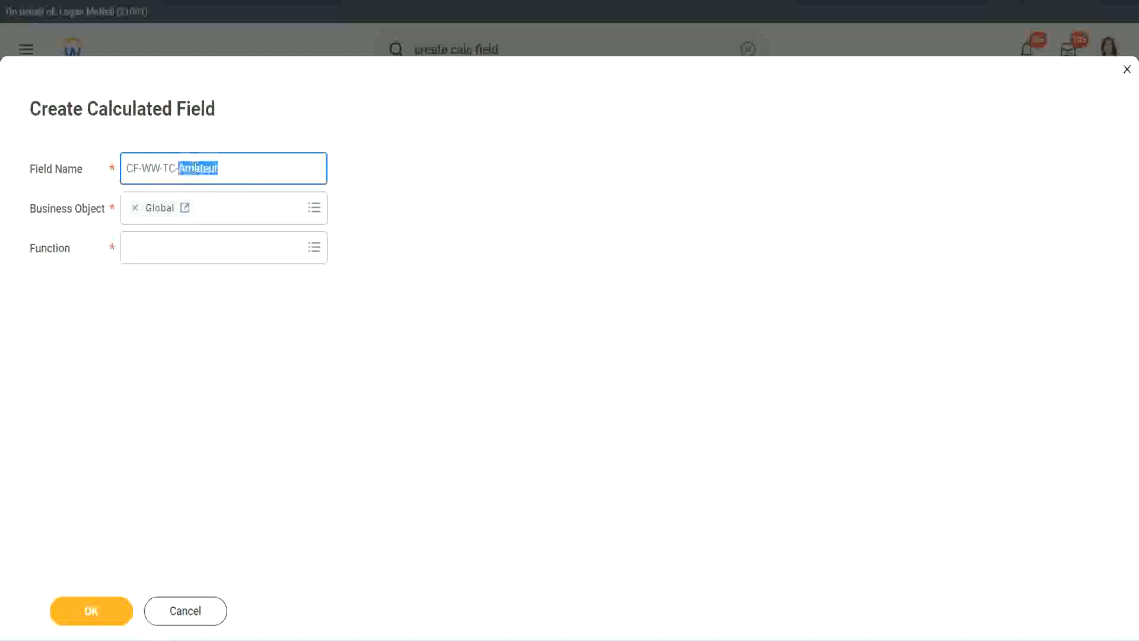
pyautogui.click(236, 166)
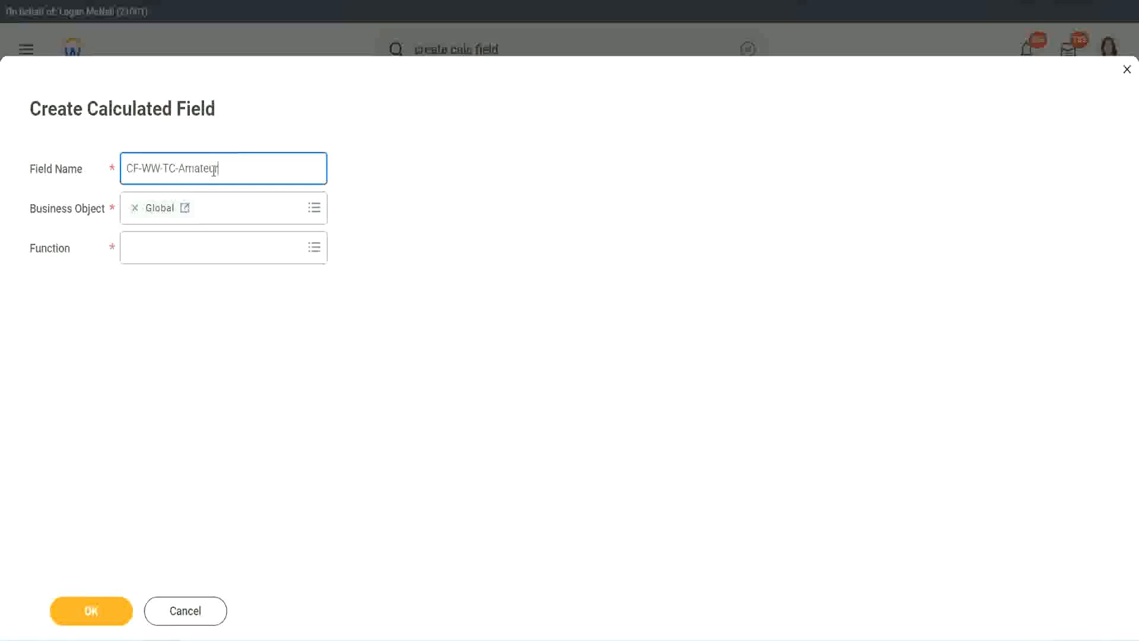
pyautogui.doubleClick(214, 170)
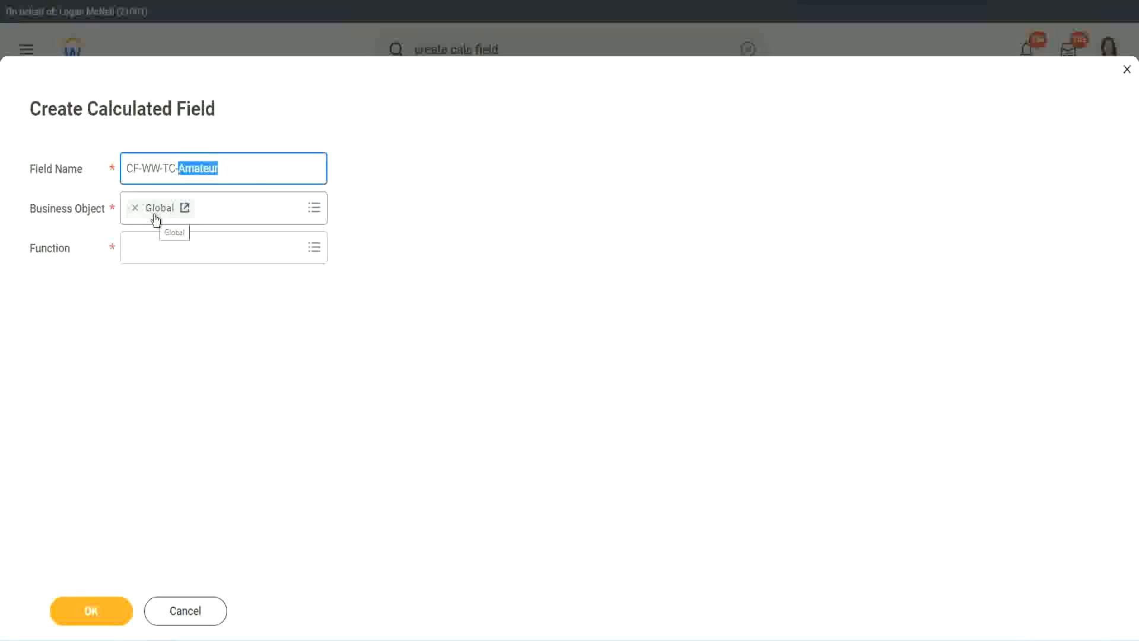
# - Set the calculated field's function to Text Constant and continue to its definition
pyautogui.click(157, 247)
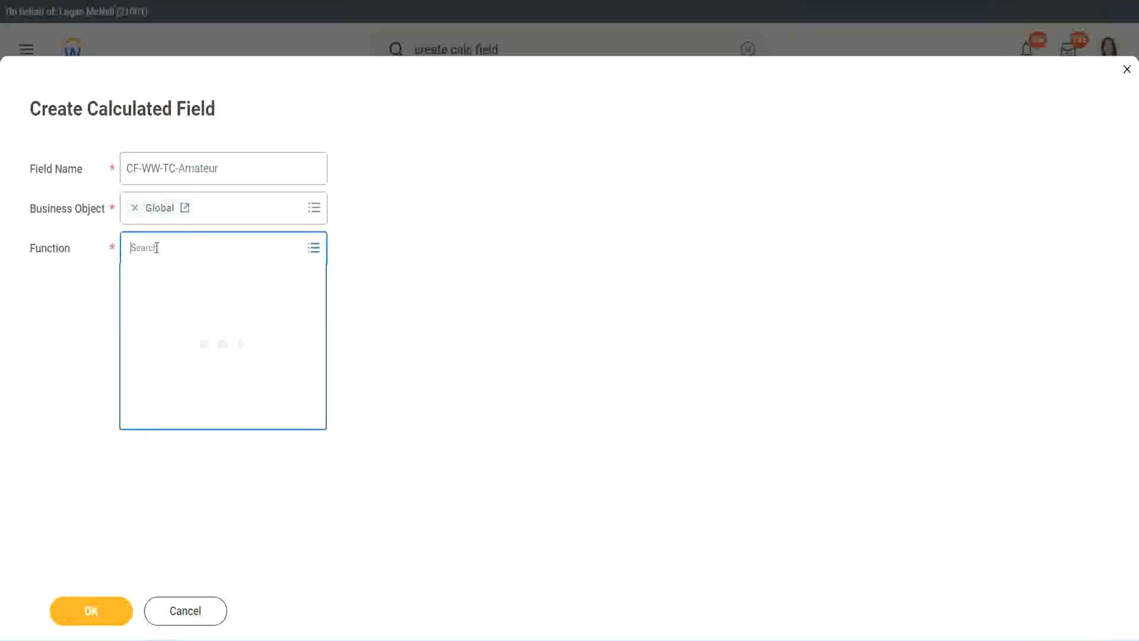
pyautogui.write('text const')
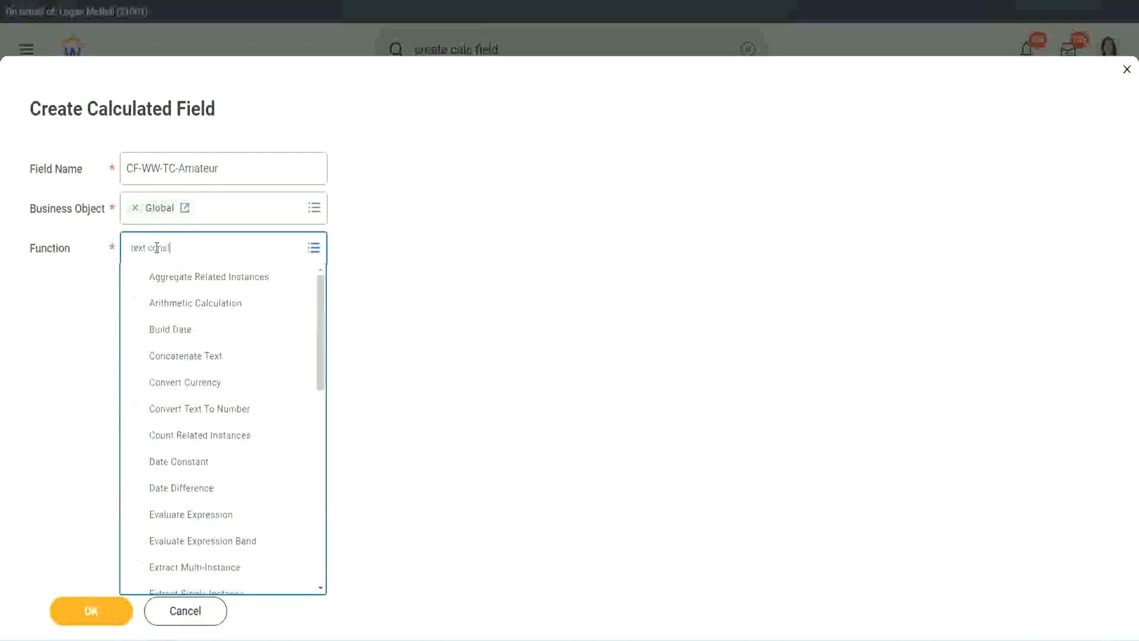
pyautogui.press('Return')
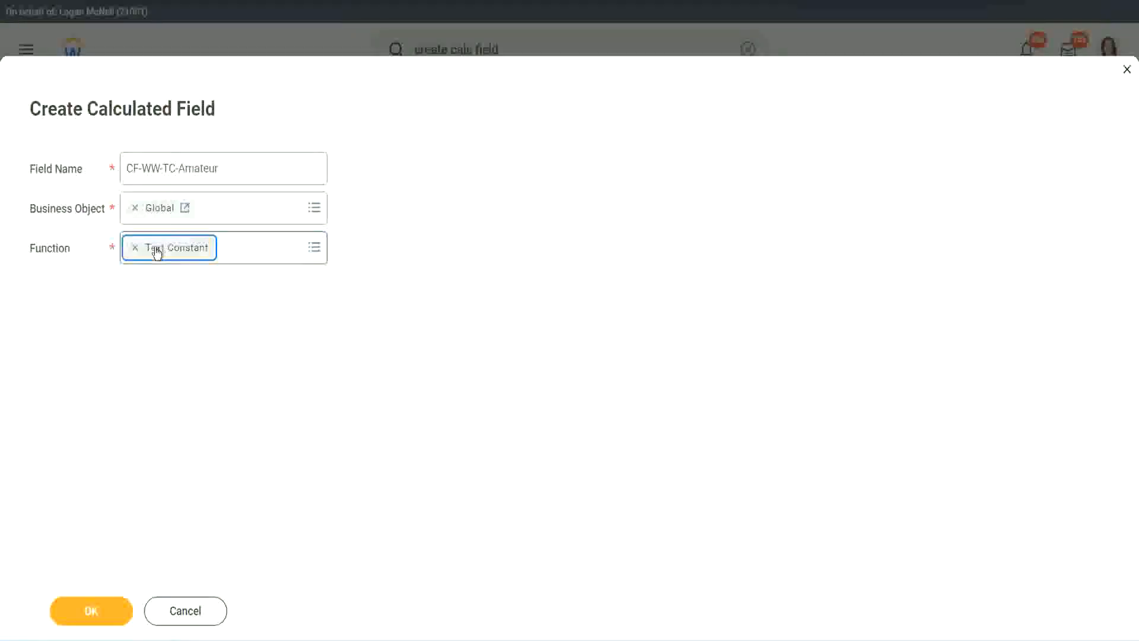
pyautogui.click(95, 616)
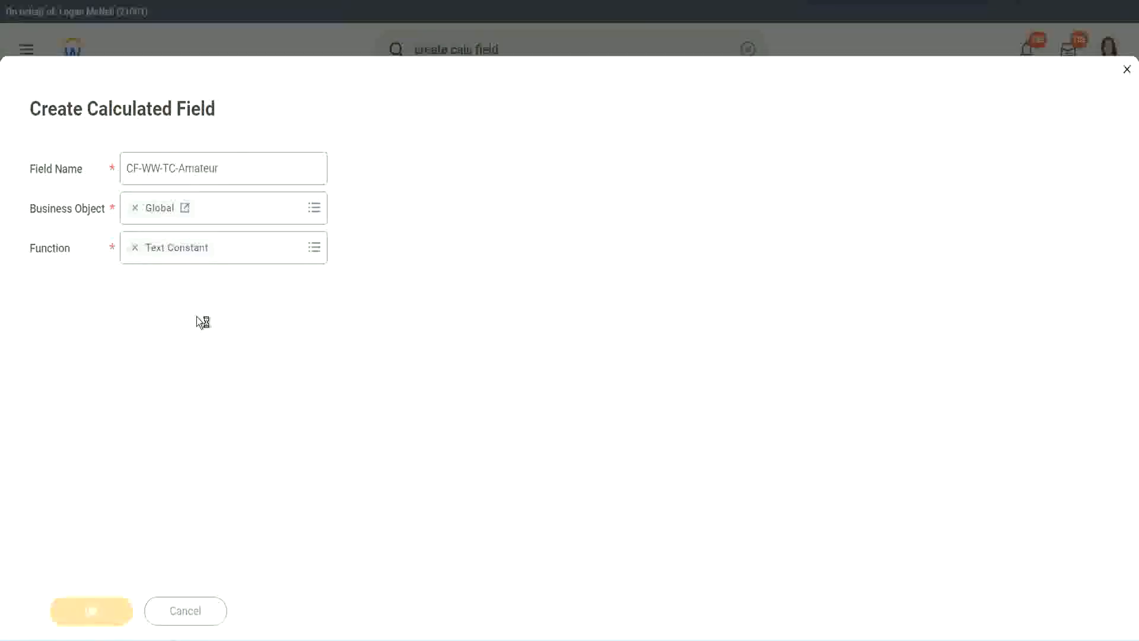
# - Enter Amateur as the text constant and save the calculated field as the first row's return value
pyautogui.click(189, 336)
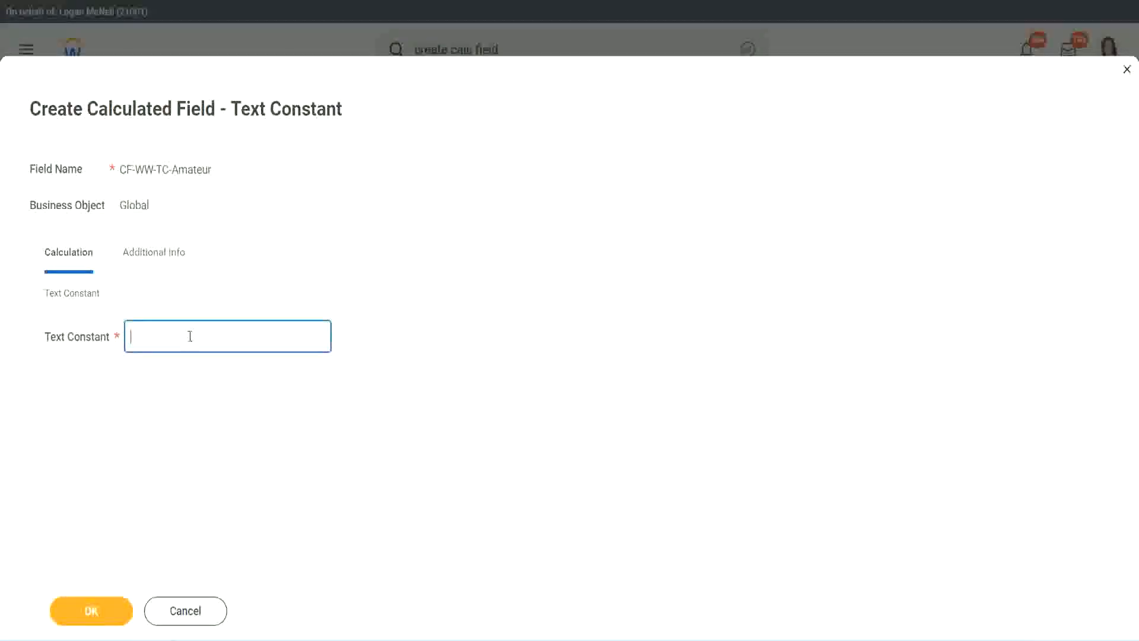
pyautogui.write('Amateur')
pyautogui.click(90, 610)
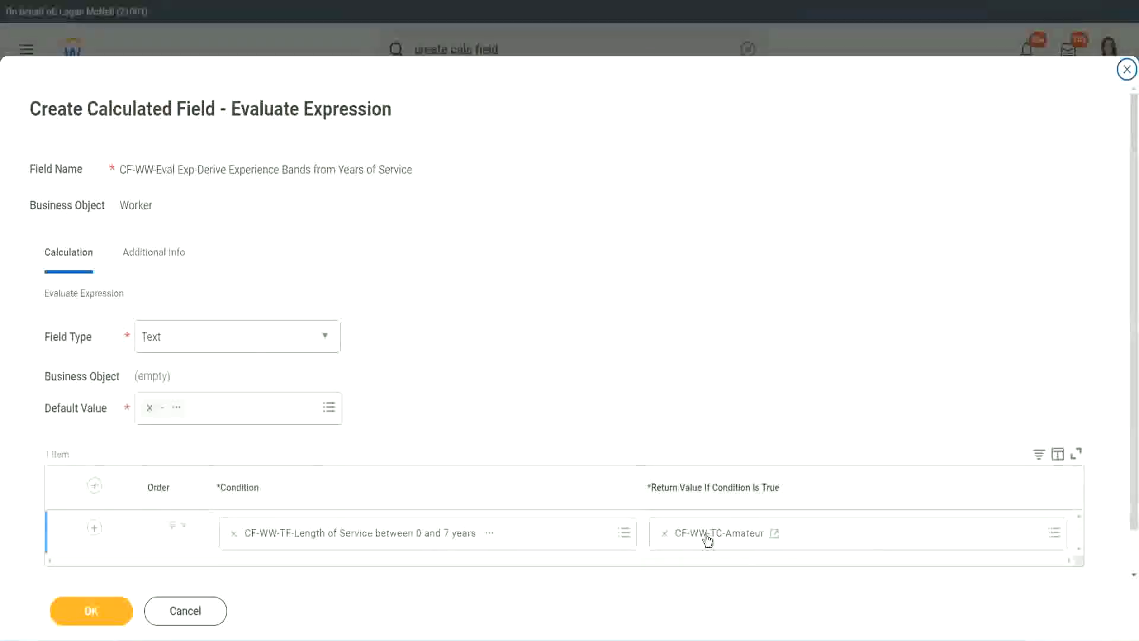
# - Copy the text of the first row's return value and add three empty rows to the condition table
pyautogui.rightClick(706, 536)
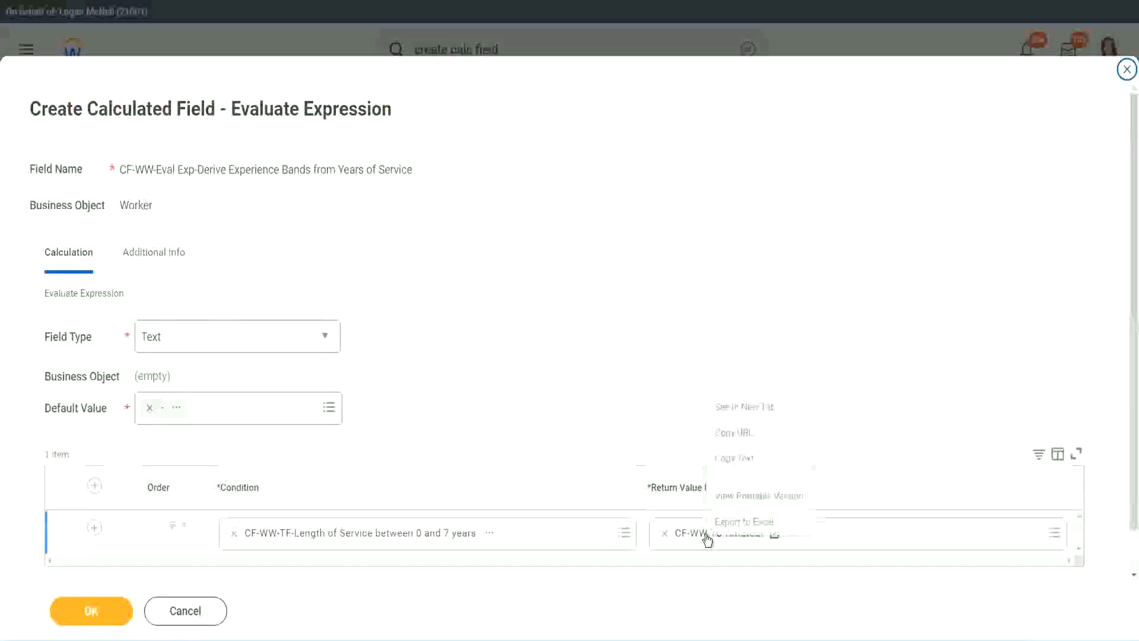
pyautogui.click(746, 459)
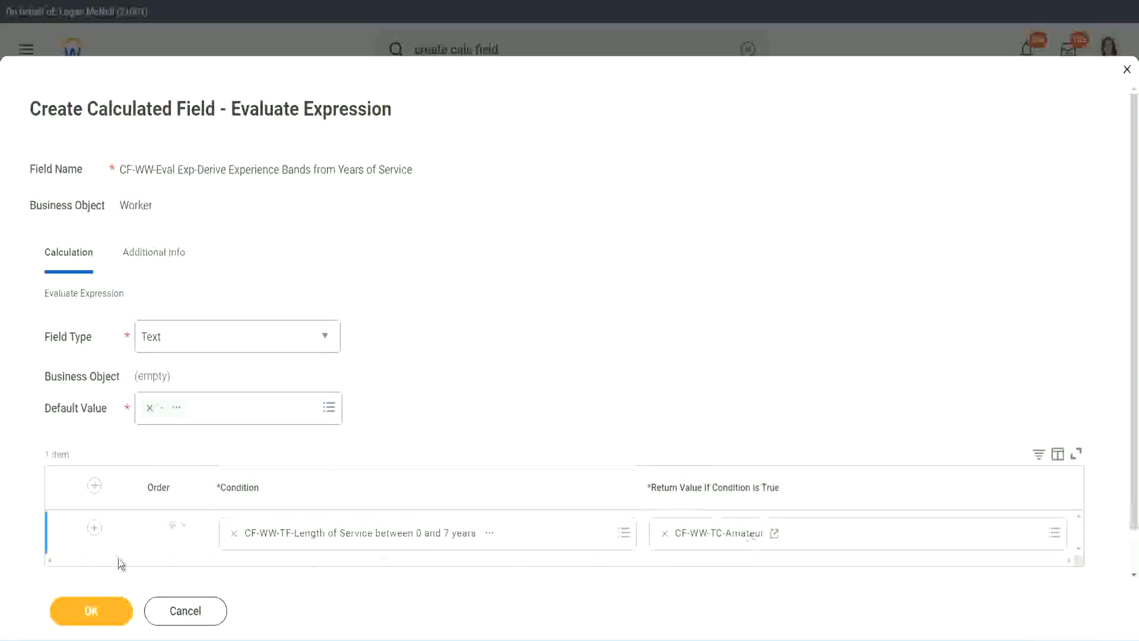
pyautogui.click(77, 546)
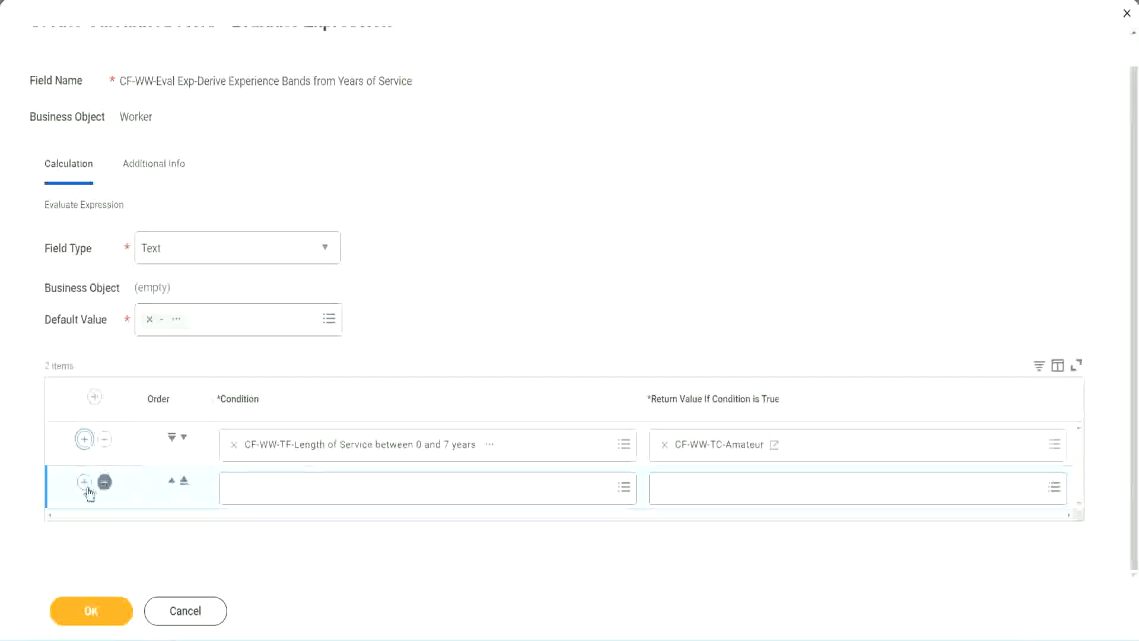
pyautogui.click(85, 482)
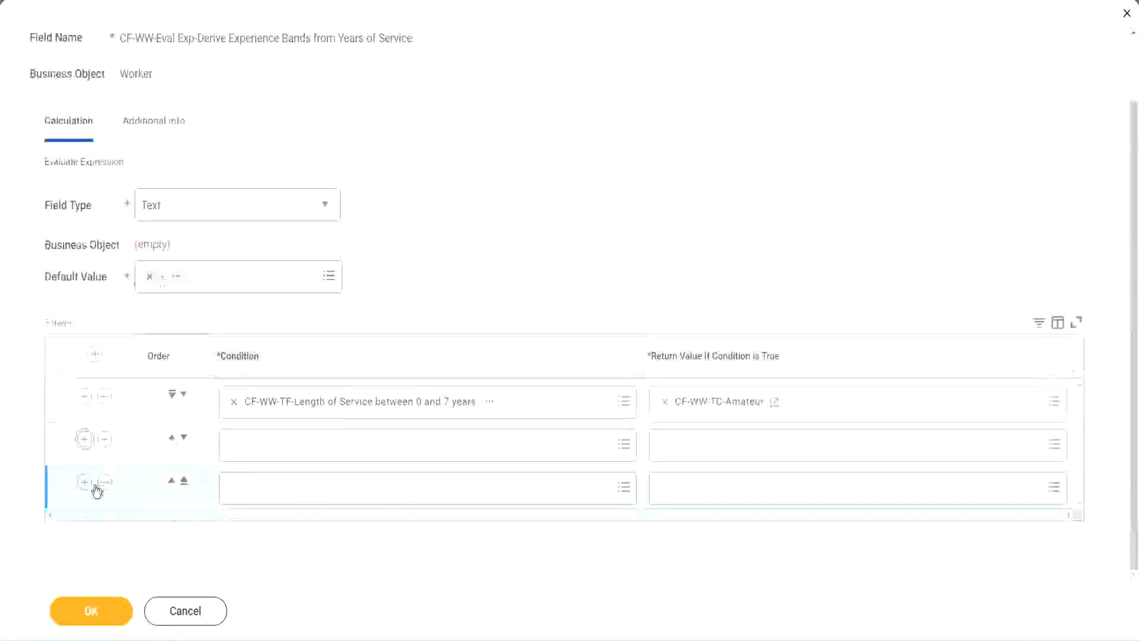
# - Set the second row's condition to CF-WW-TF-Length of Service between 8 and 15 years
pyautogui.click(280, 444)
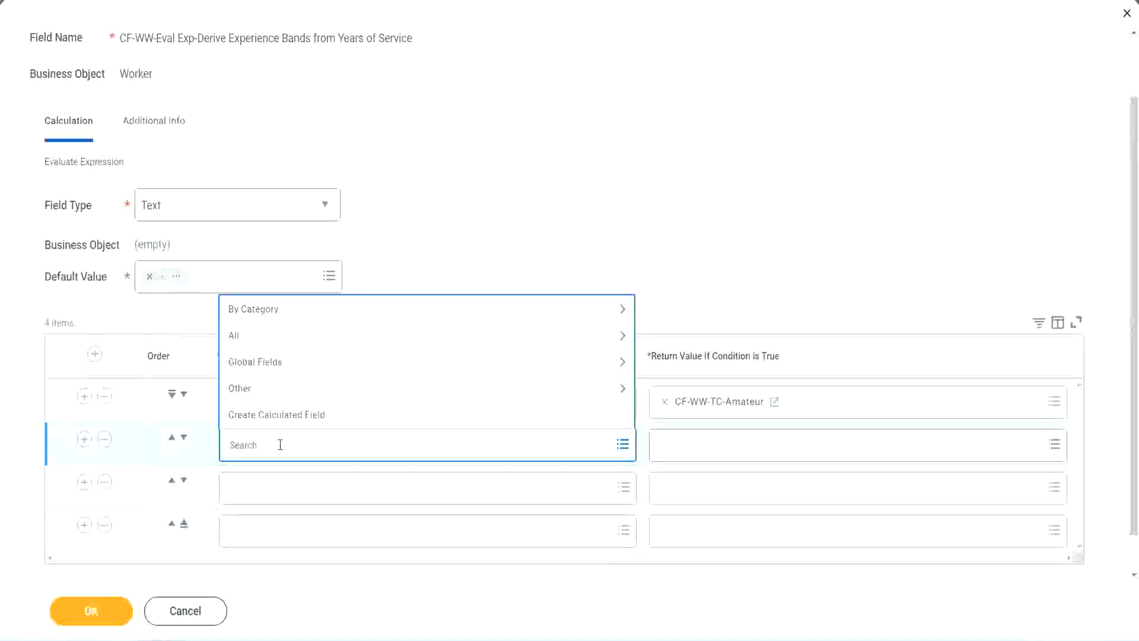
pyautogui.write('cf-ww')
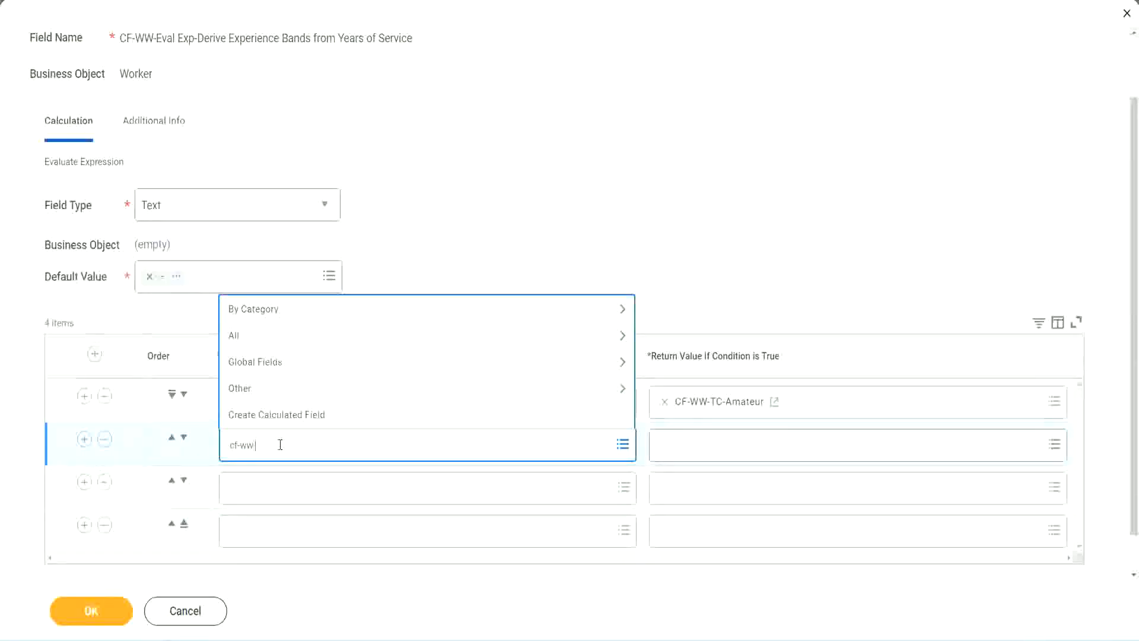
pyautogui.write('-tf')
pyautogui.press('Return')
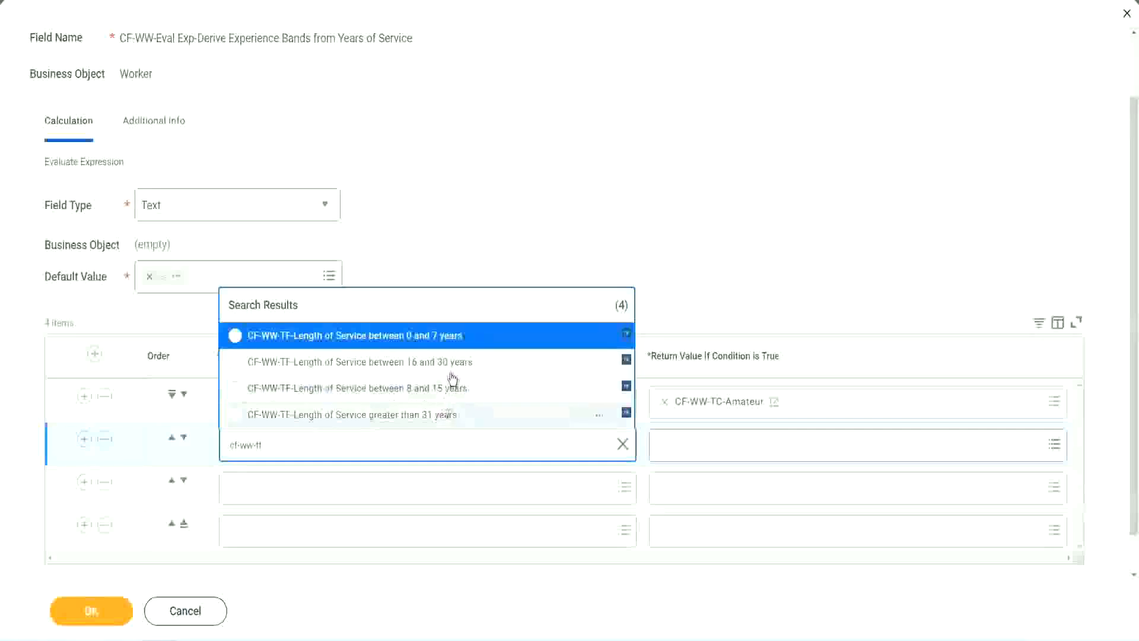
pyautogui.click(458, 351)
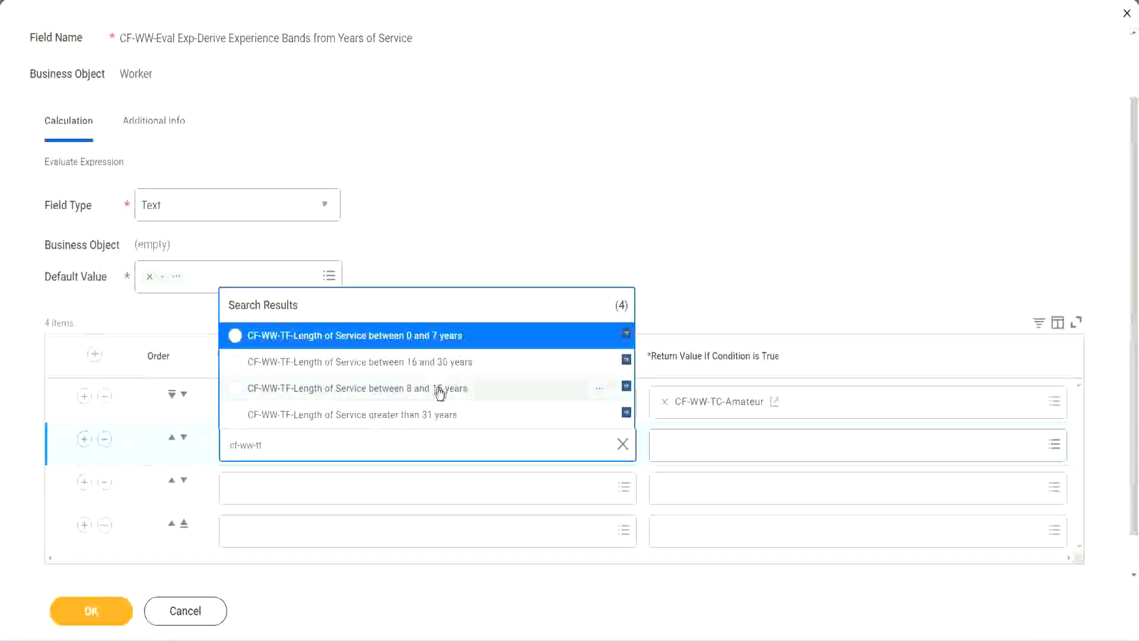
pyautogui.click(440, 389)
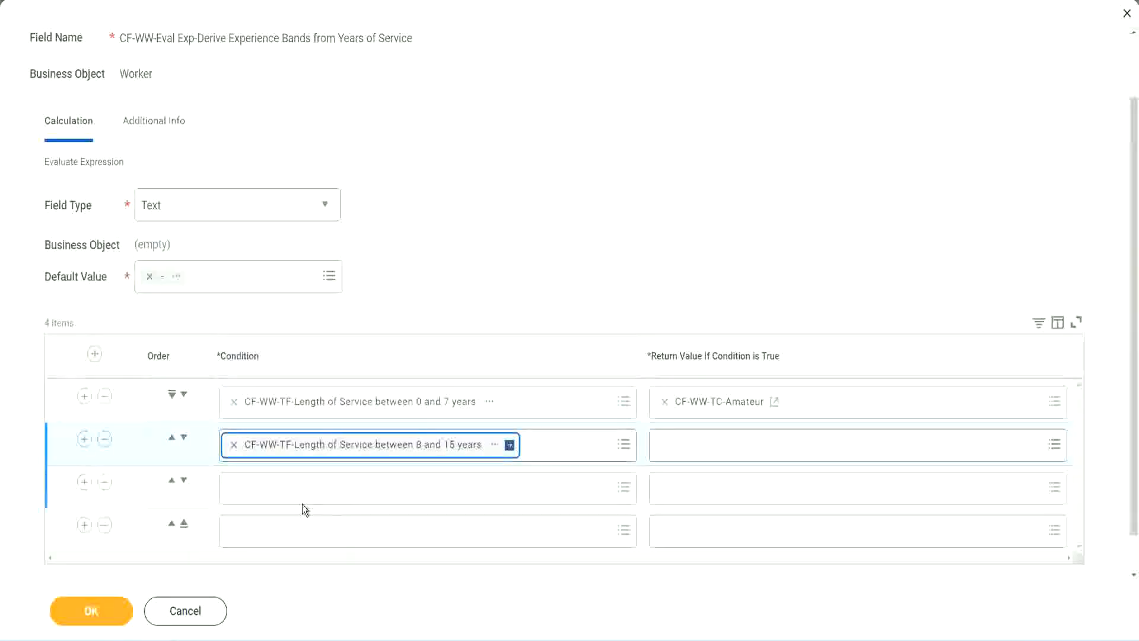
# - Set the third row's condition to CF-WW-TF-Length of Service between 16 and 30 years
pyautogui.click(287, 488)
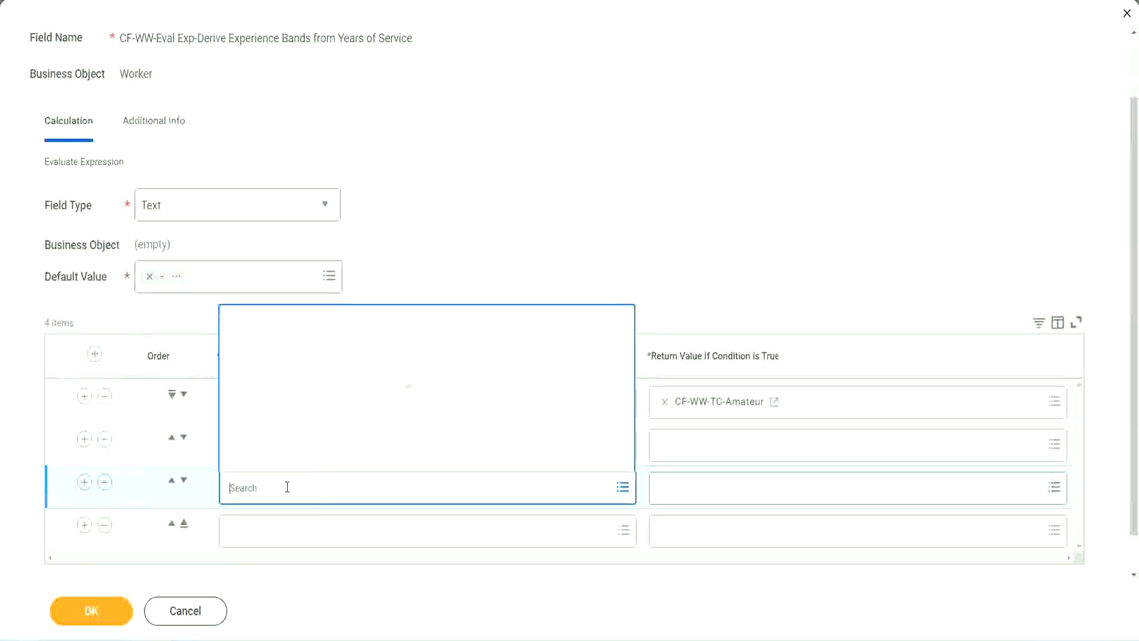
pyautogui.write('cf-ww')
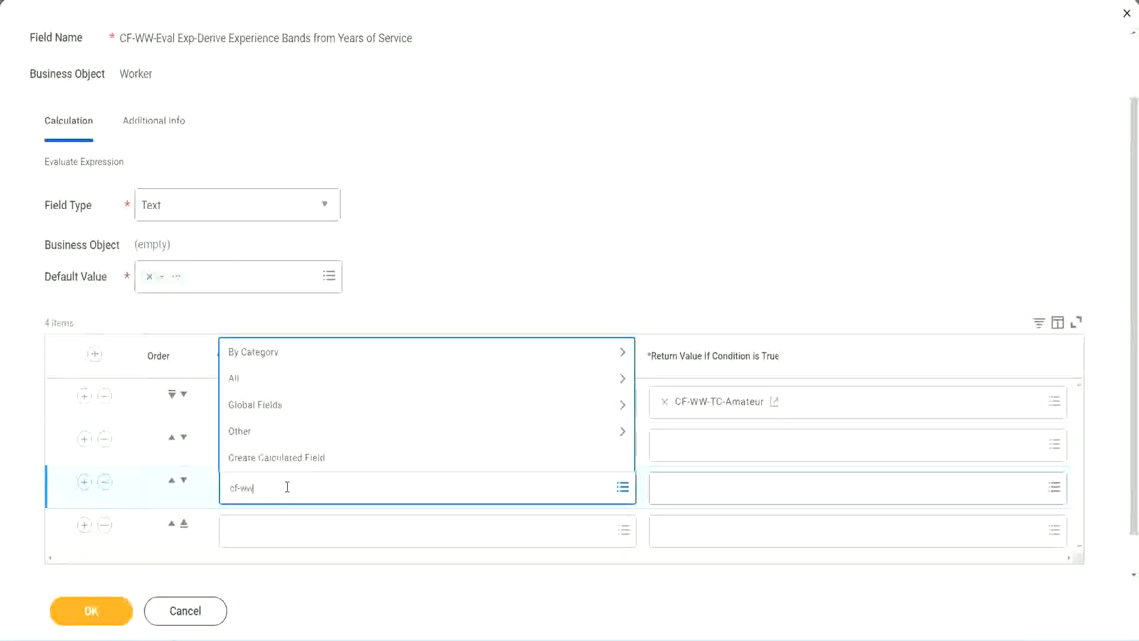
pyautogui.write('-tf')
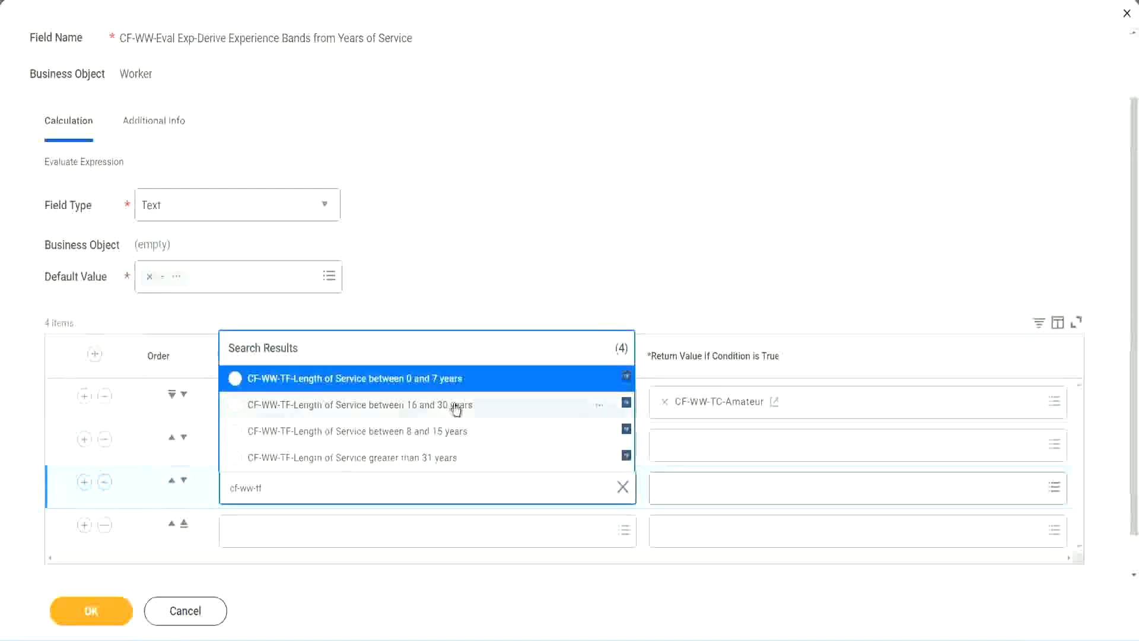
pyautogui.click(457, 411)
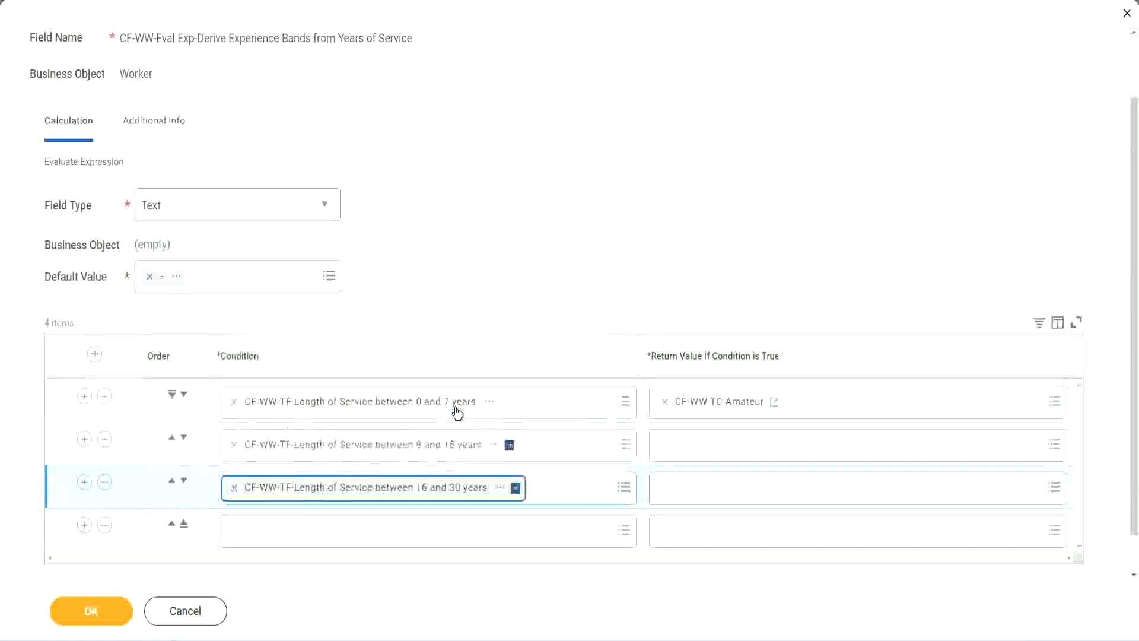
# - Set the fourth row's condition to CF-WW-TF-Length of Service greater than 31 years
pyautogui.click(270, 538)
pyautogui.write('c')
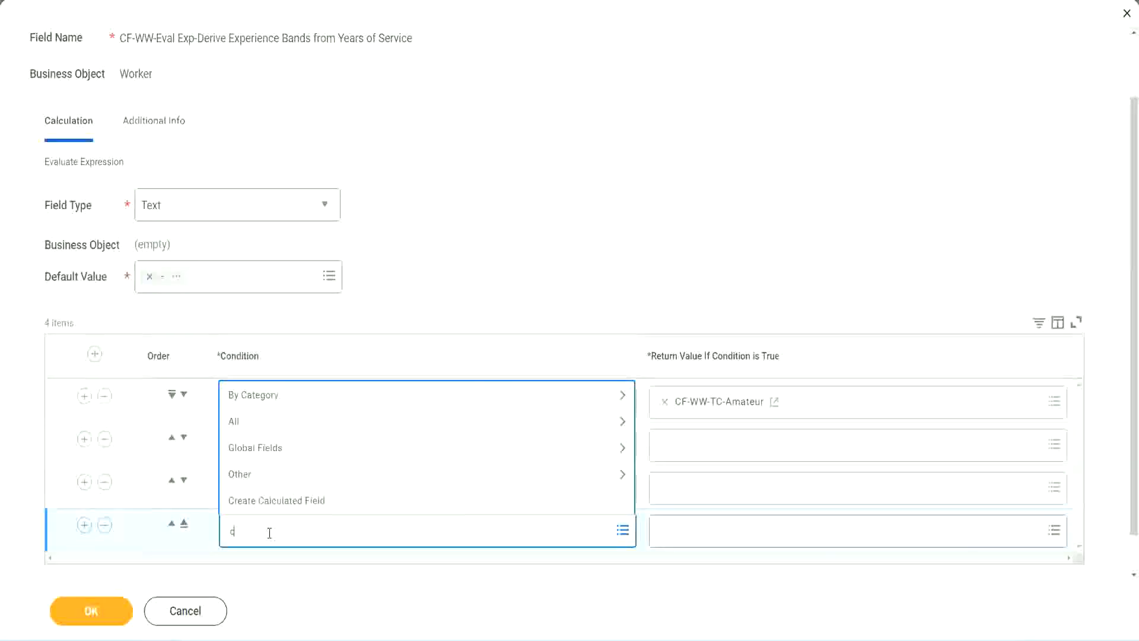
pyautogui.write('f-ww')
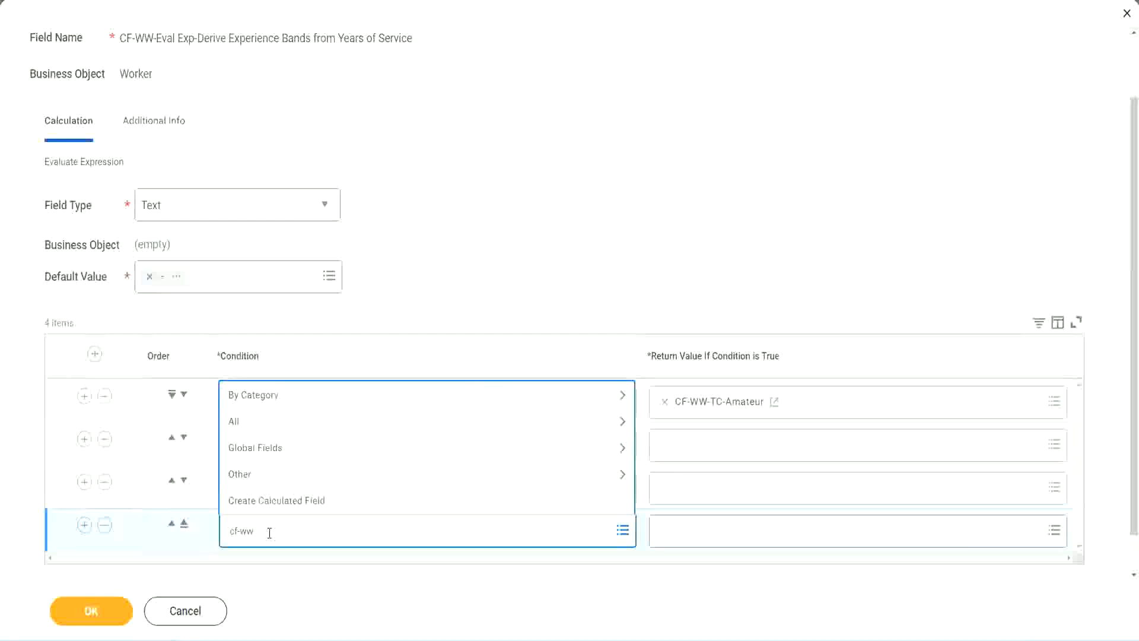
pyautogui.write(' tf 31')
pyautogui.press('Return')
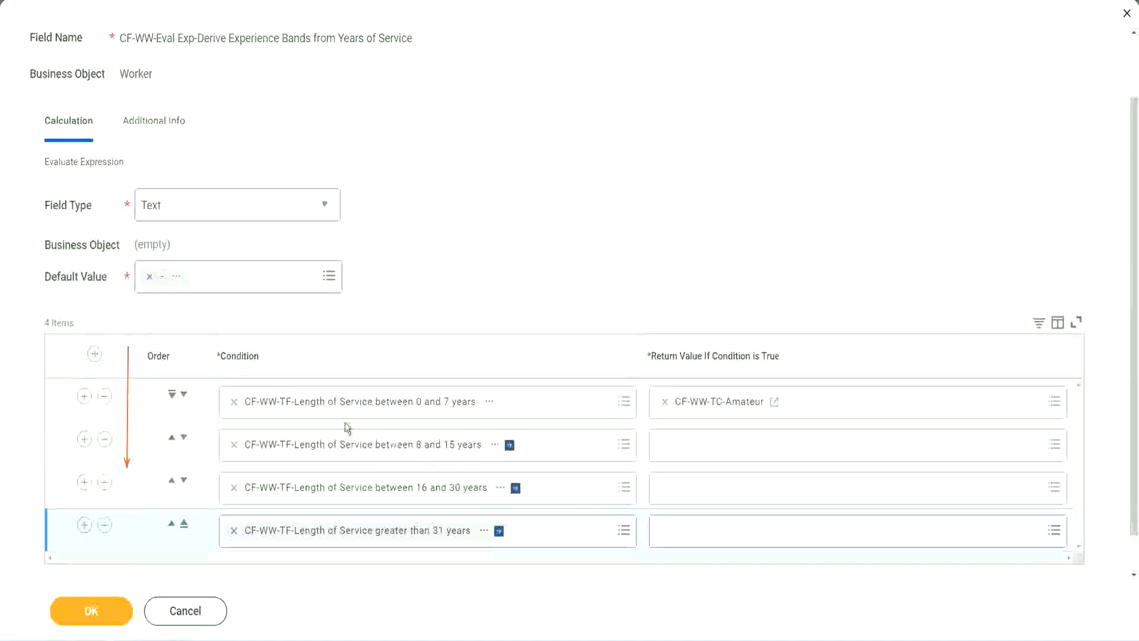
# - Try out the row ordering by moving the 8 to 15 years condition above the 0 to 7 years condition and back
pyautogui.click(172, 441)
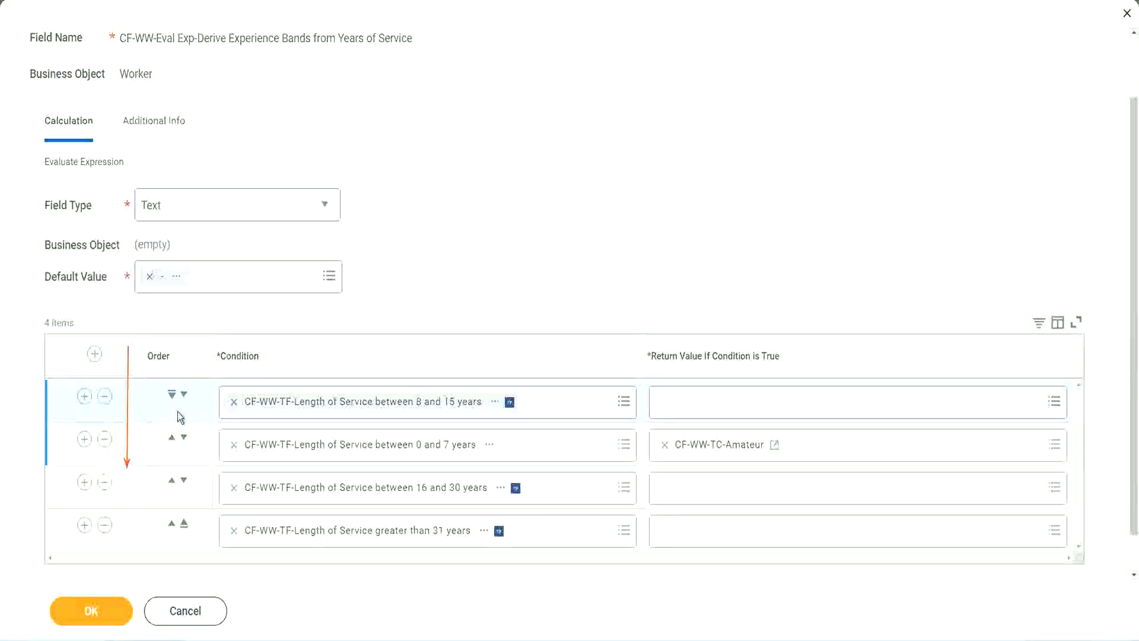
pyautogui.click(184, 395)
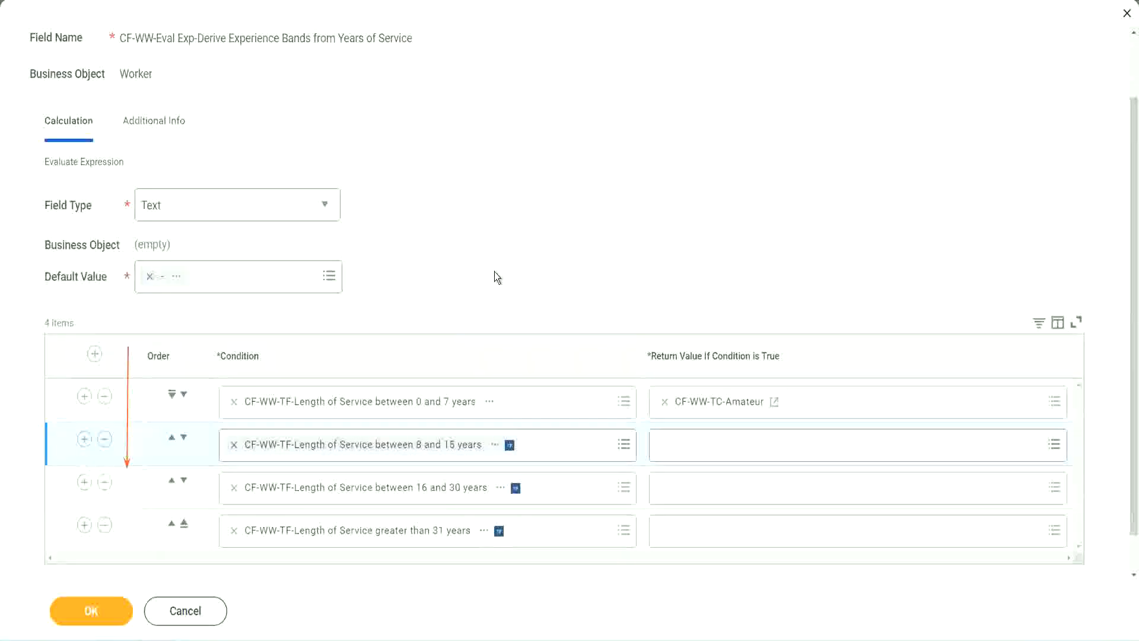
pyautogui.click(171, 441)
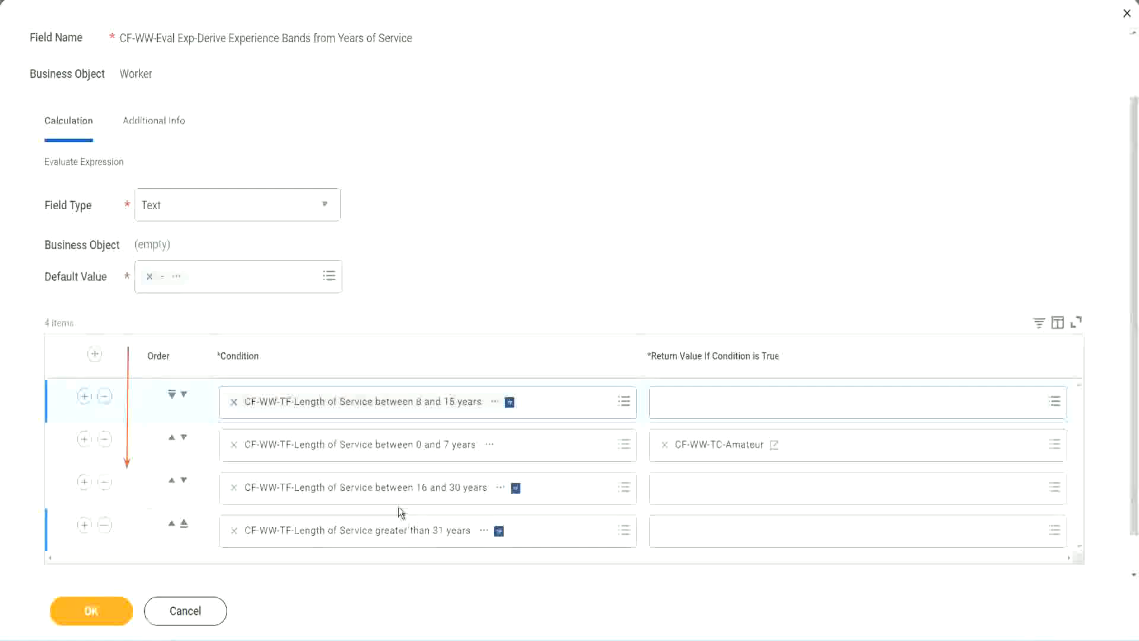
pyautogui.rightClick(721, 453)
pyautogui.click(676, 512)
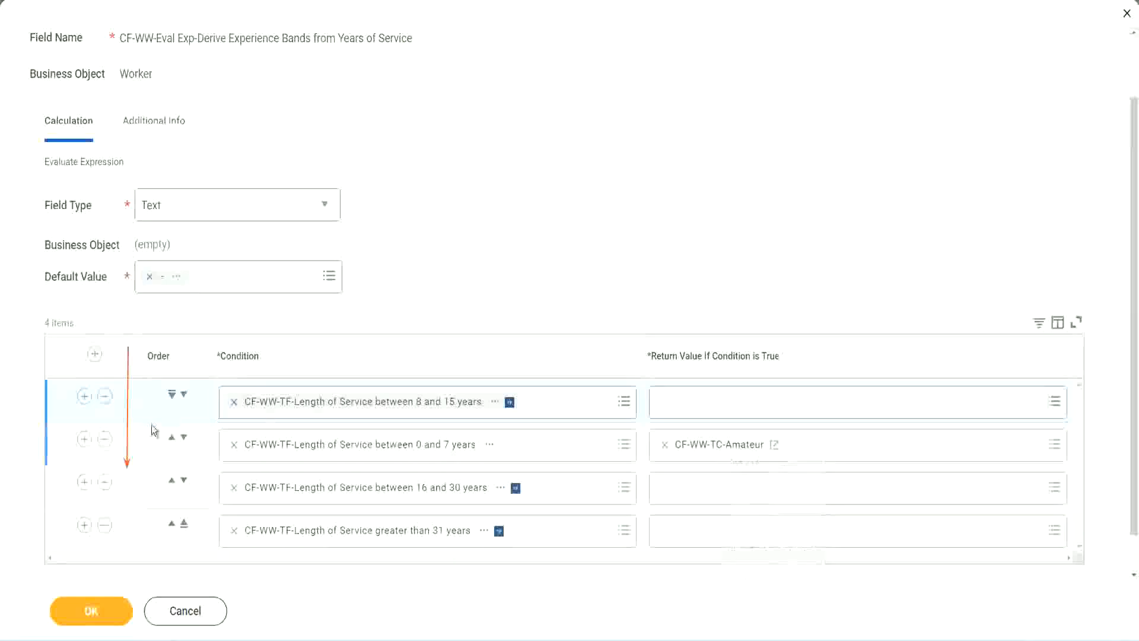
pyautogui.click(184, 394)
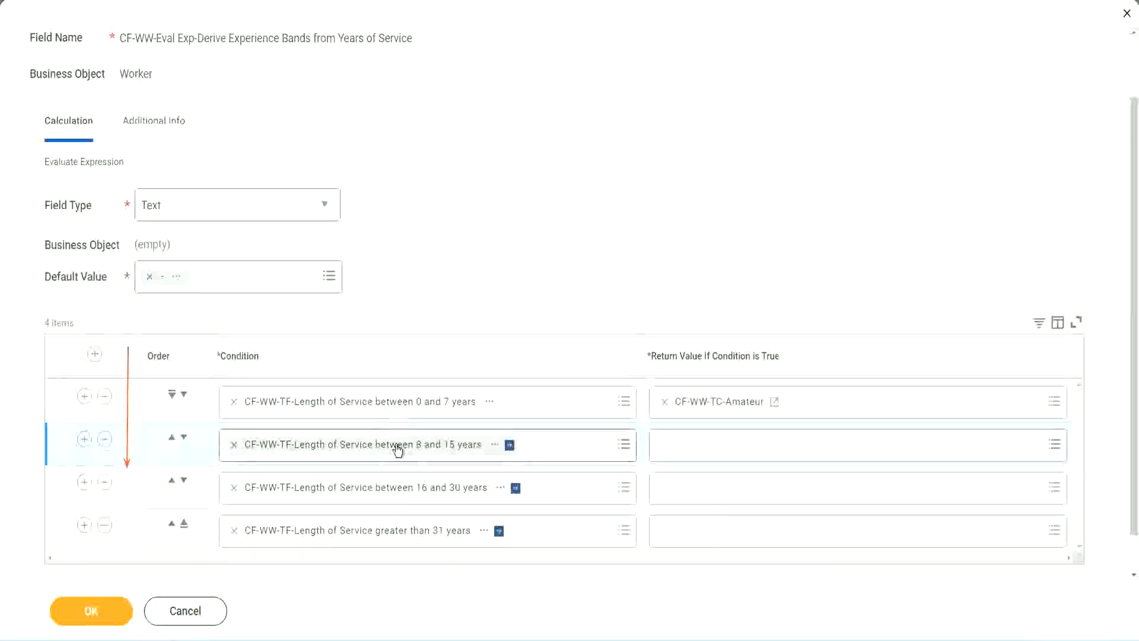
# - Create the calculated field CF-WW-TC-Experienced for the second row's return value, with business object Global and function Text Constant
pyautogui.click(669, 446)
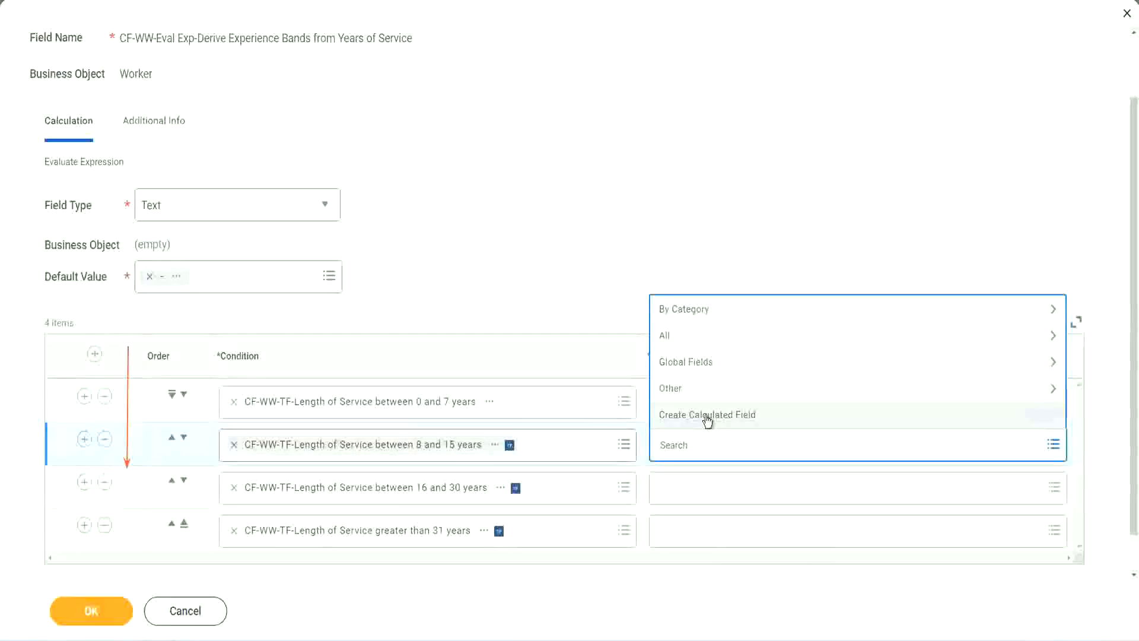
pyautogui.click(707, 418)
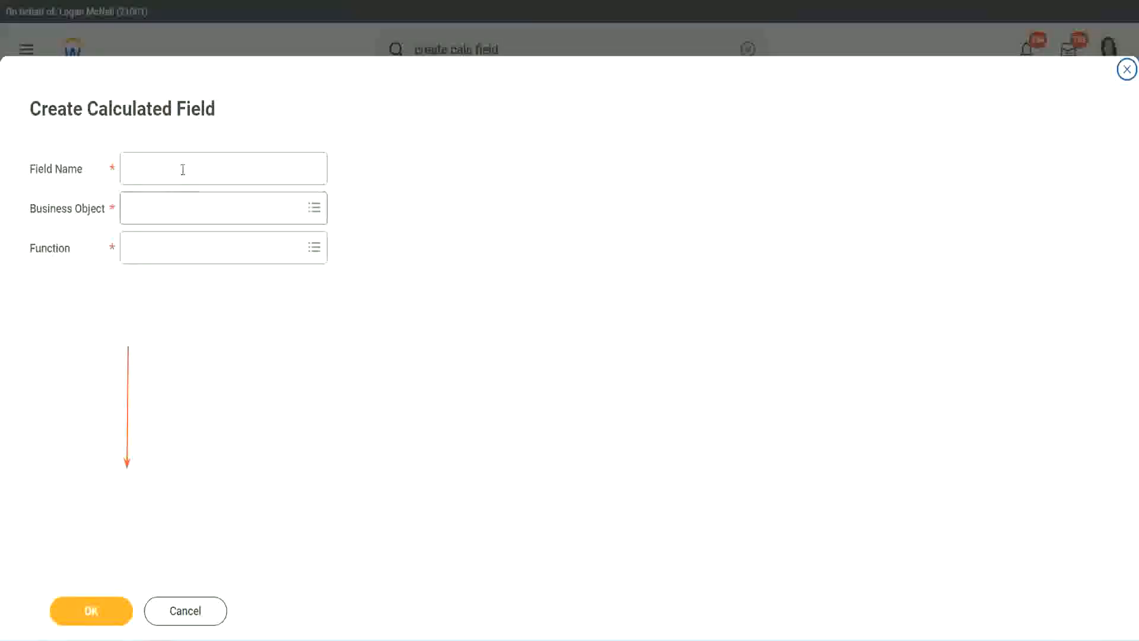
pyautogui.click(181, 168)
pyautogui.hotkey('ctrl', 'v')
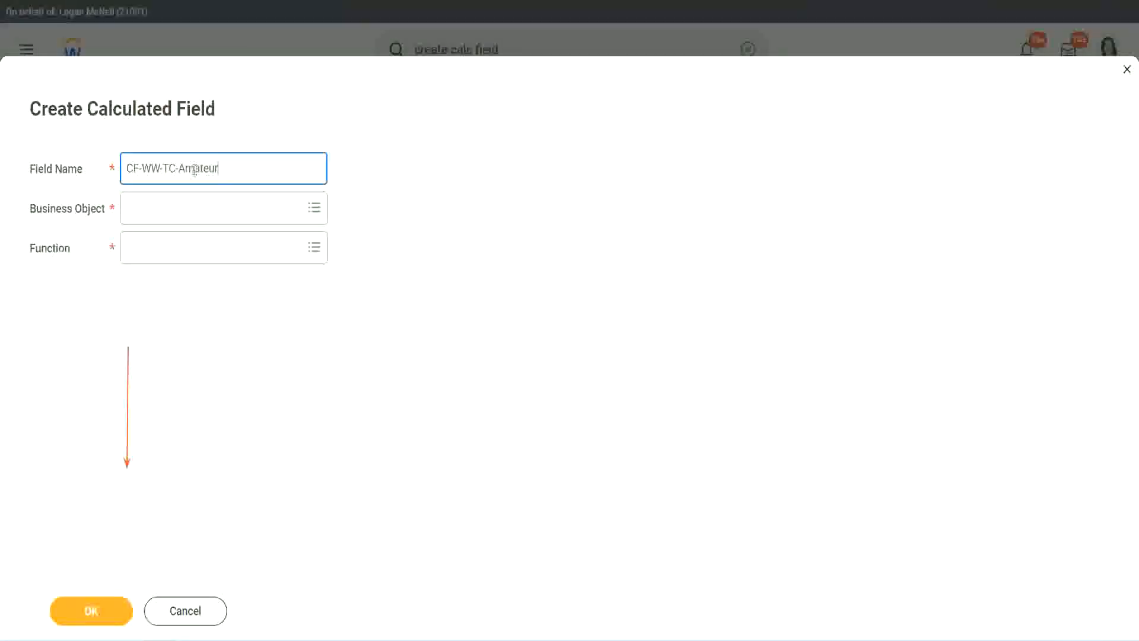
pyautogui.doubleClick(195, 169)
pyautogui.write('Experien')
pyautogui.write('ced')
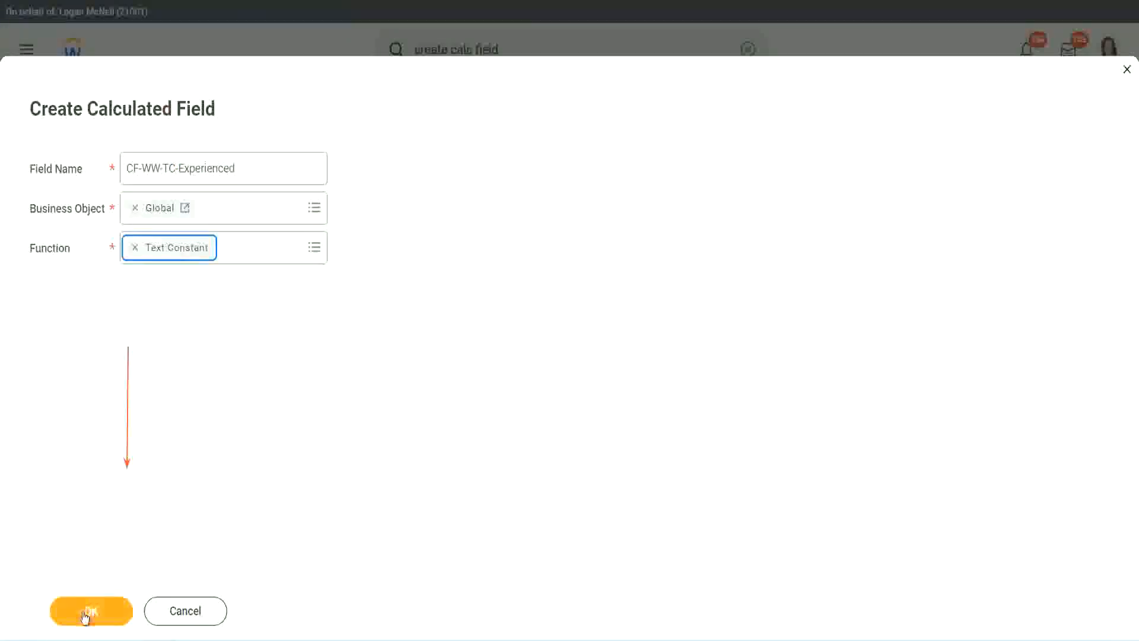
pyautogui.click(91, 610)
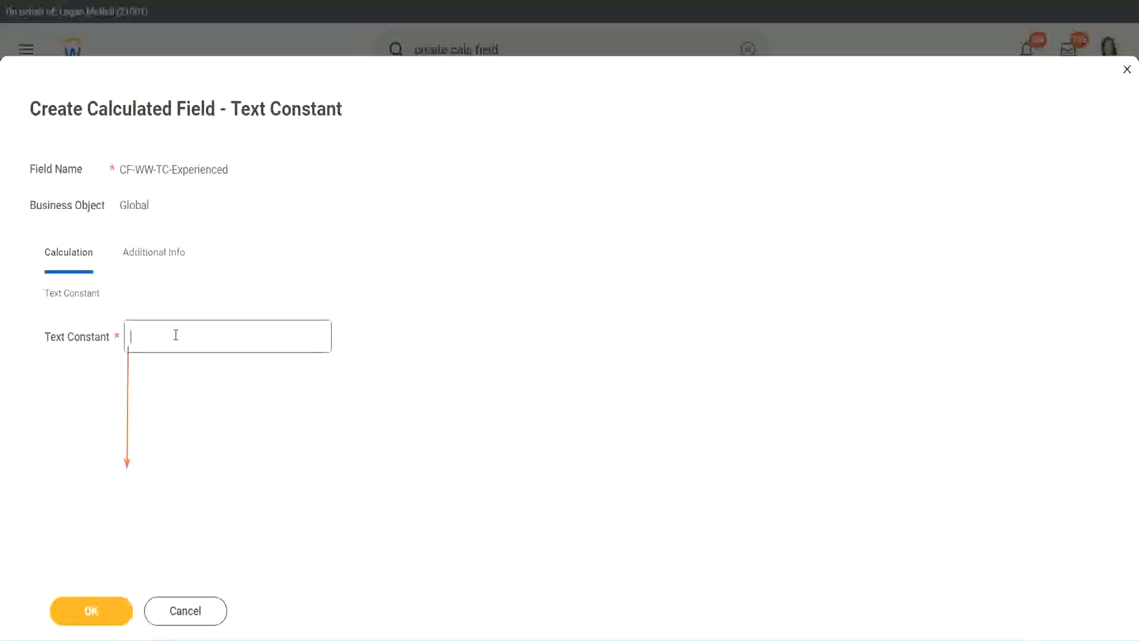
# - Enter Experienced as the text constant and save the calculated field as the second row's return value
pyautogui.click(173, 337)
pyautogui.write('Experienced')
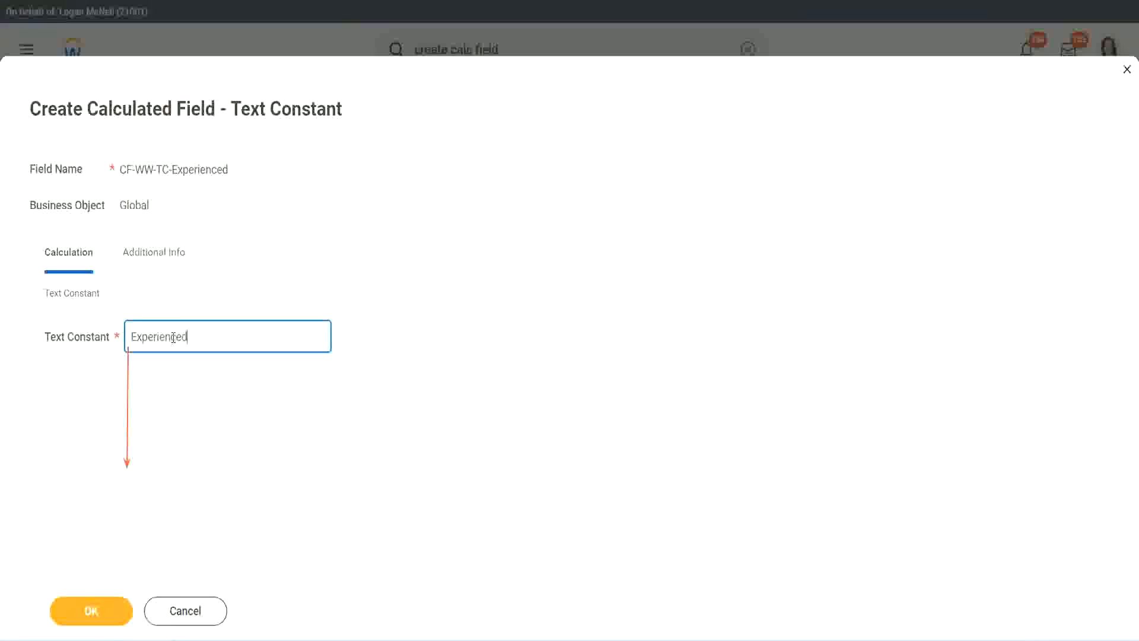
pyautogui.click(95, 609)
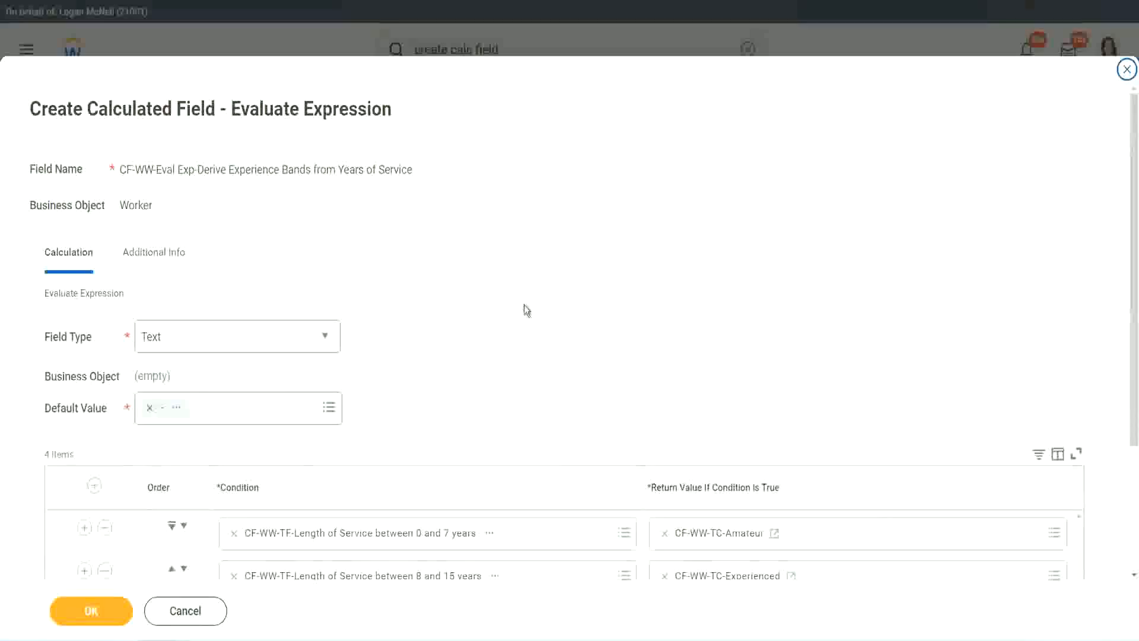
# - Start a calculated field for the 16 to 30 years return value with the copied name CF-WW-TC-Amateur, and check the band notes
pyautogui.scroll(-2, 524, 304)
pyautogui.scroll(-1, 525, 310)
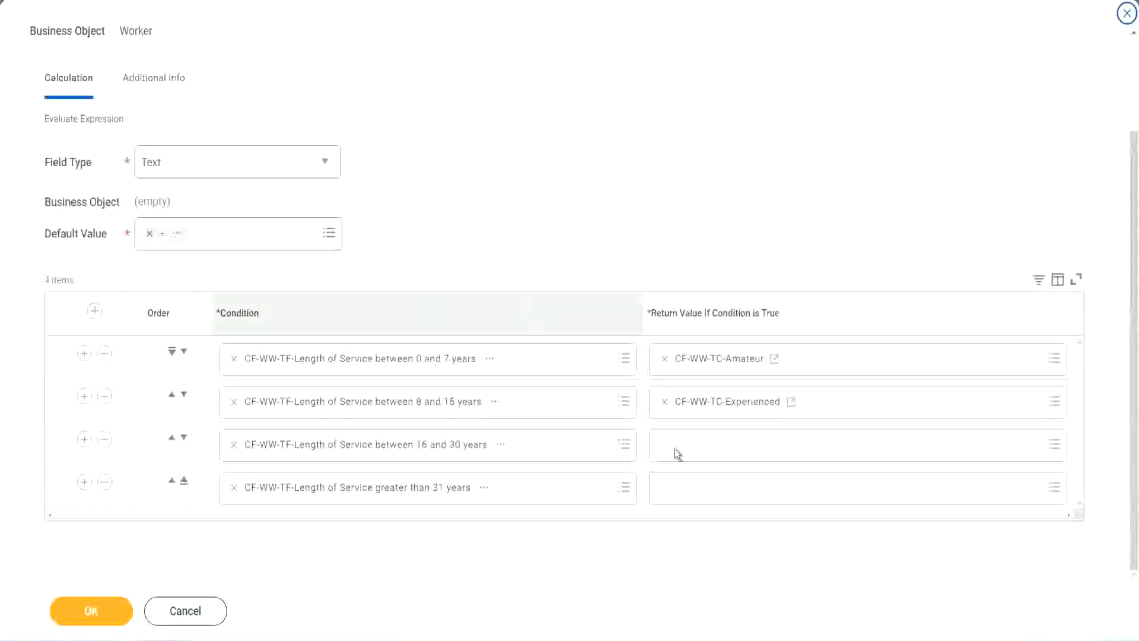
pyautogui.click(709, 444)
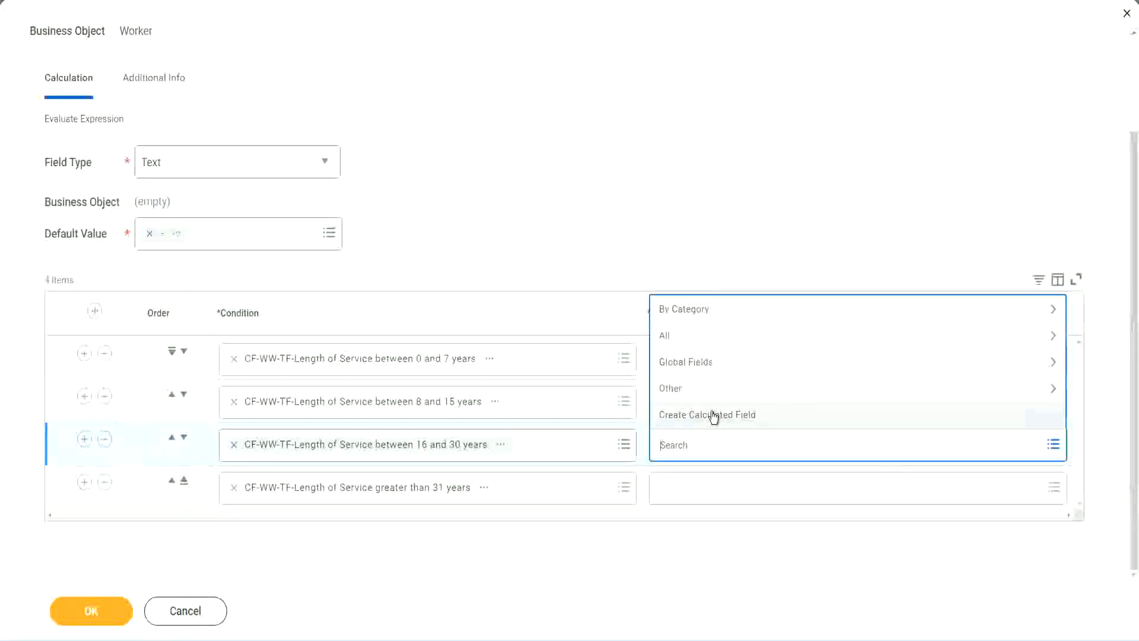
pyautogui.click(714, 415)
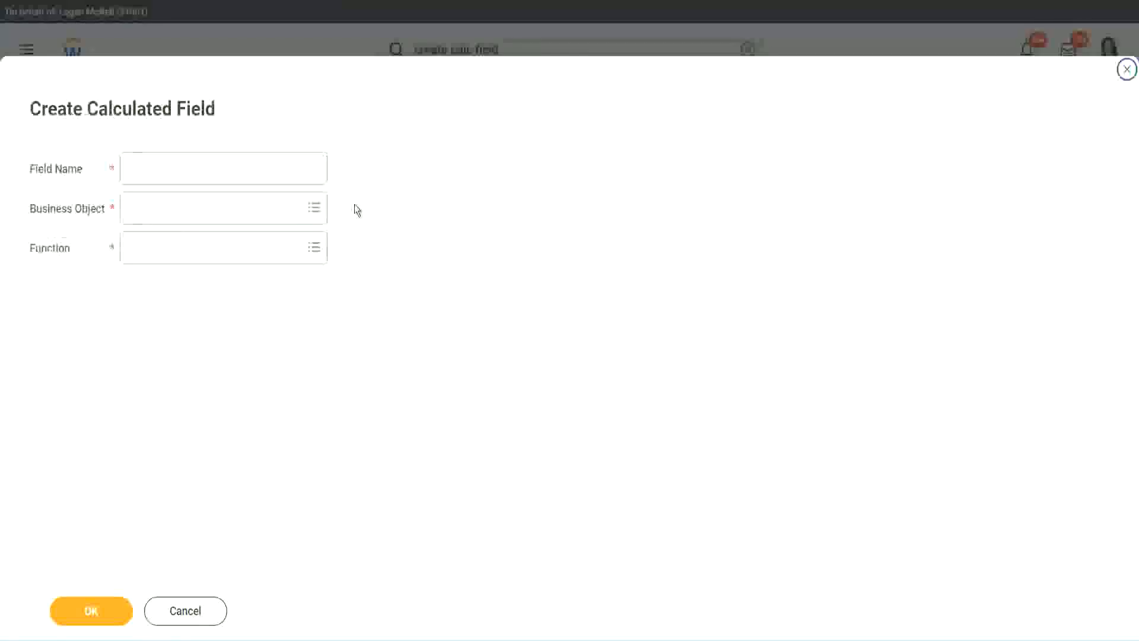
pyautogui.click(241, 168)
pyautogui.write('CF-WW-TC-Annualized')
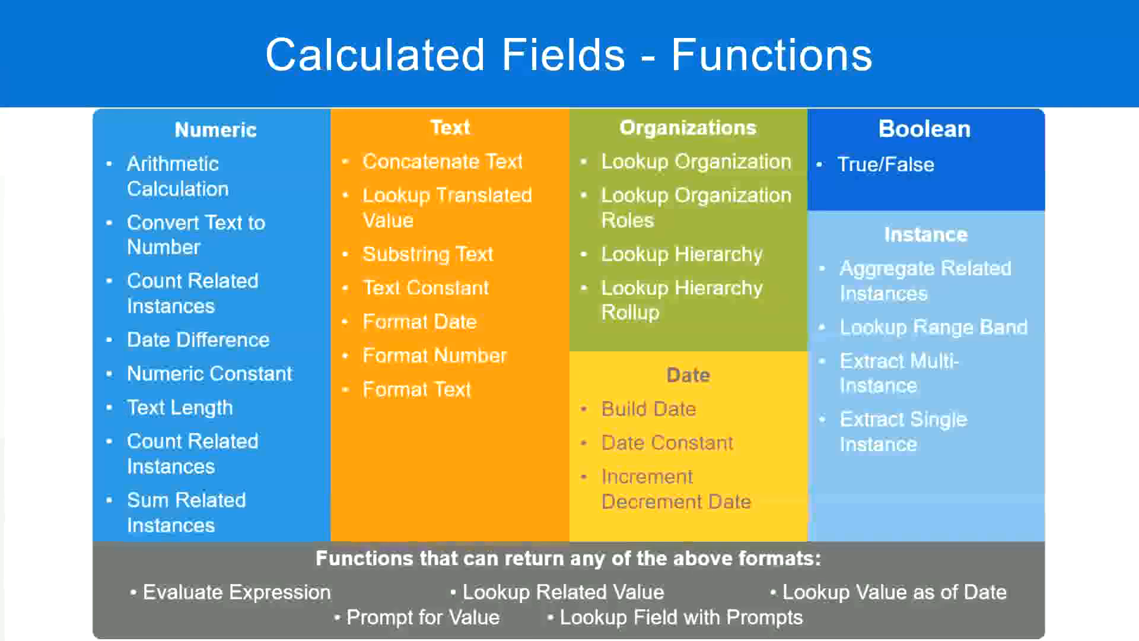
pyautogui.hotkey('alt', 'Tab')
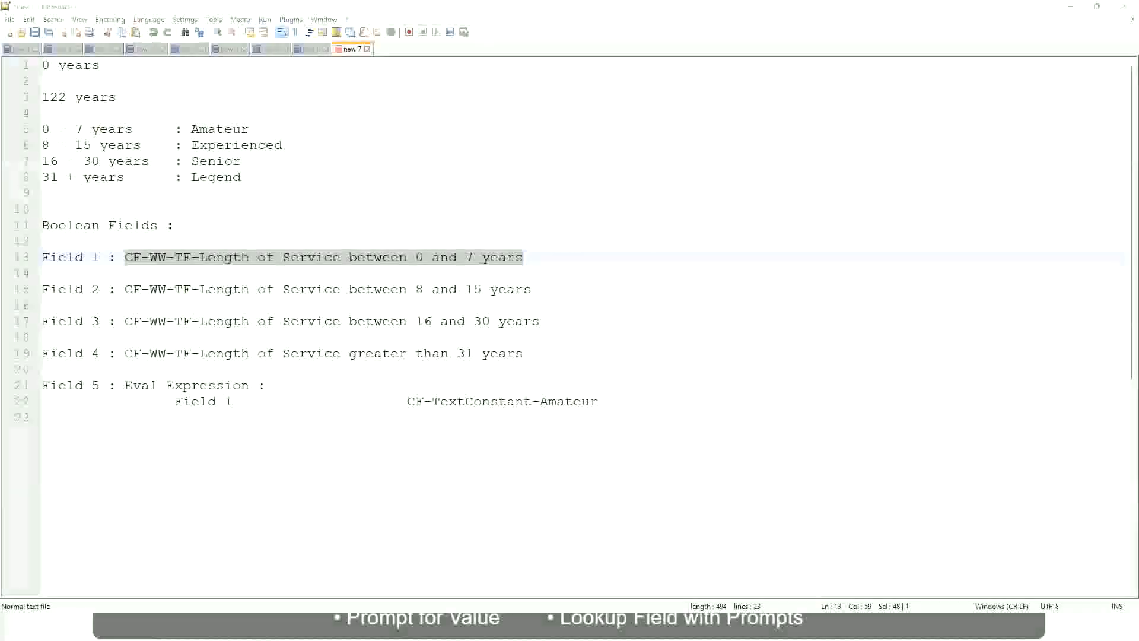
pyautogui.hotkey('alt', 'Tab')
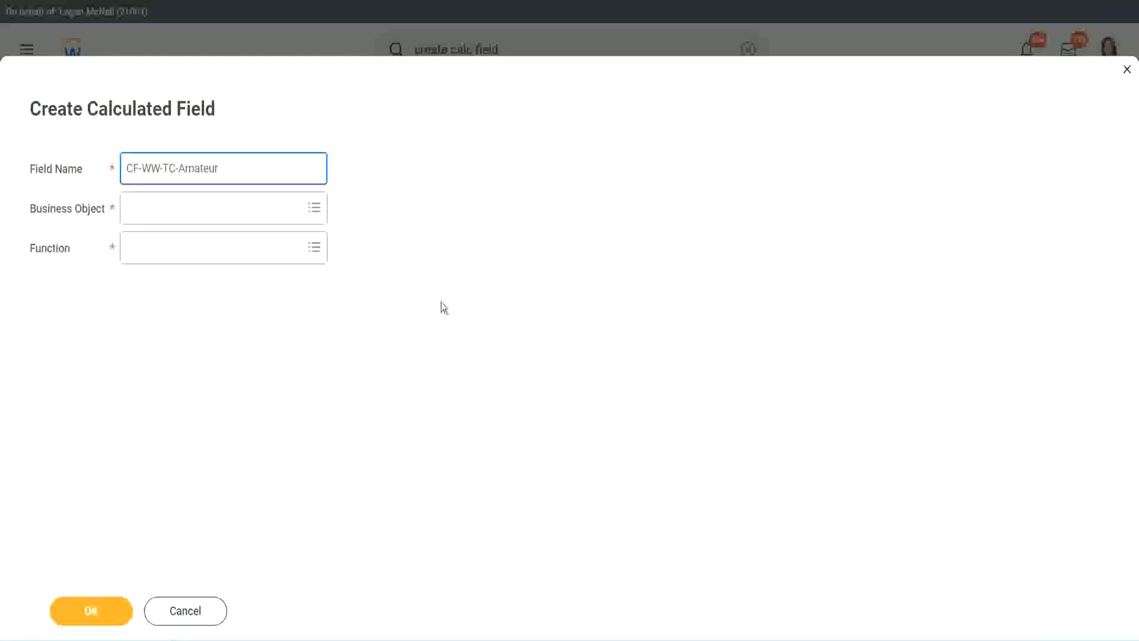
# - Set the business object of the third row's new calculated field to Global
pyautogui.click(131, 209)
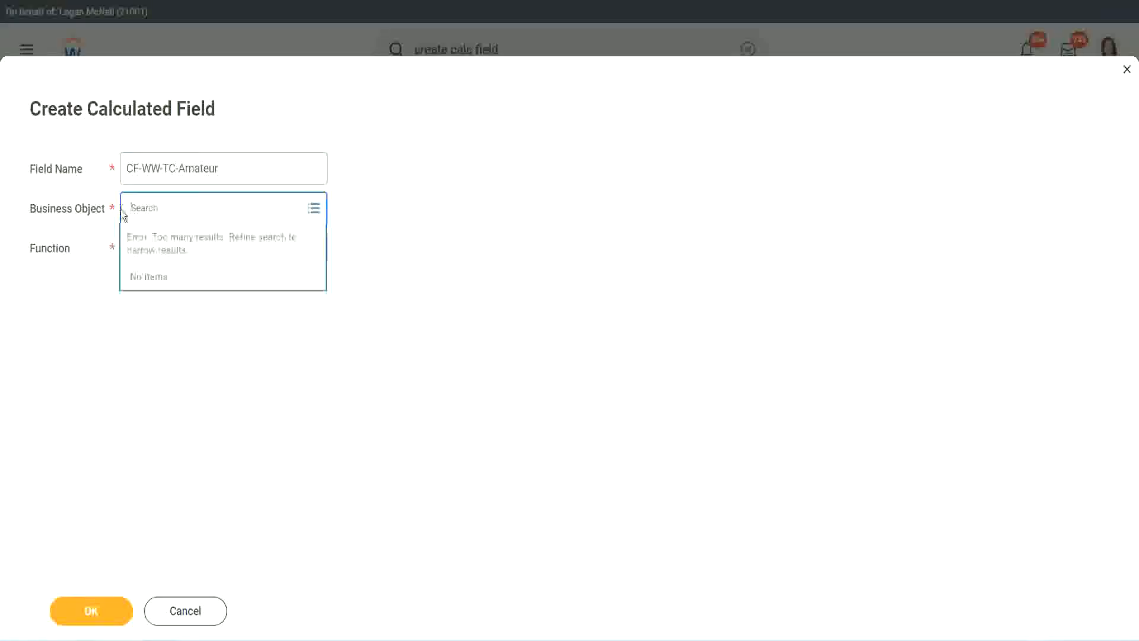
pyautogui.write('global')
pyautogui.press('Return')
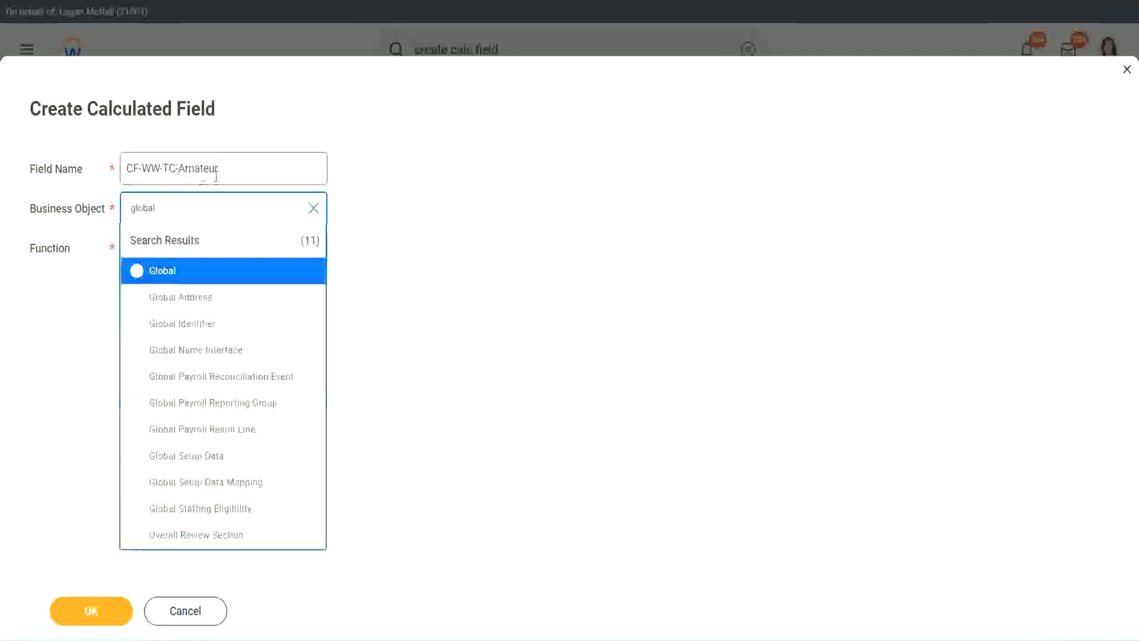
pyautogui.click(160, 273)
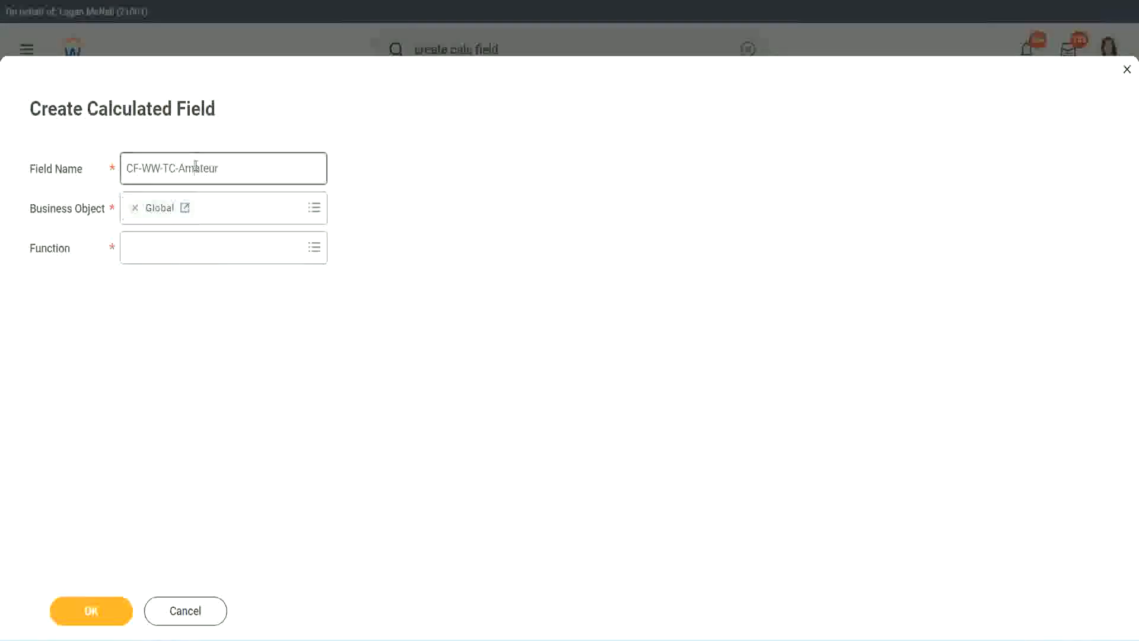
# - Rename the third row's new calculated field to CF-WW-TC-Senior and set its function to Text Constant
pyautogui.doubleClick(209, 167)
pyautogui.write('Senior')
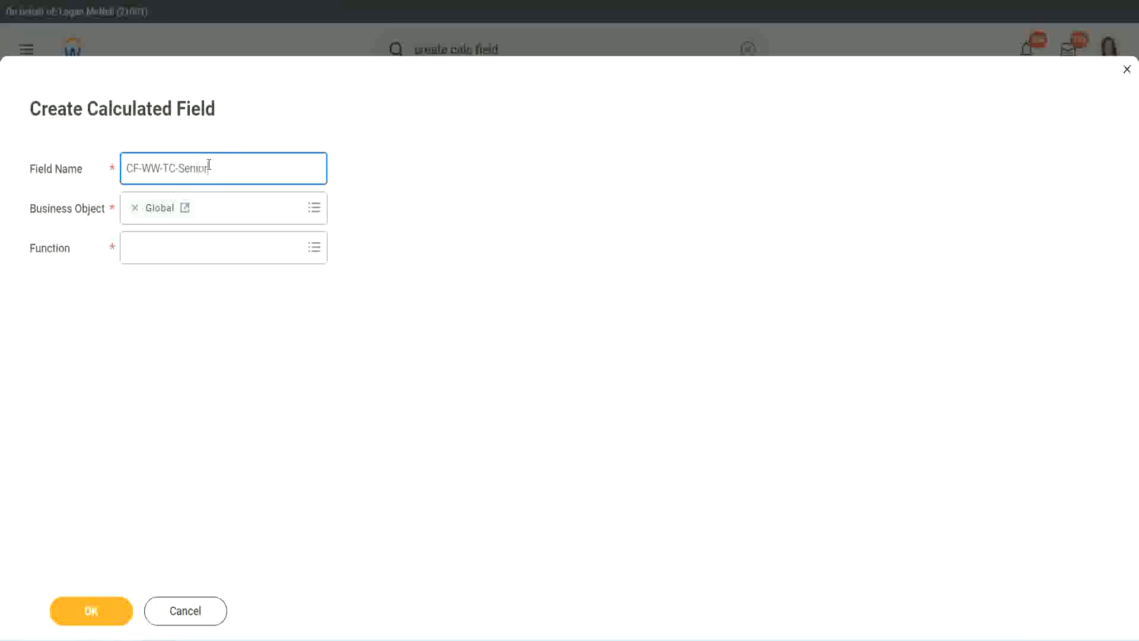
pyautogui.click(182, 258)
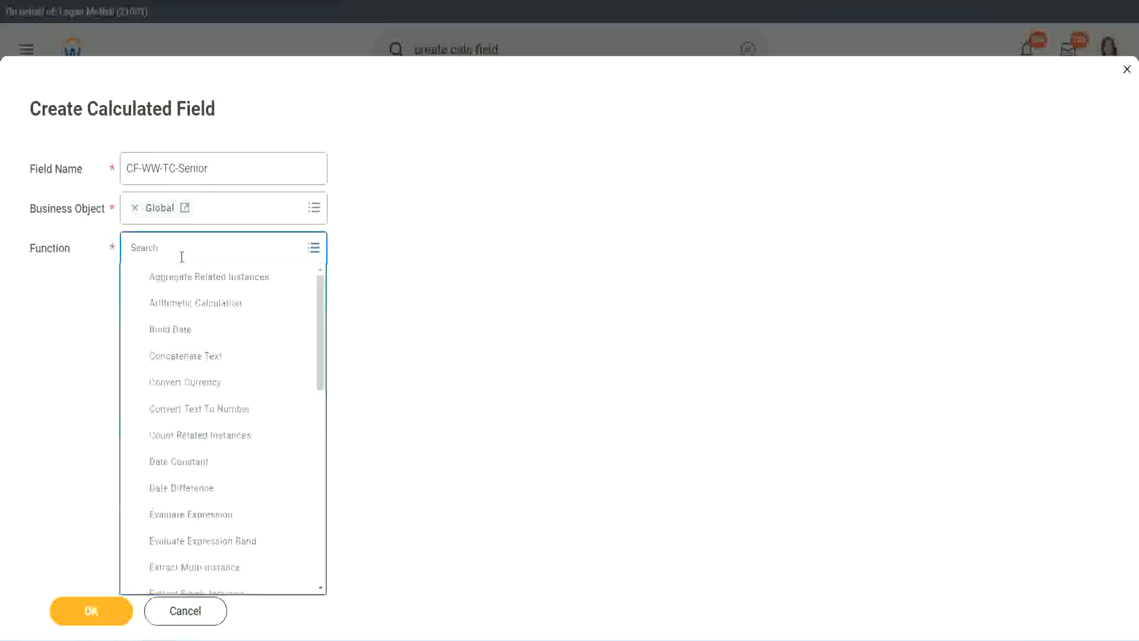
pyautogui.write('tc')
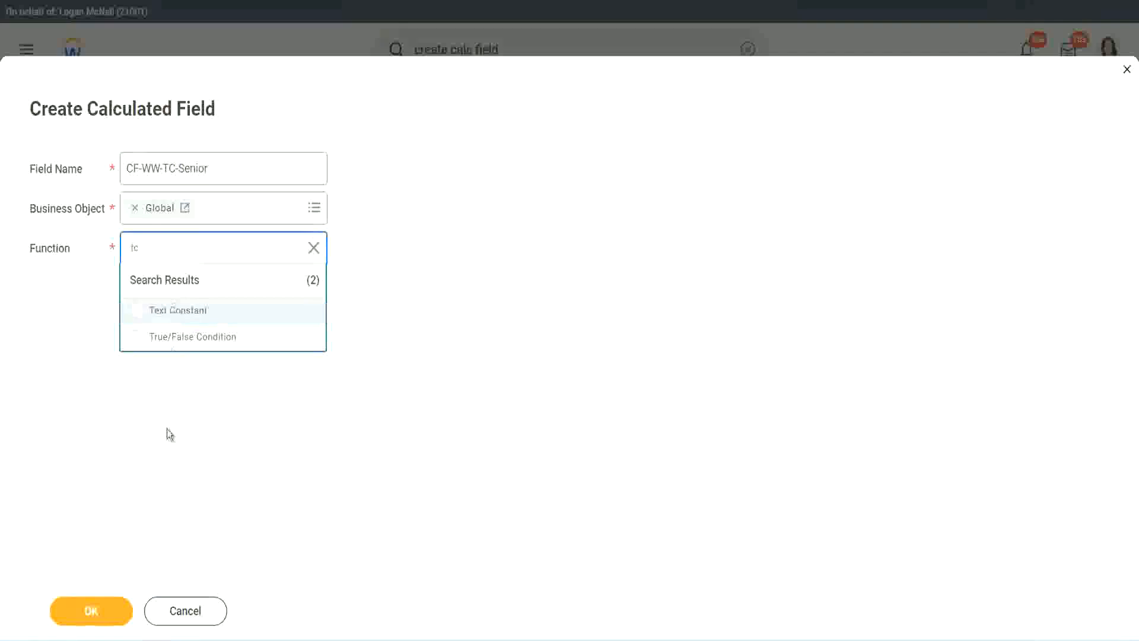
pyautogui.press('Return')
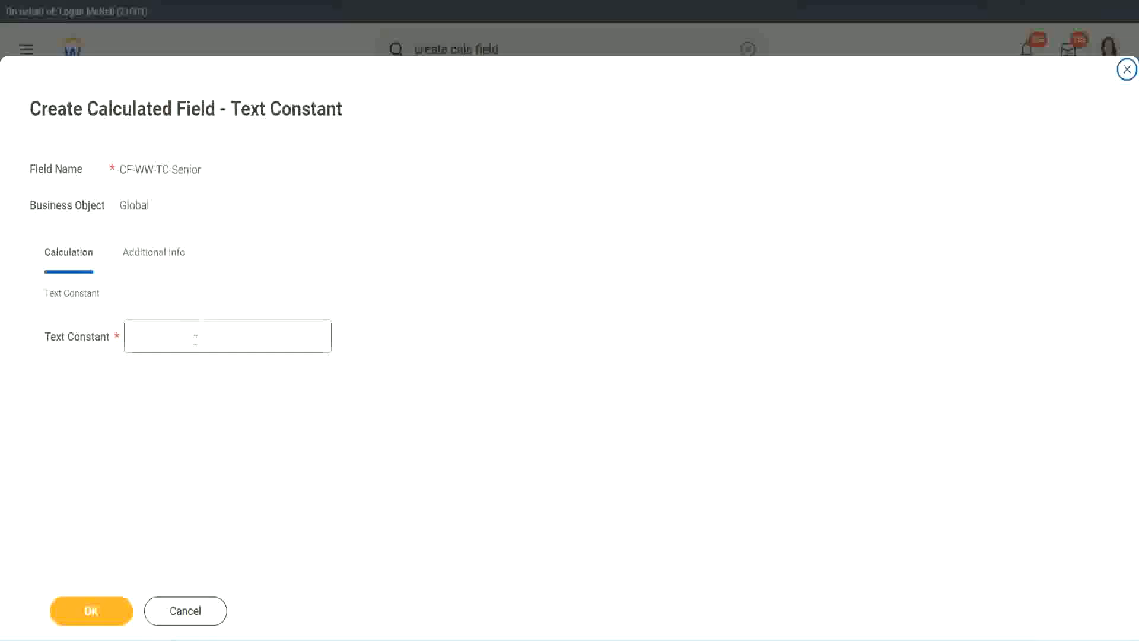
# - Enter Senior as the text constant and save the calculated field as the third row's return value
pyautogui.click(192, 333)
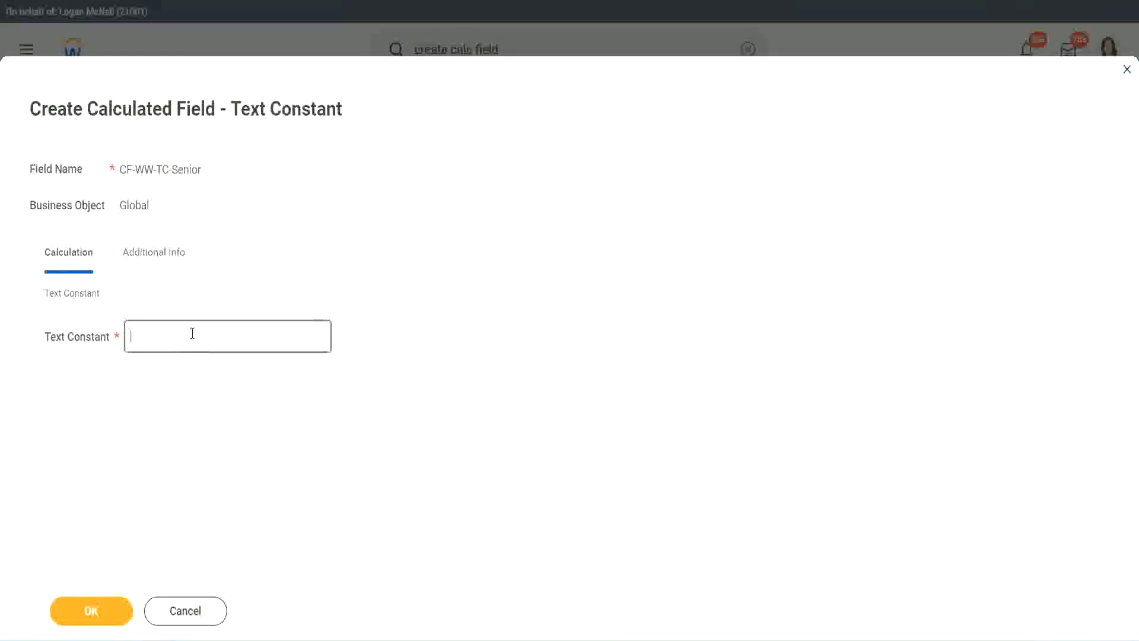
pyautogui.write('Senior')
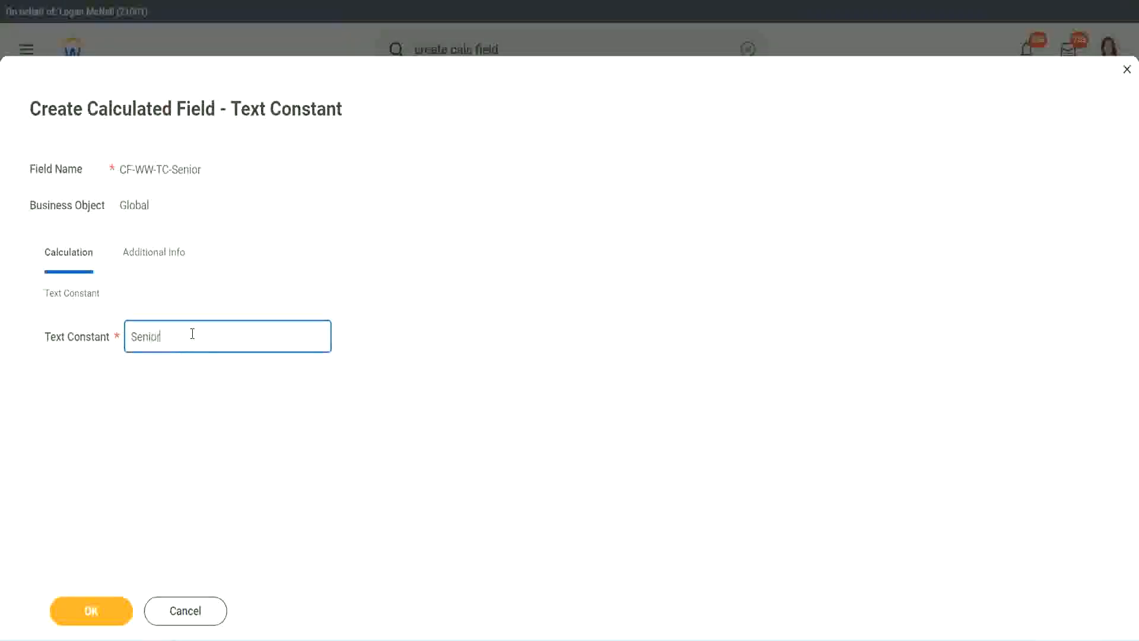
pyautogui.click(113, 621)
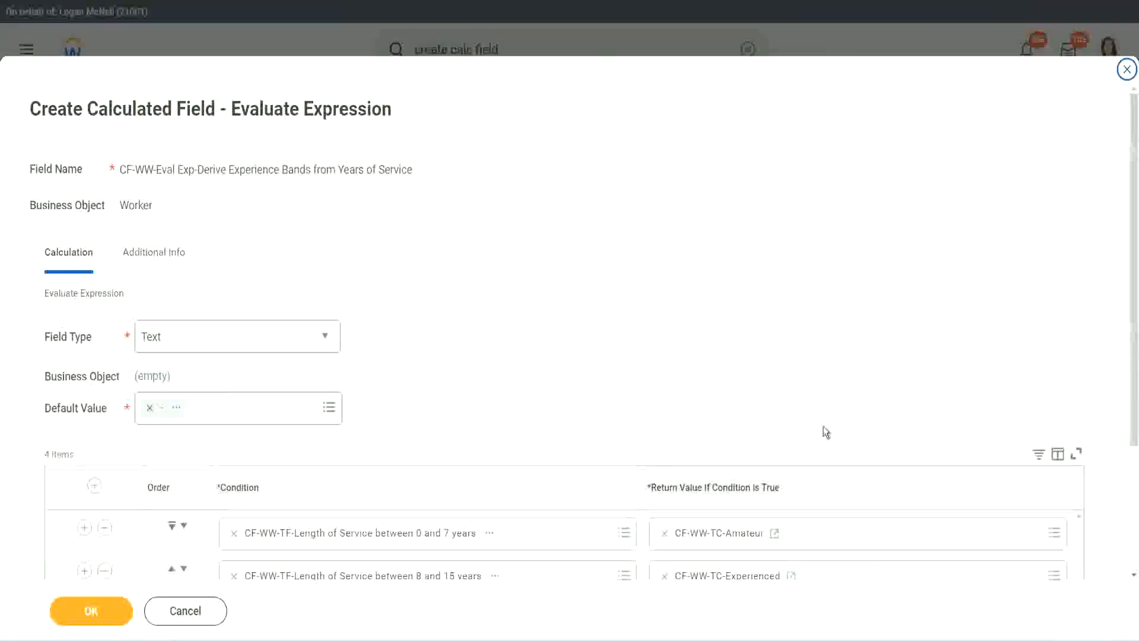
# - Start a calculated field for the greater than 31 years return value and name it CF-WW-TC-Legend, based on the copied CF-WW-TC-Senior name
pyautogui.scroll(-3, 801, 474)
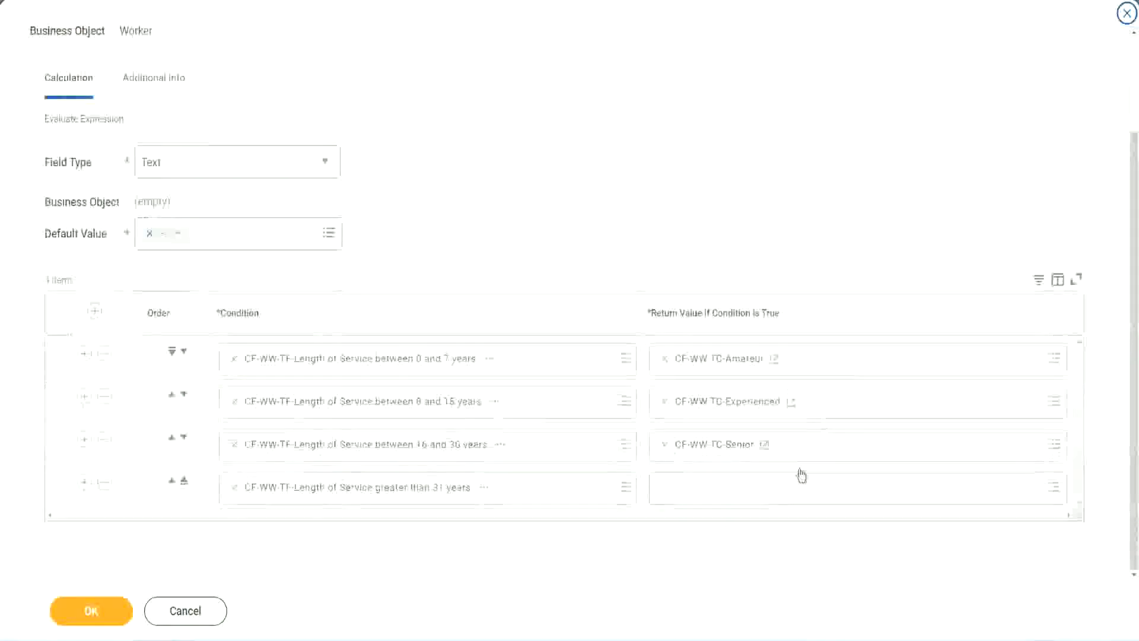
pyautogui.rightClick(692, 447)
pyautogui.click(719, 512)
pyautogui.click(694, 496)
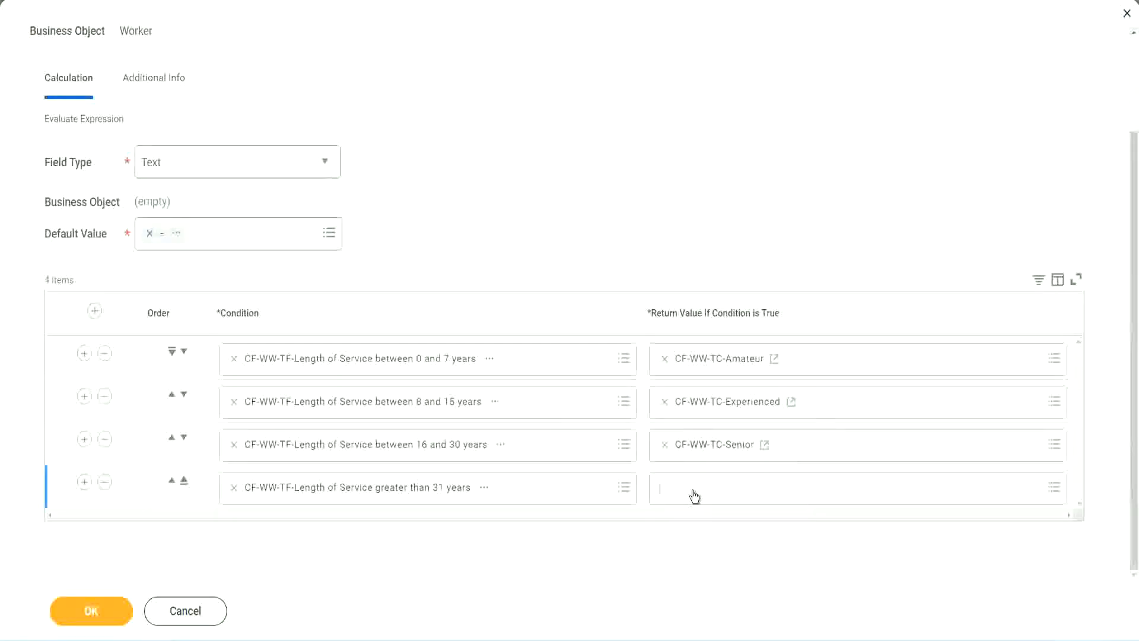
pyautogui.click(704, 460)
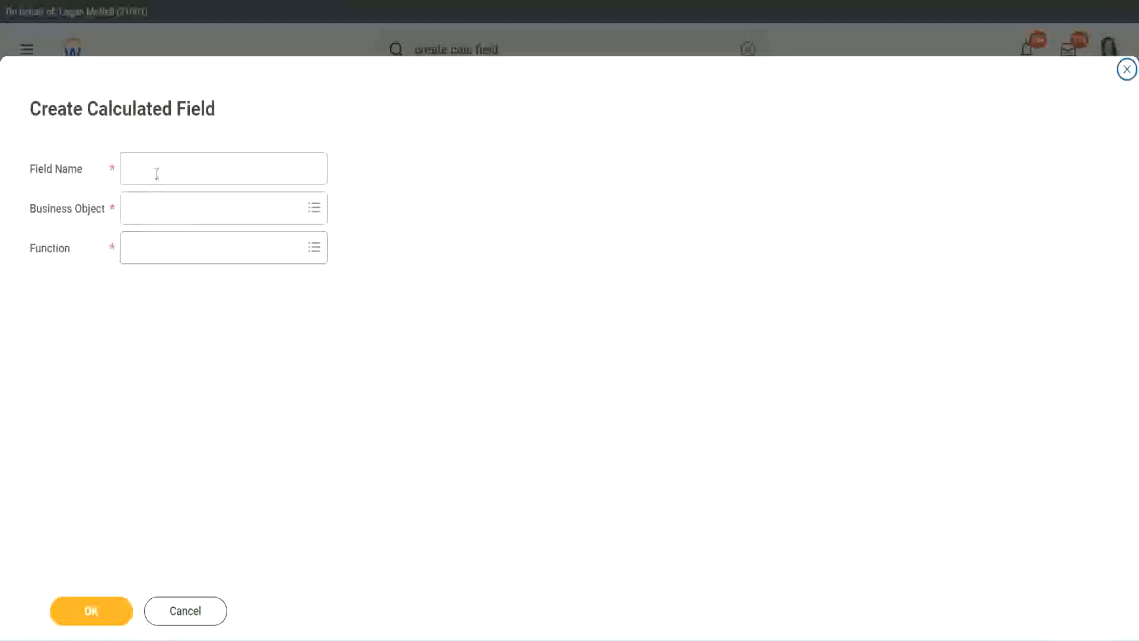
pyautogui.click(158, 173)
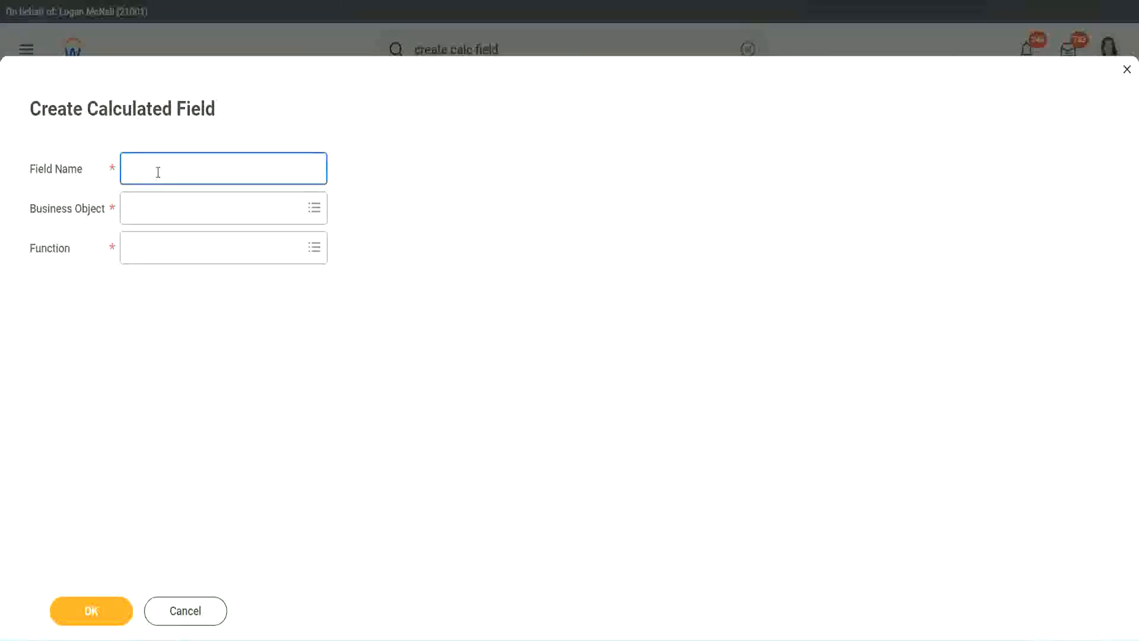
pyautogui.hotkey('ctrl', 'v')
pyautogui.doubleClick(192, 167)
pyautogui.write('Legen')
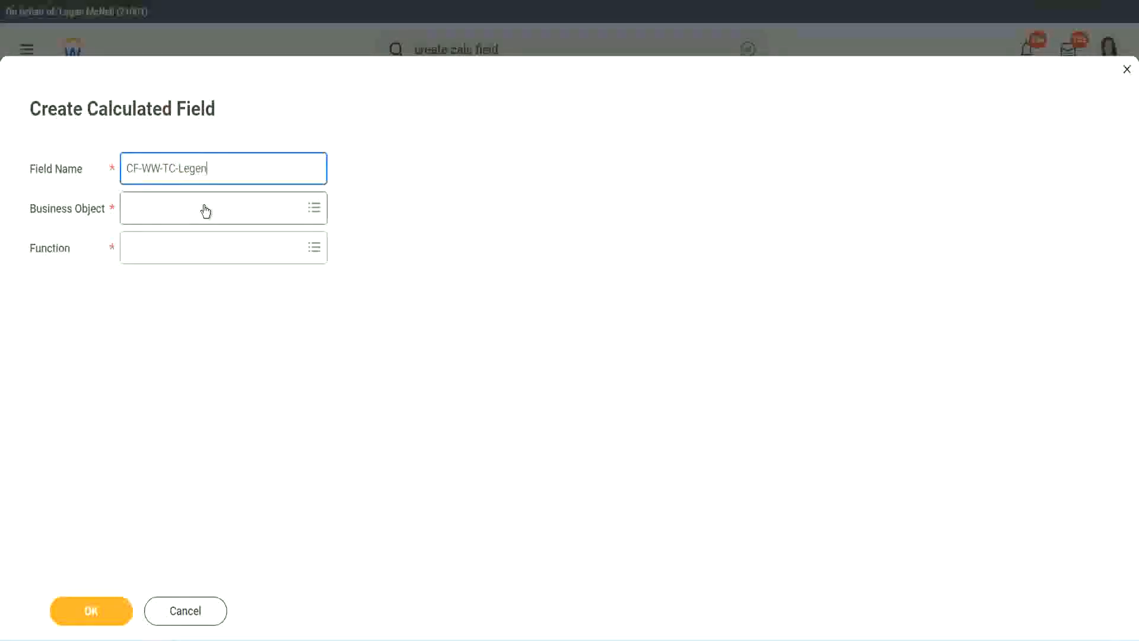
# - Set the CF-WW-TC-Legend field's business object to Global and its function to Text Constant, and continue to its definition
pyautogui.click(160, 216)
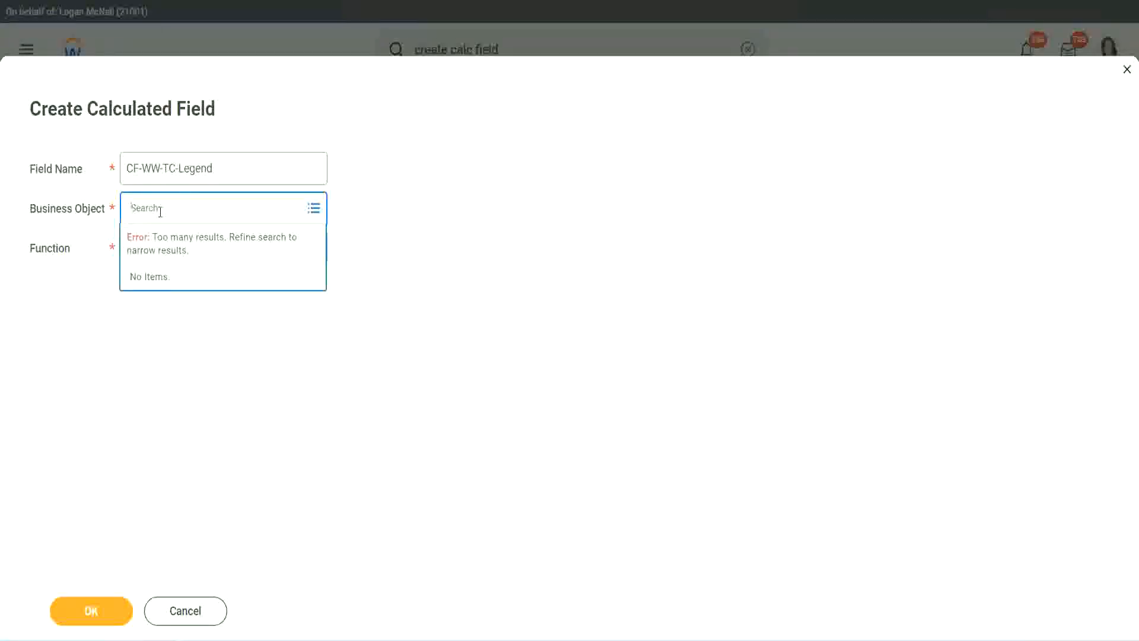
pyautogui.write('Global')
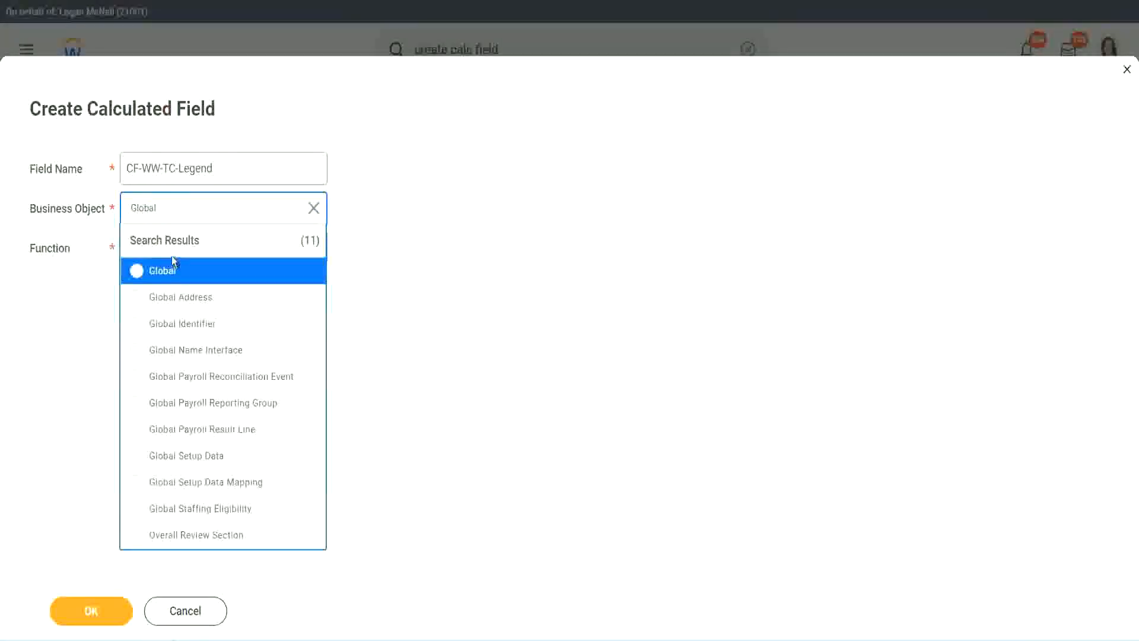
pyautogui.click(168, 271)
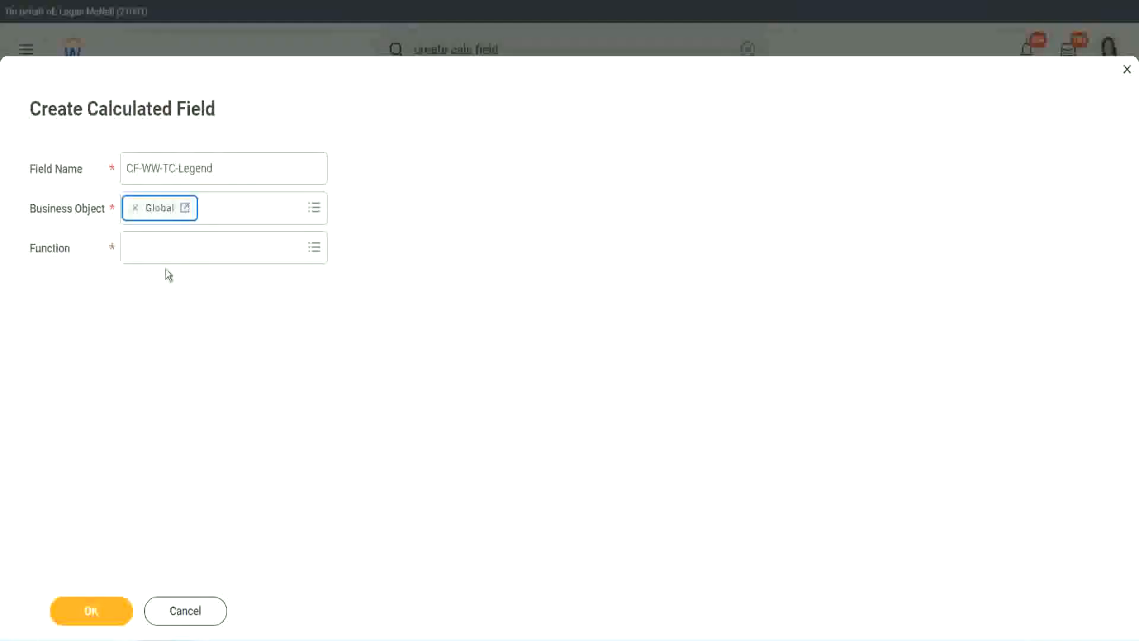
pyautogui.click(165, 245)
pyautogui.write('tc')
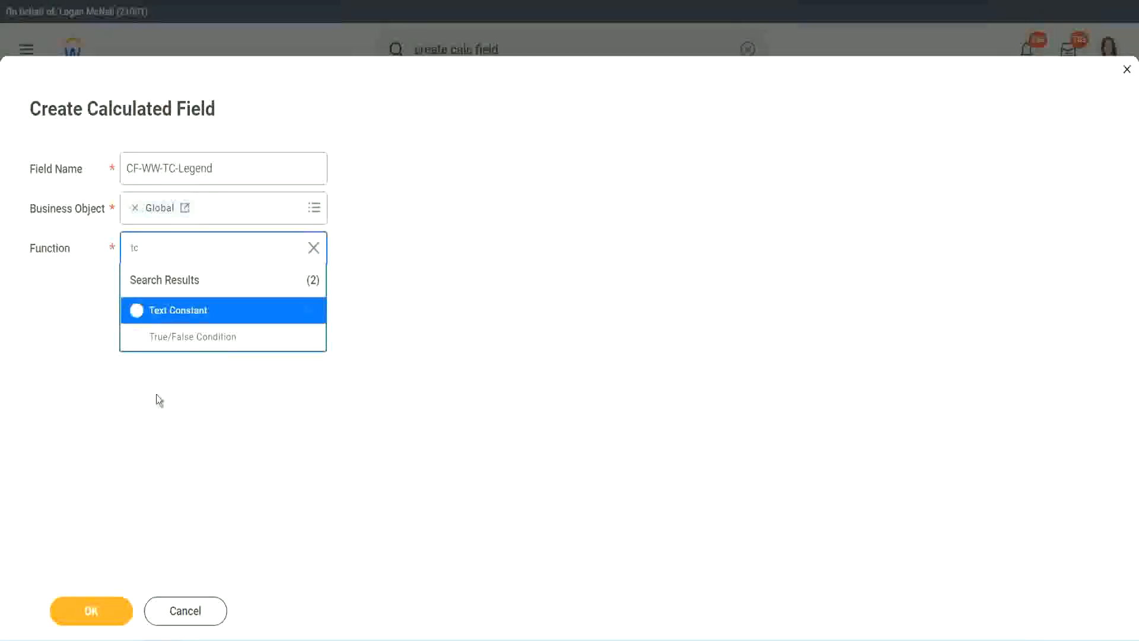
pyautogui.click(216, 312)
pyautogui.click(85, 611)
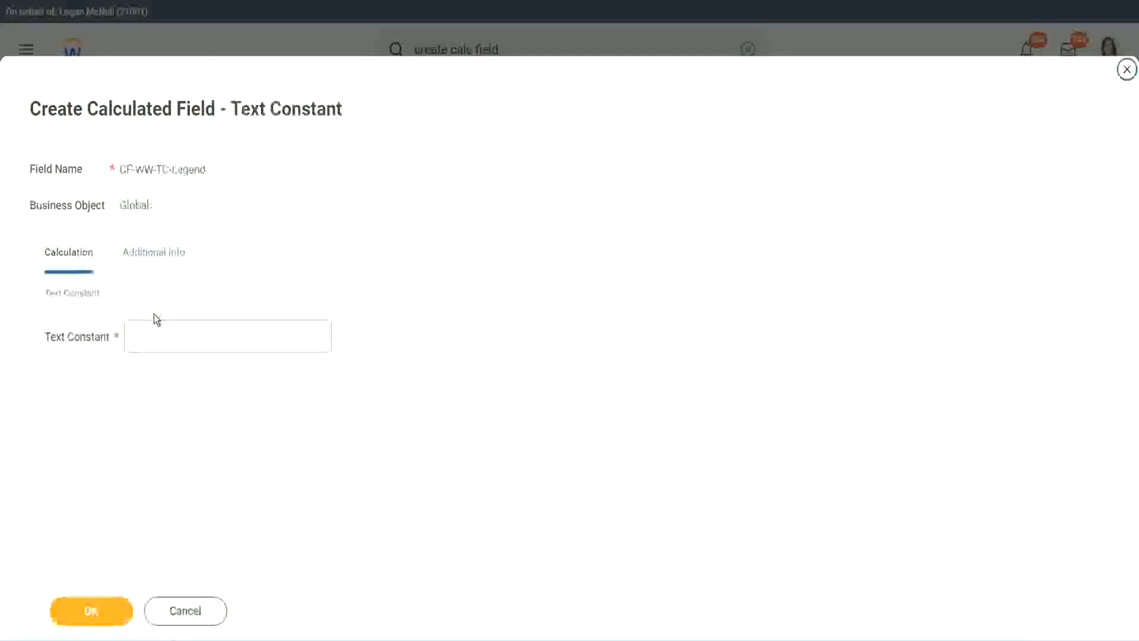
# - Enter Legend as the text constant and save the calculated field as the fourth row's return value
pyautogui.click(147, 338)
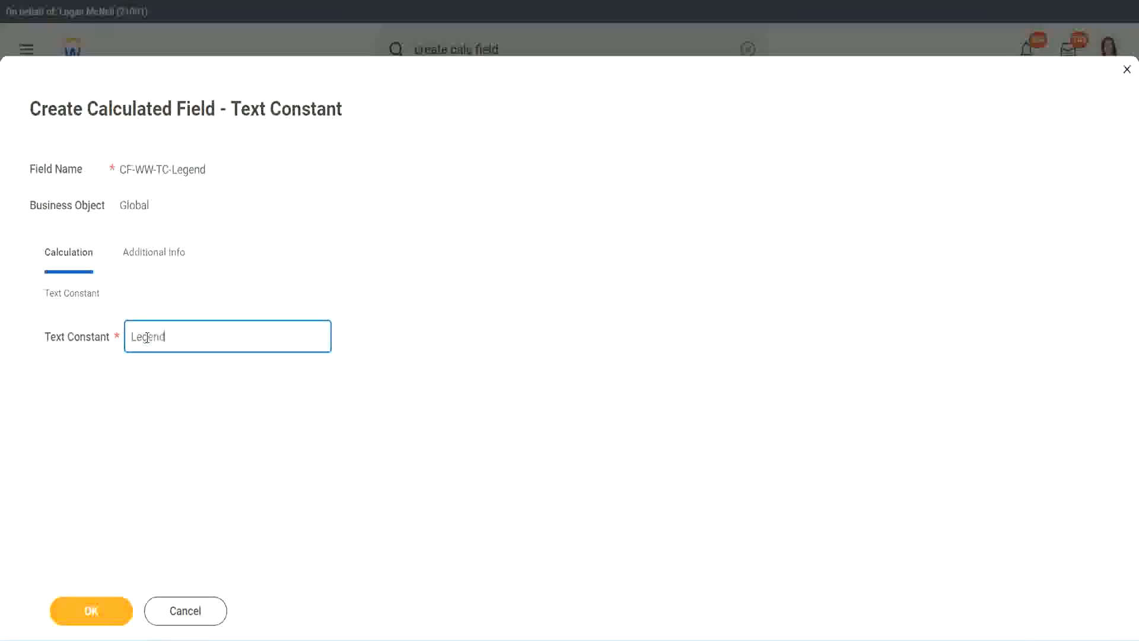
pyautogui.click(95, 610)
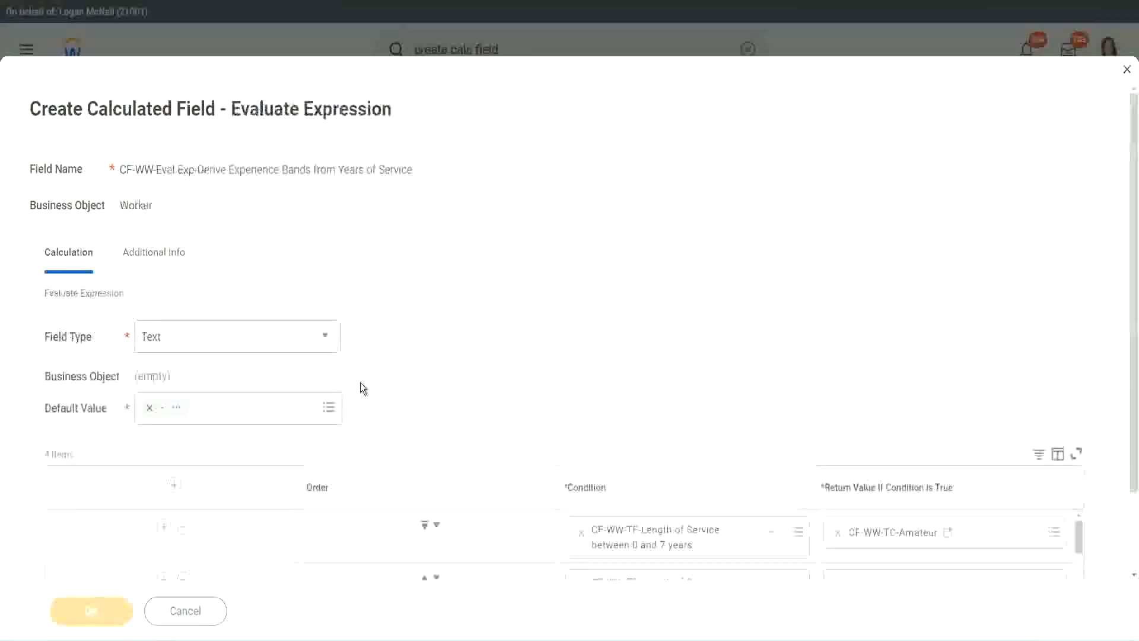
pyautogui.scroll(-3, 602, 318)
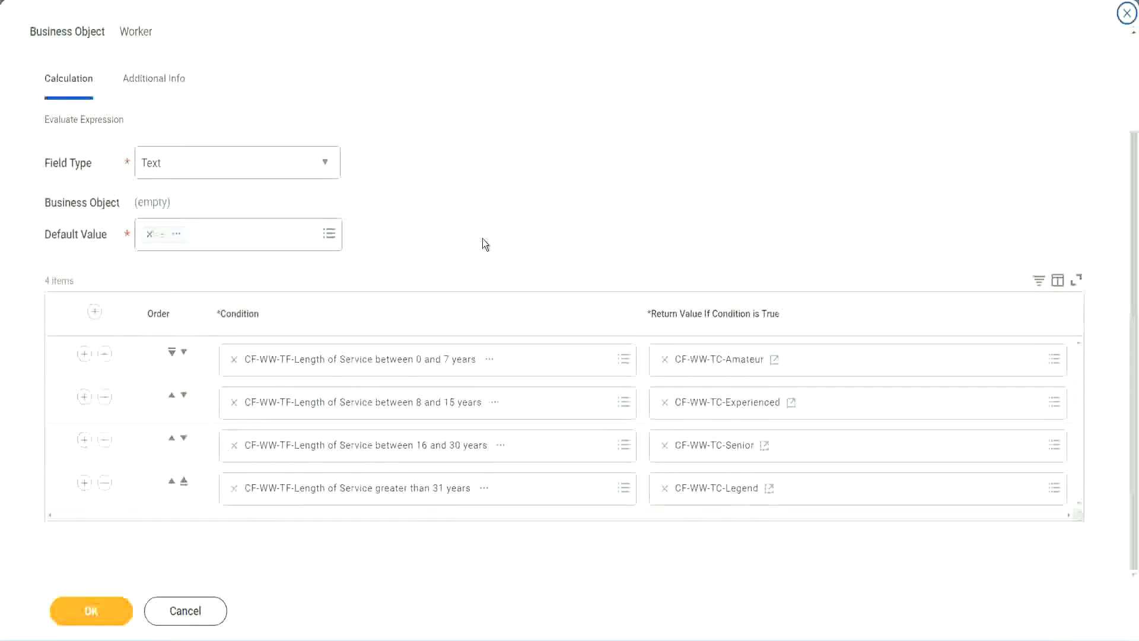
# - Review the four service-length conditions with their return values and save the Evaluate Expression calculated field
pyautogui.scroll(2, 482, 238)
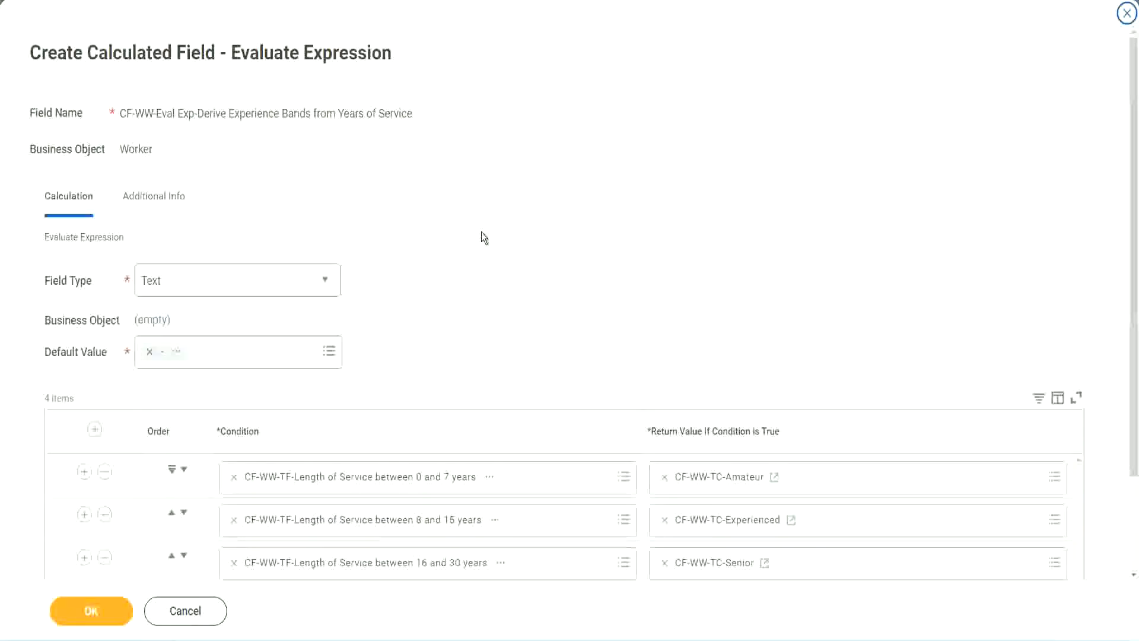
pyautogui.scroll(-2, 482, 232)
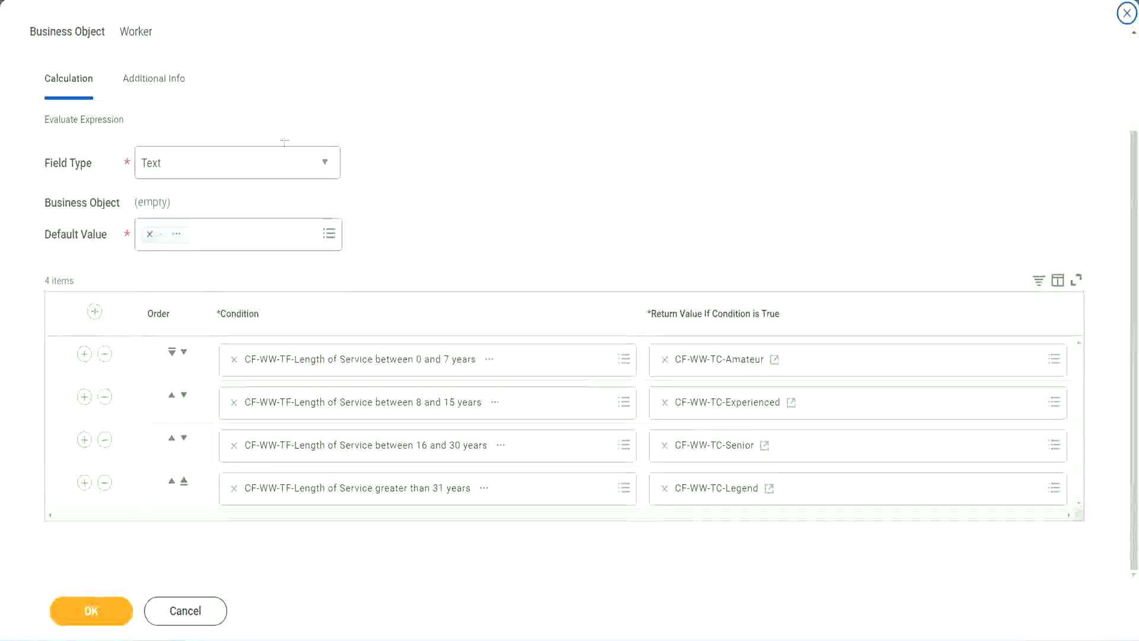
pyautogui.moveTo(730, 169); pyautogui.dragTo(738, 277)
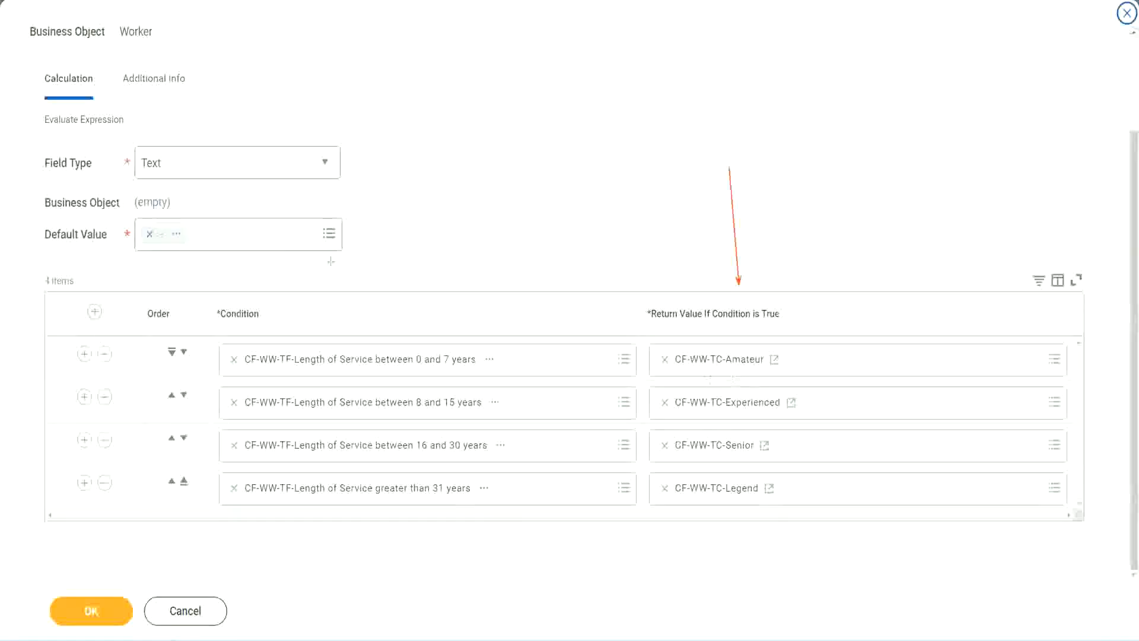
pyautogui.moveTo(141, 102); pyautogui.dragTo(146, 142)
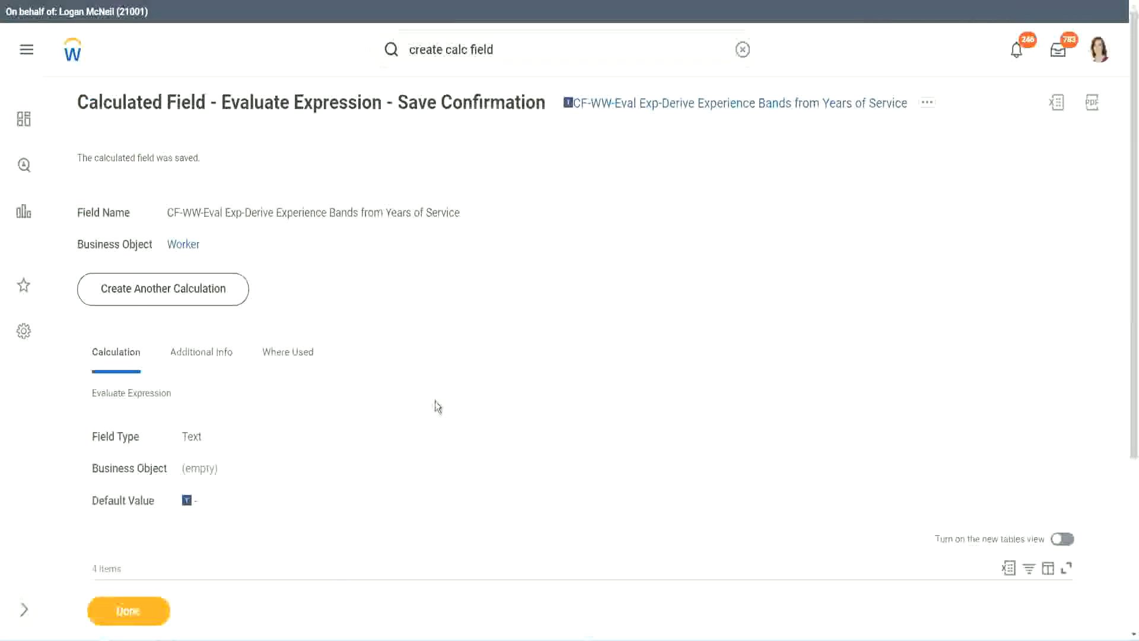
# - Check the saved field's conditions and return values, and copy the name CF-WW-Eval Exp-Derive Experience Bands from Years of Service
pyautogui.scroll(-4, 435, 397)
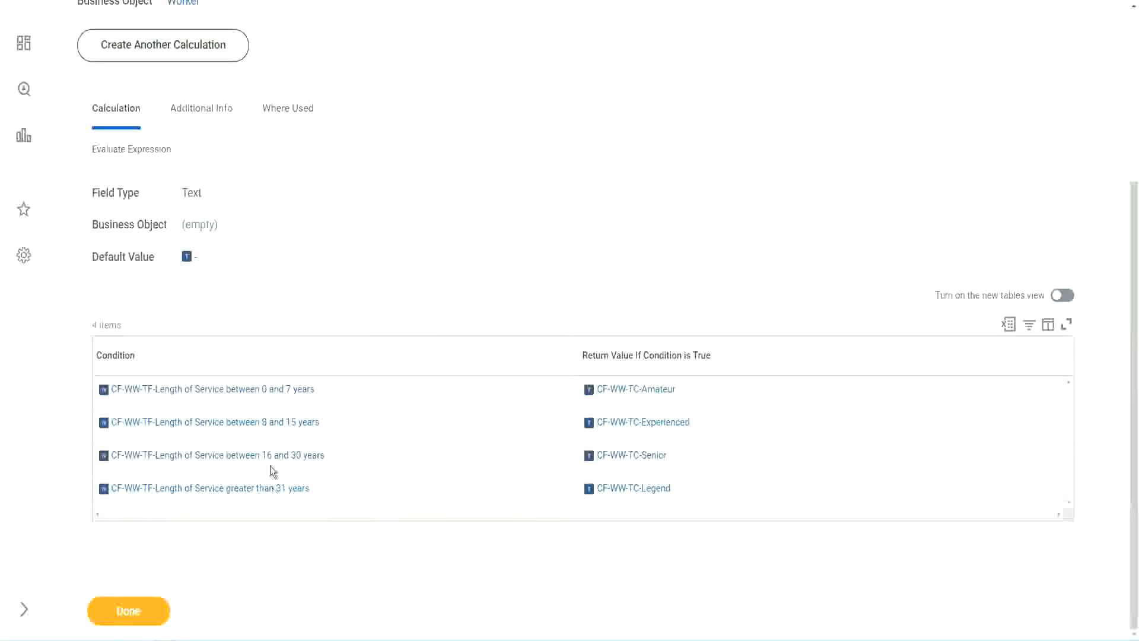
pyautogui.scroll(4, 318, 355)
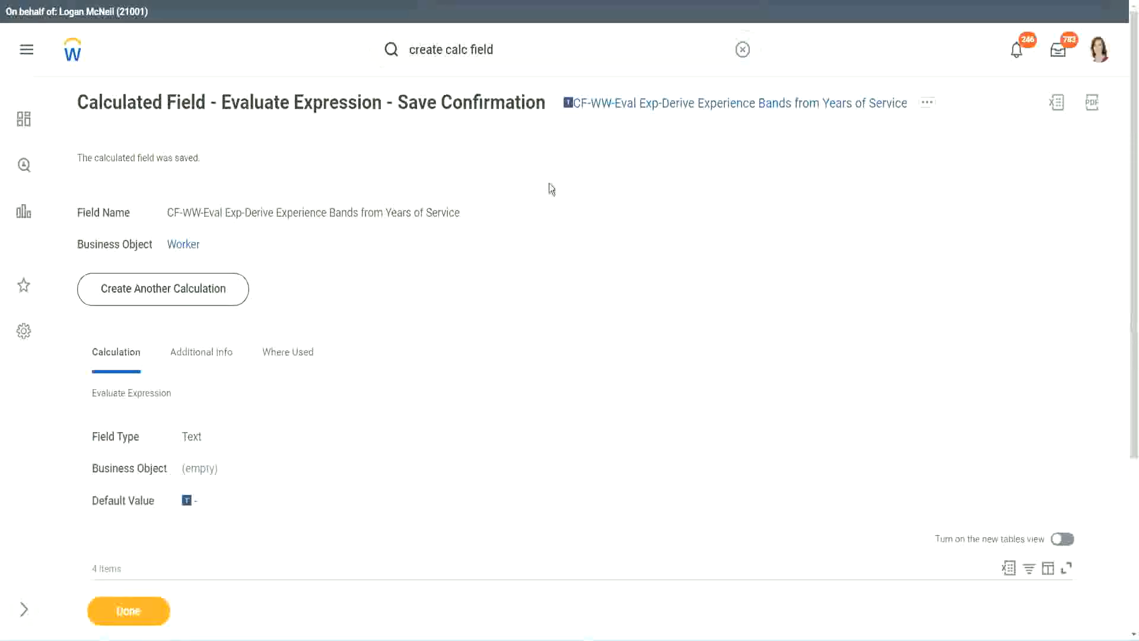
pyautogui.rightClick(669, 110)
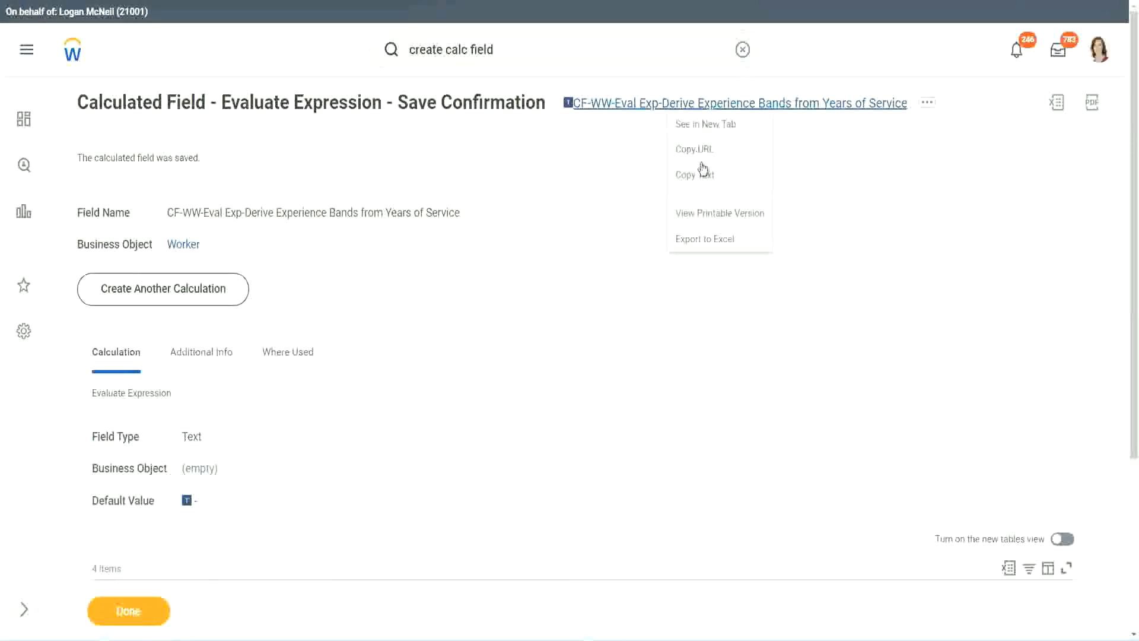
pyautogui.click(695, 175)
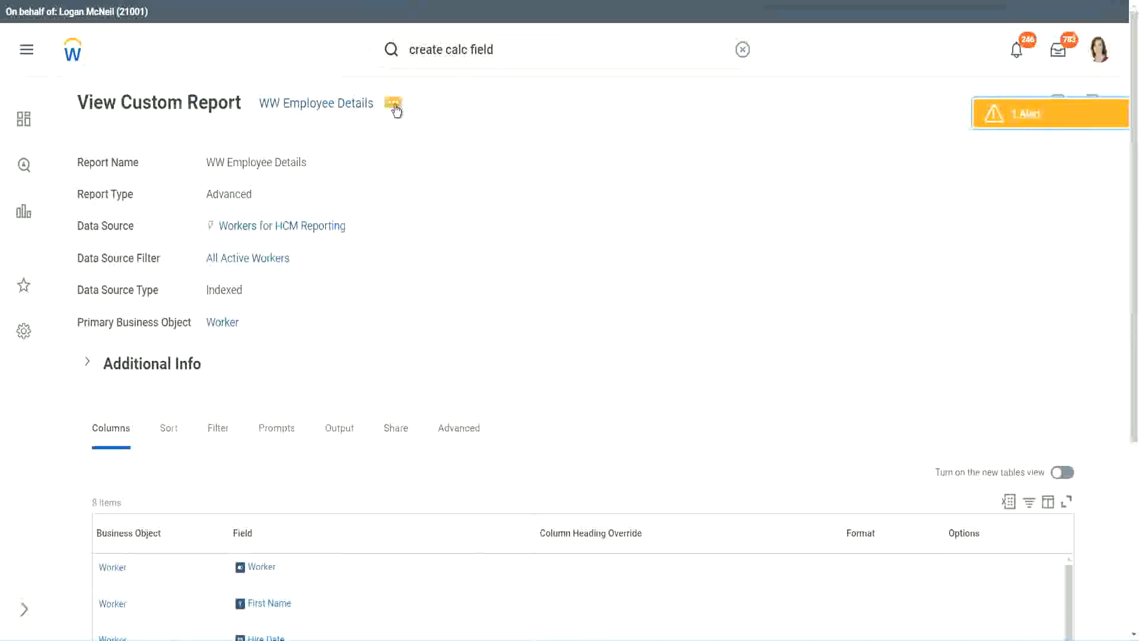
# - Open the WW Employee Details custom report for editing and add an empty Worker column row after the # of Years of Service column
pyautogui.click(394, 106)
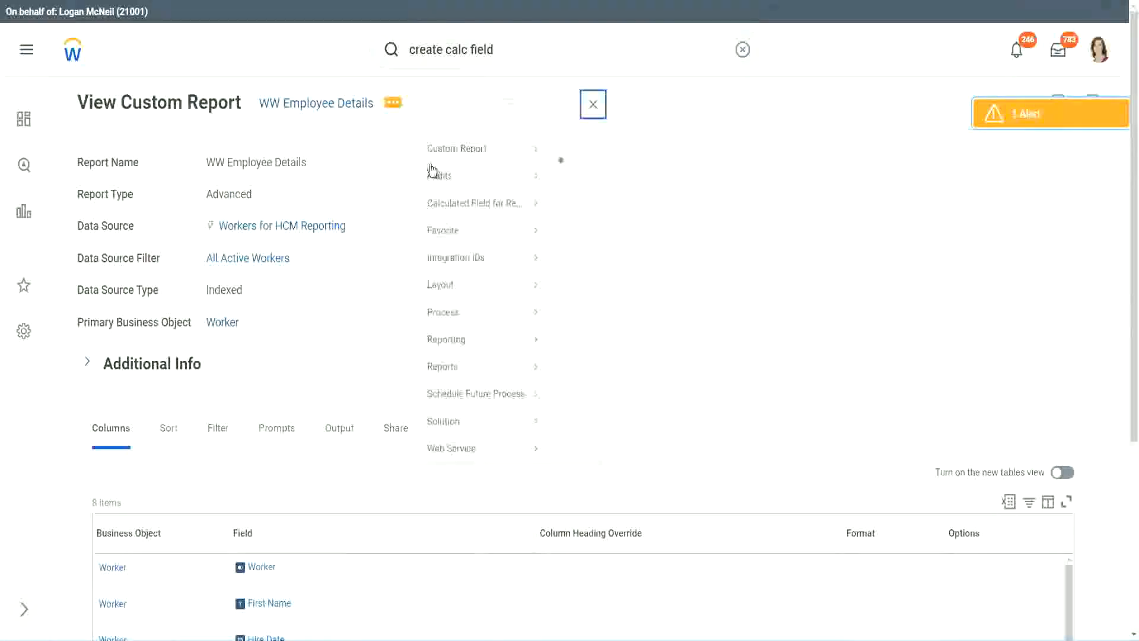
pyautogui.moveTo(465, 171)
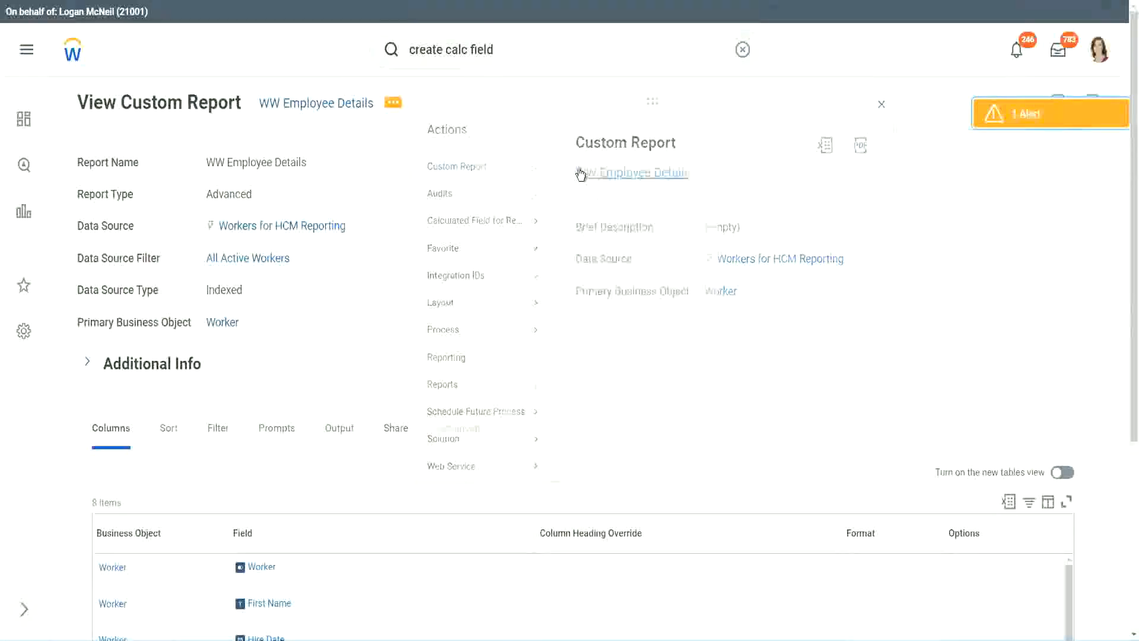
pyautogui.scroll(-5, 415, 255)
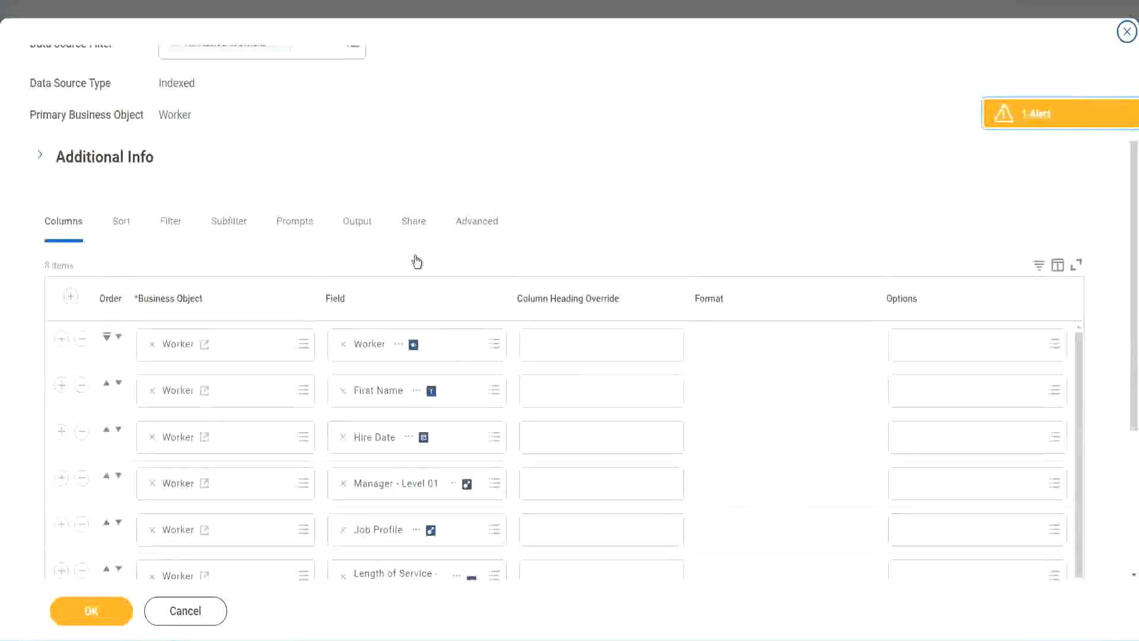
pyautogui.scroll(-2, 415, 262)
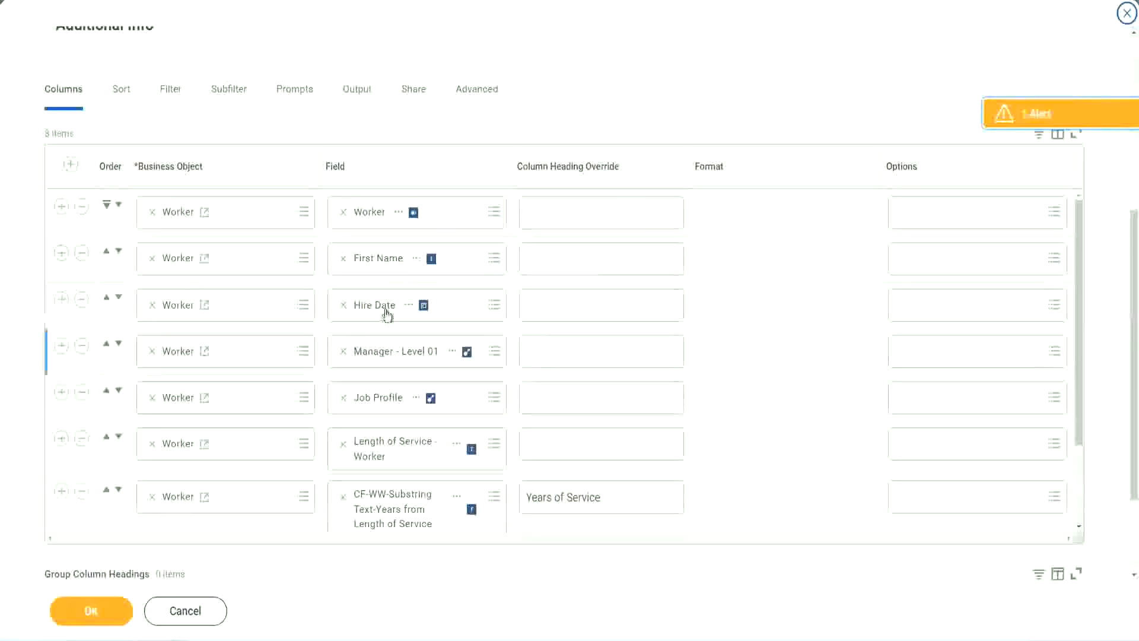
pyautogui.click(62, 492)
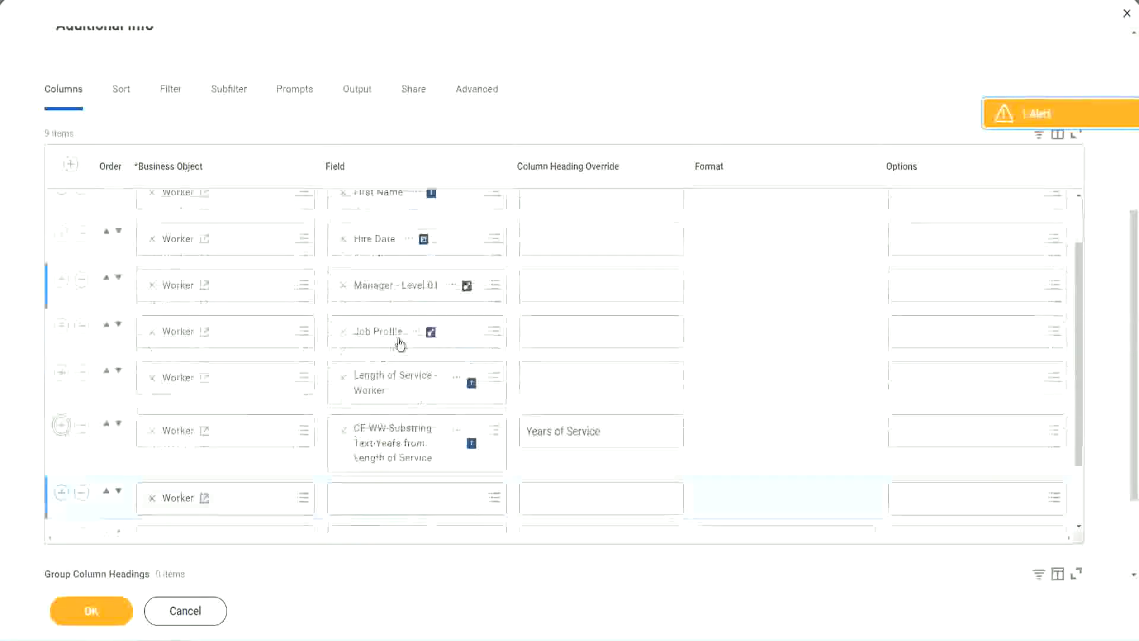
pyautogui.scroll(-5, 400, 344)
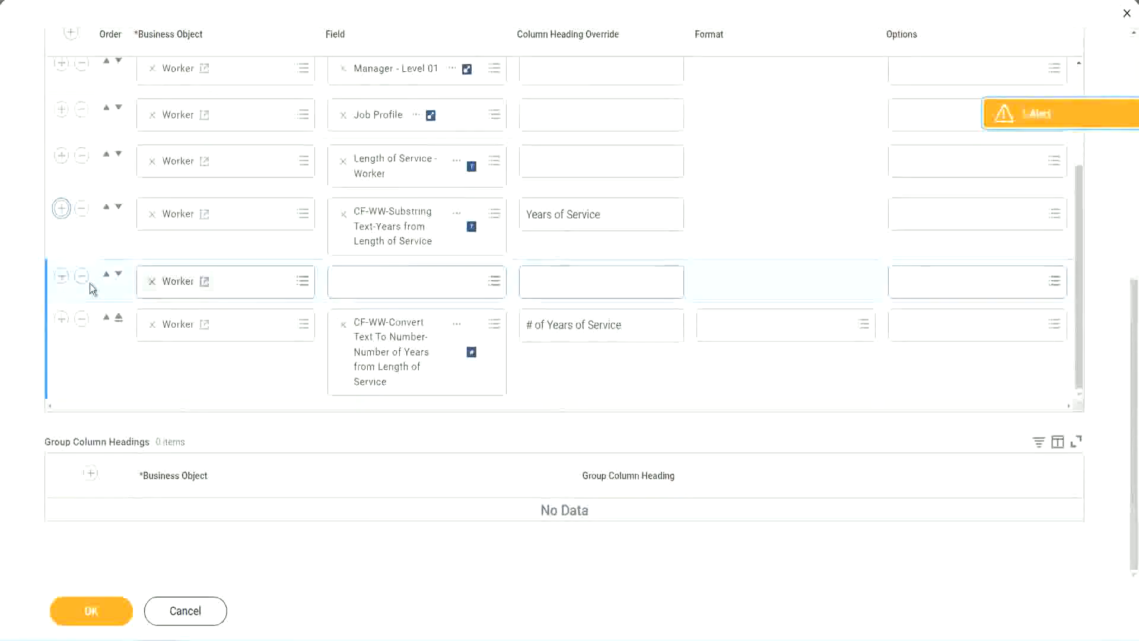
pyautogui.click(118, 276)
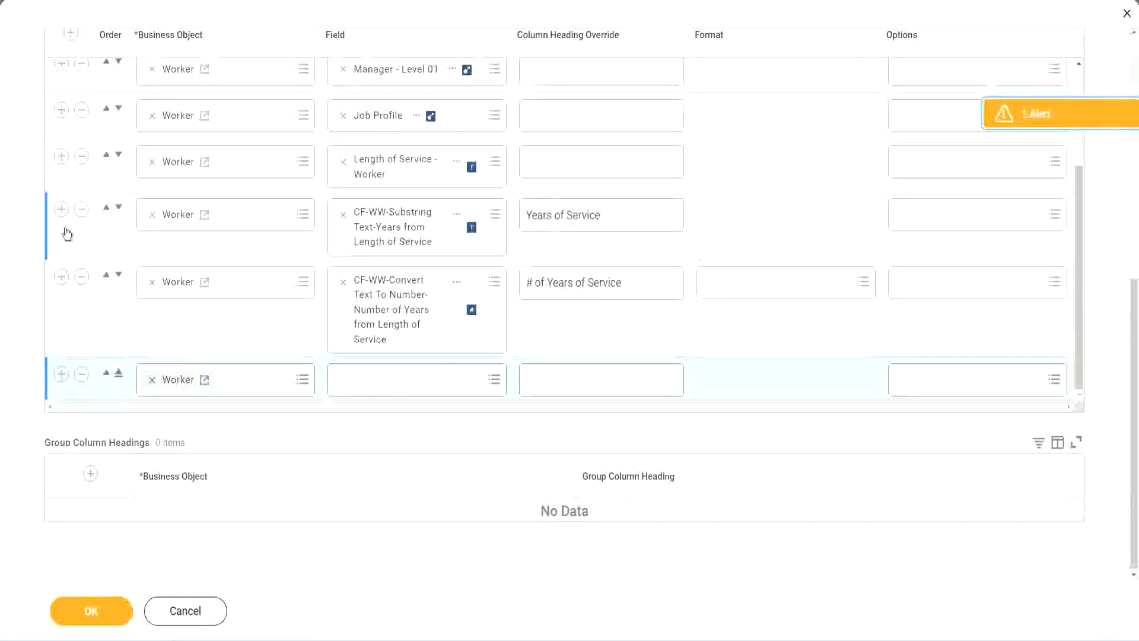
# - Remove the Years of Service substring column and set the empty Worker row's field to CF-WW-Eval Exp-Derive Experience Bands from Years of Service
pyautogui.click(81, 209)
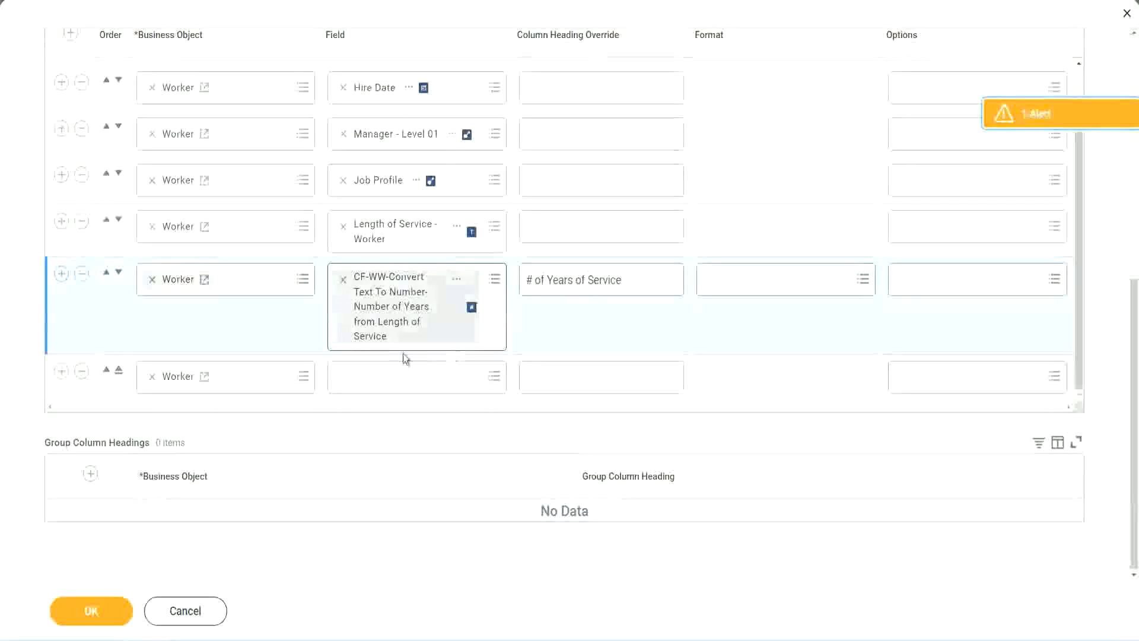
pyautogui.click(372, 379)
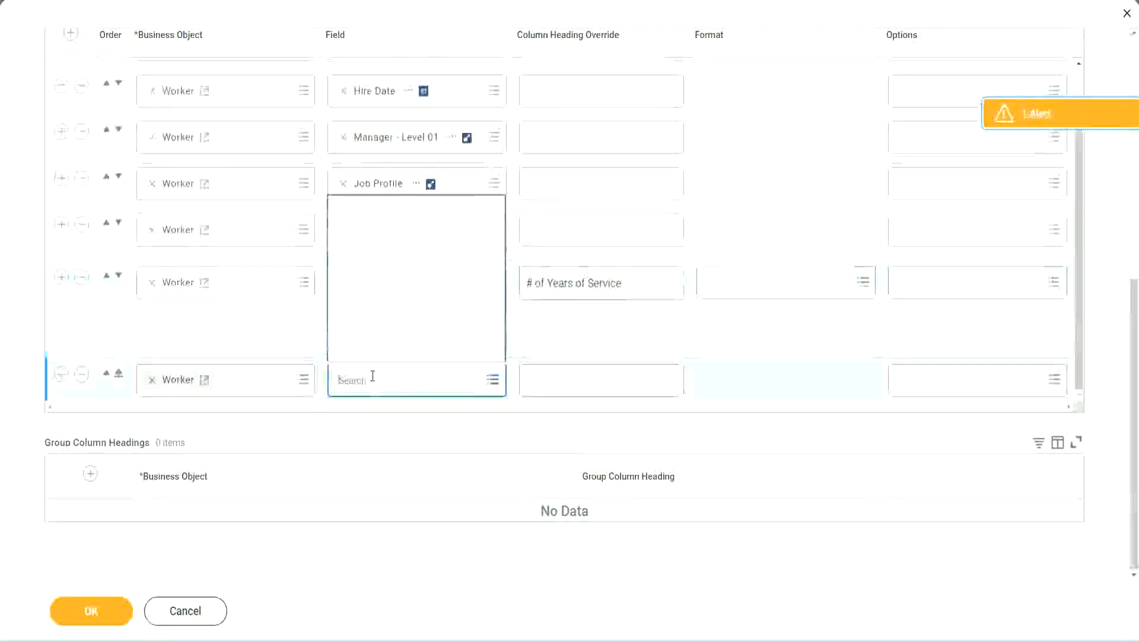
pyautogui.hotkey('ctrl', 'v')
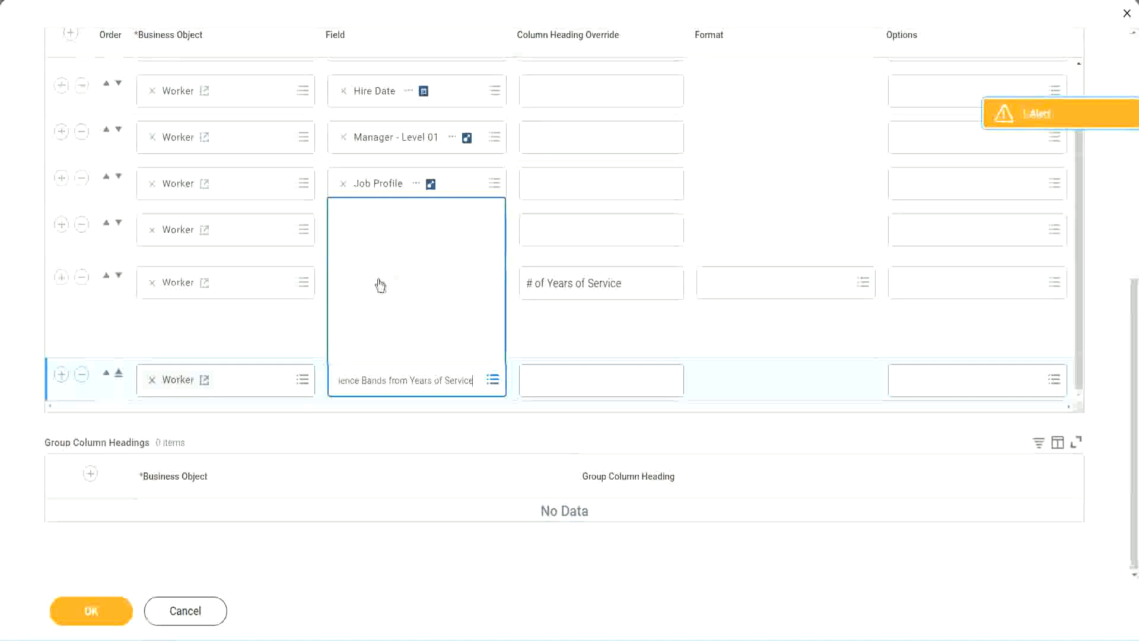
# - Override the new column's heading with Experience Bands and save the report definition
pyautogui.click(581, 341)
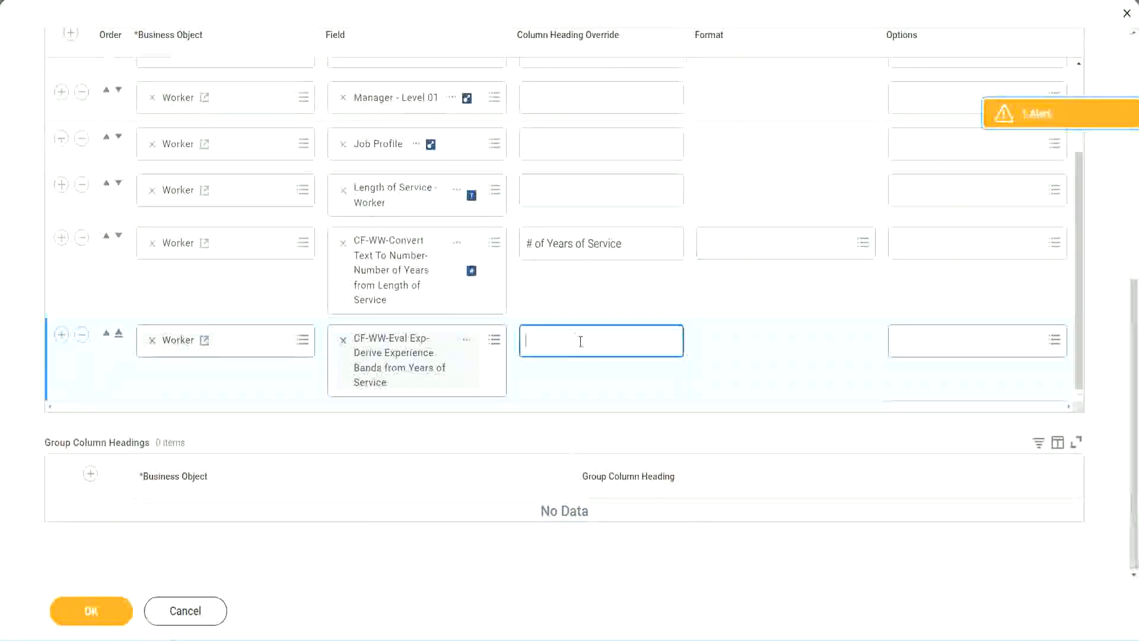
pyautogui.write('Experience B')
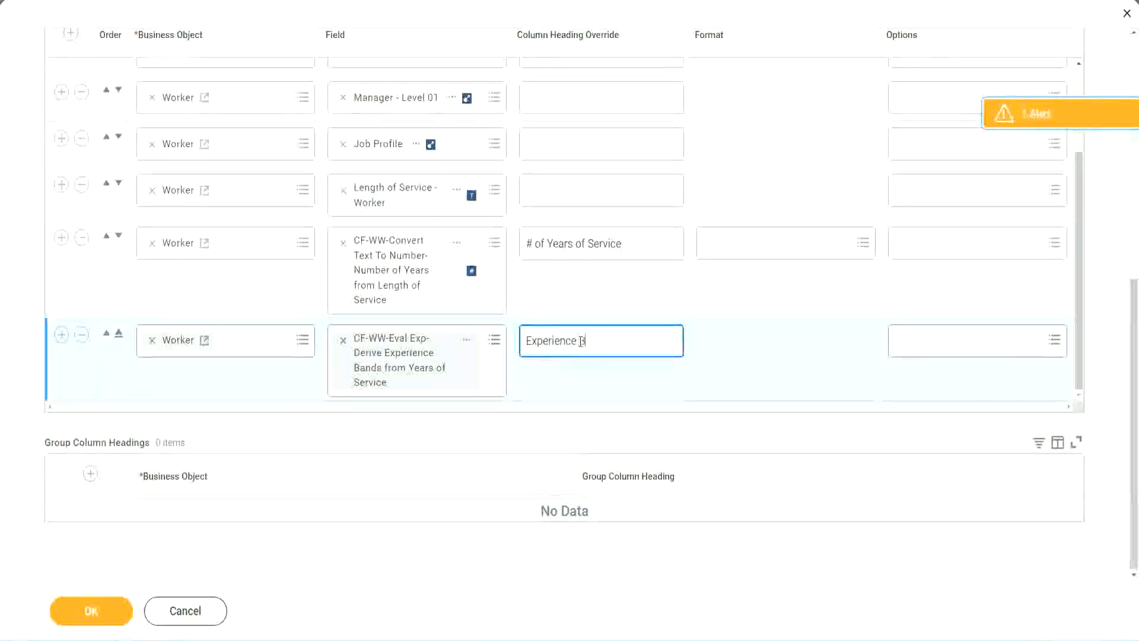
pyautogui.write('ands')
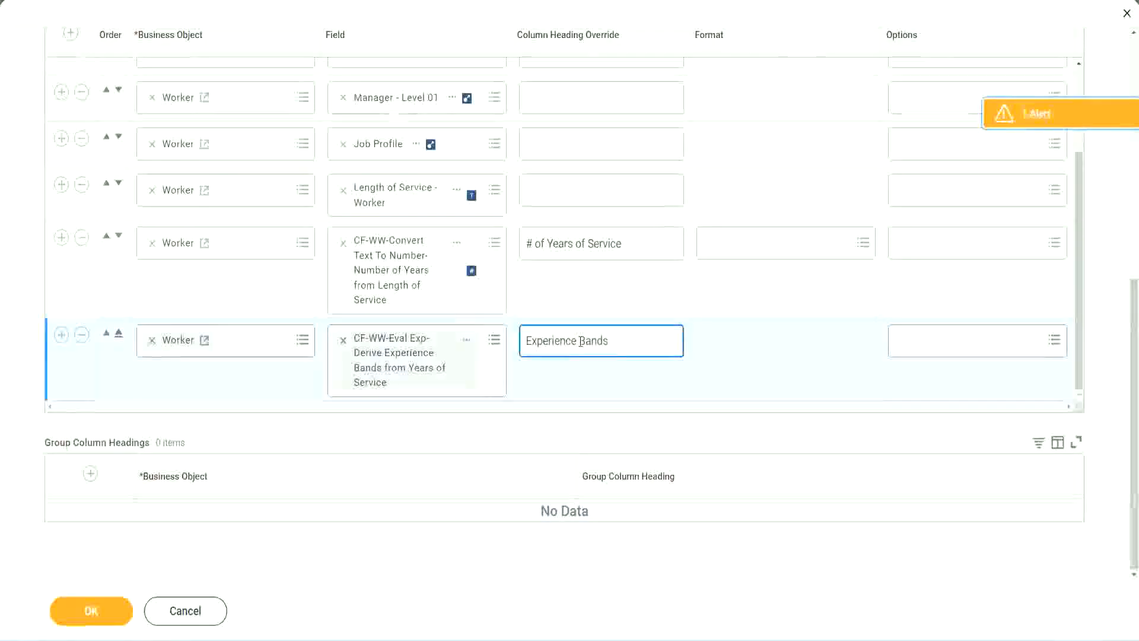
pyautogui.click(108, 611)
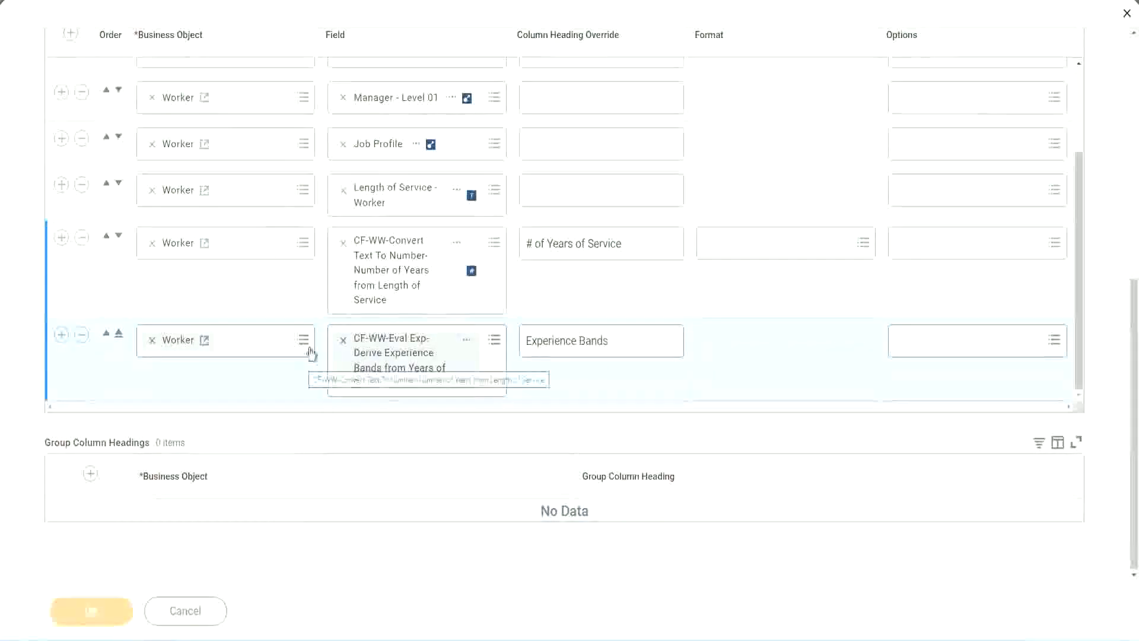
# - Run the WW Employee Details report with the worker type, employee type and contingent worker type prompts left blank
pyautogui.scroll(-5, 329, 422)
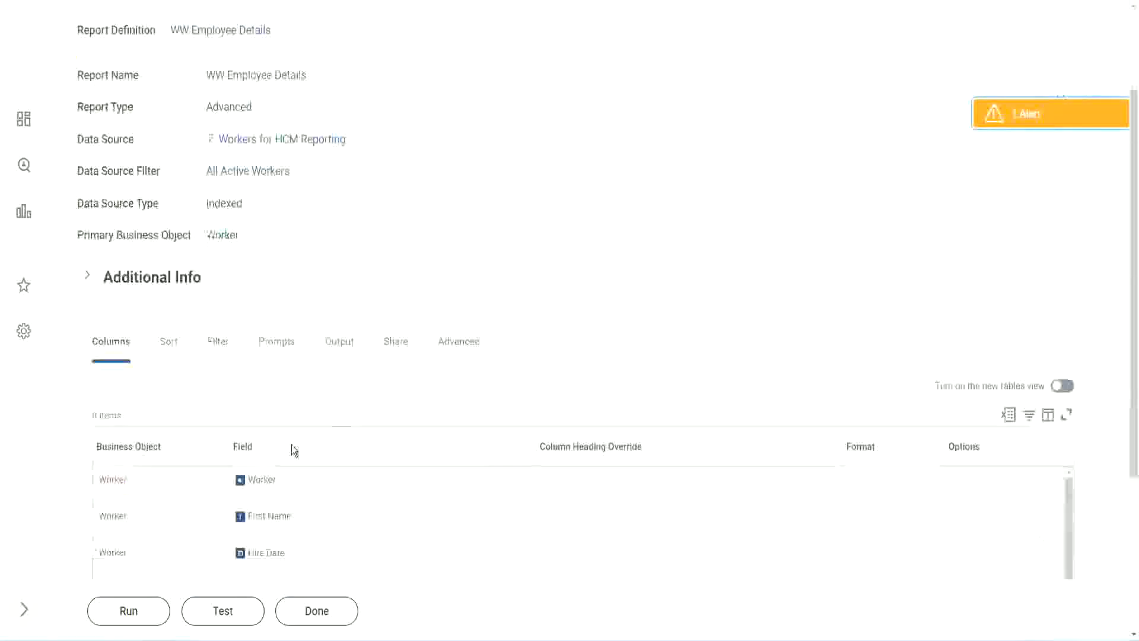
pyautogui.click(134, 620)
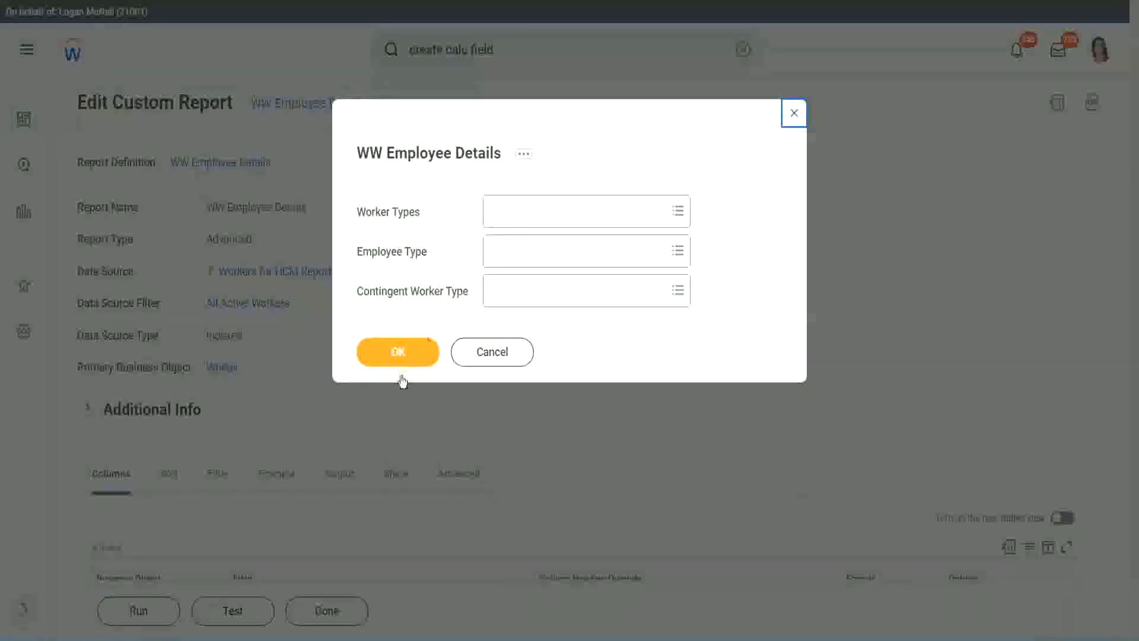
pyautogui.click(418, 347)
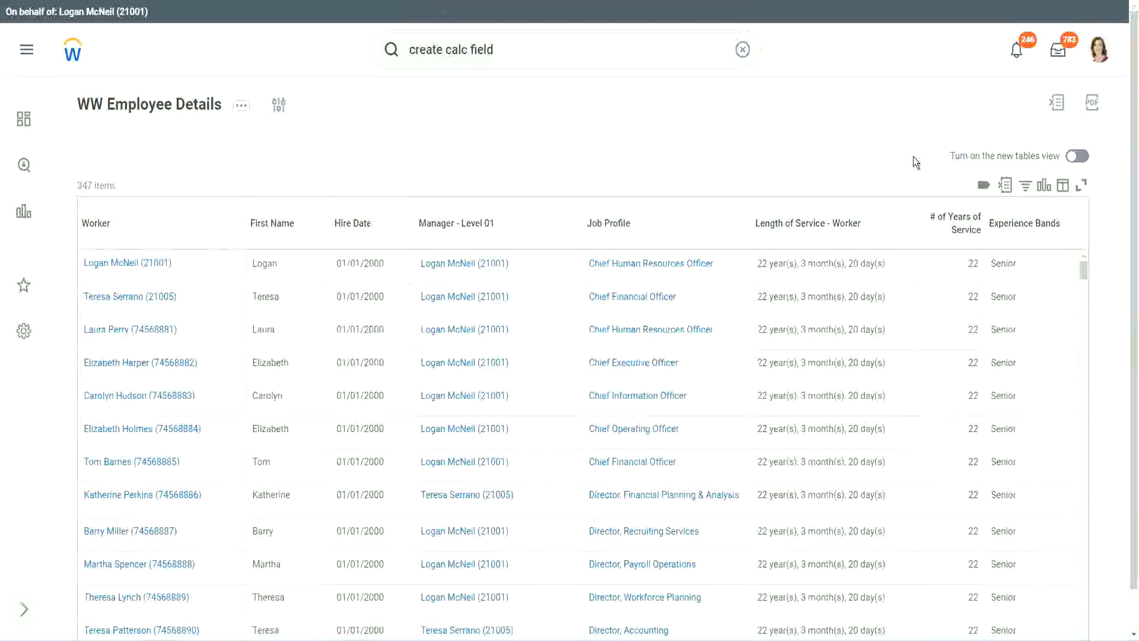
# - Compare the first worker's years of service and experience band with the 16 - 30 years range in the Notepad++ notes
pyautogui.scroll(-1, 914, 159)
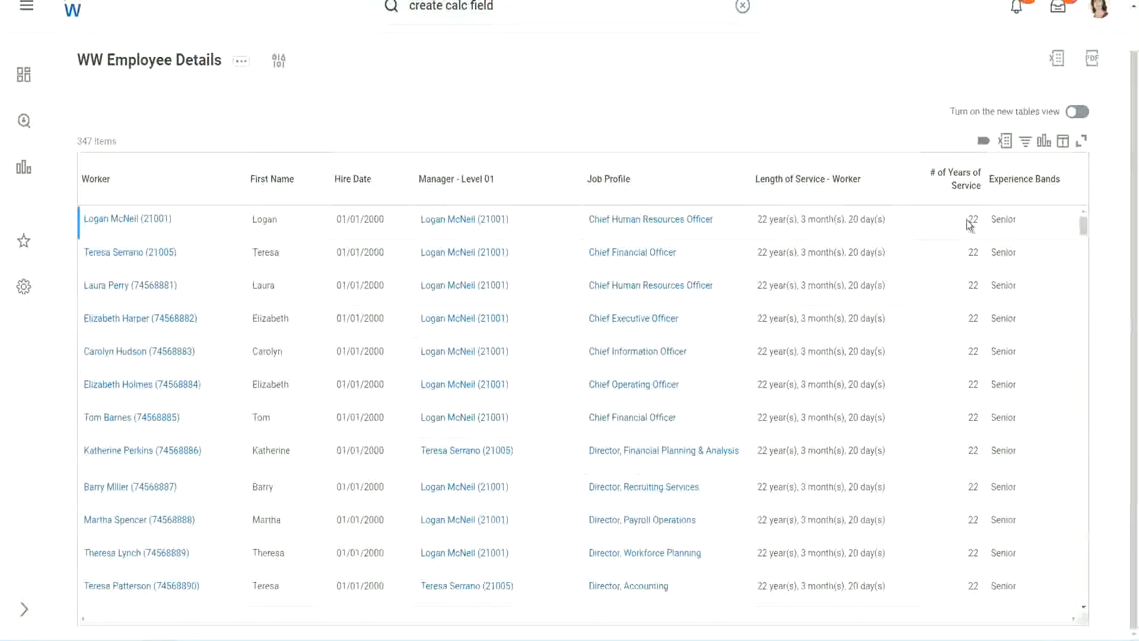
pyautogui.moveTo(971, 223); pyautogui.dragTo(980, 220)
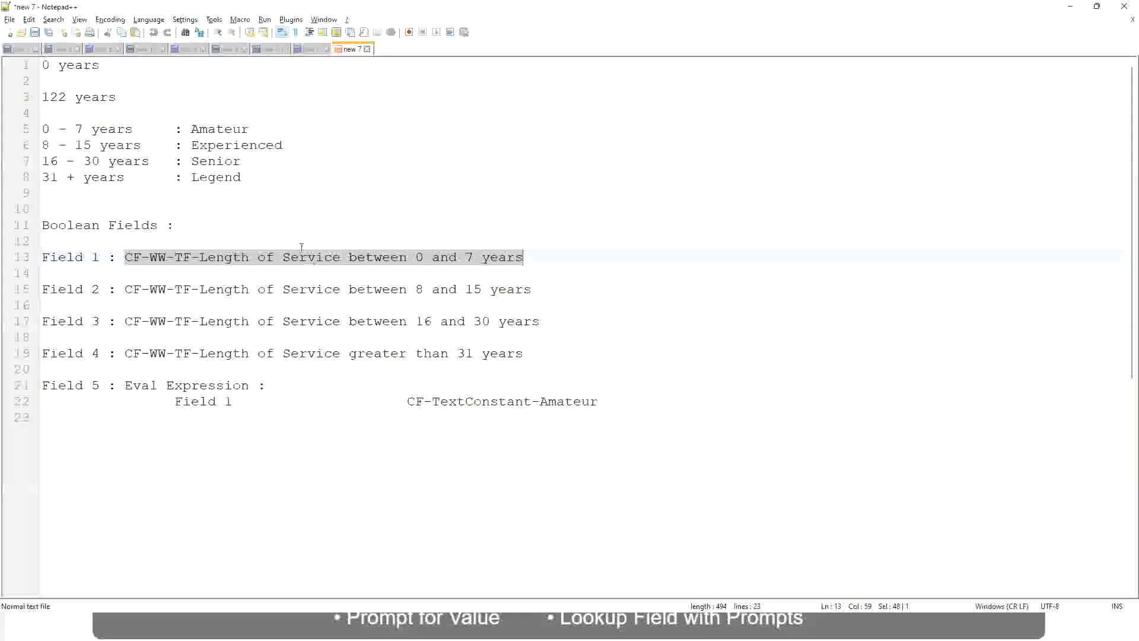
pyautogui.click(212, 208)
pyautogui.click(197, 160)
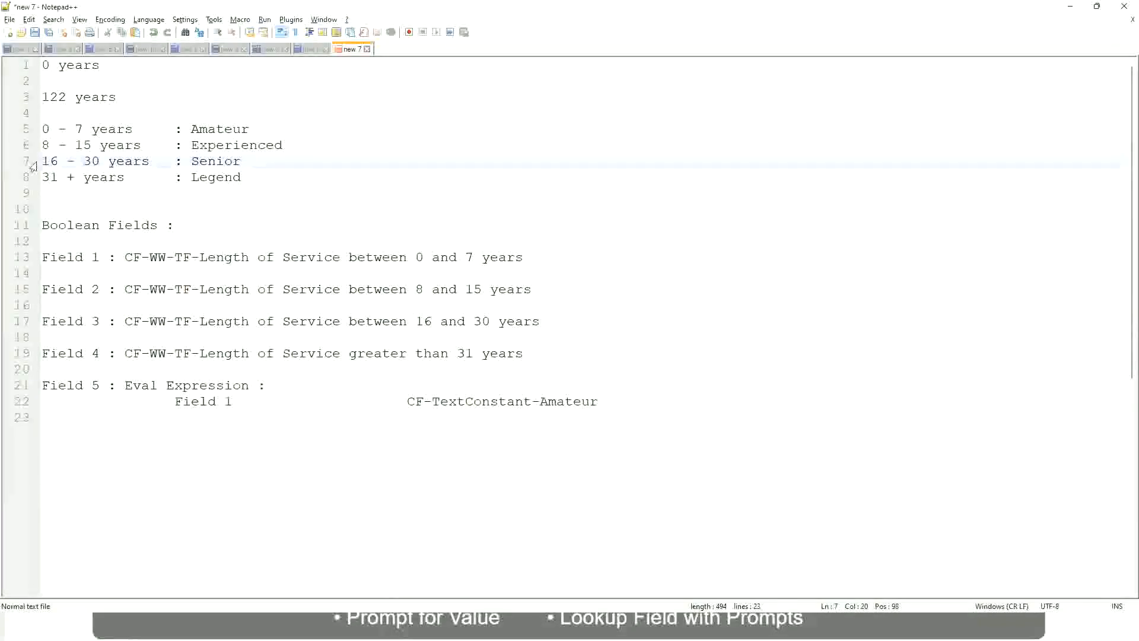
pyautogui.moveTo(42, 160); pyautogui.dragTo(108, 162)
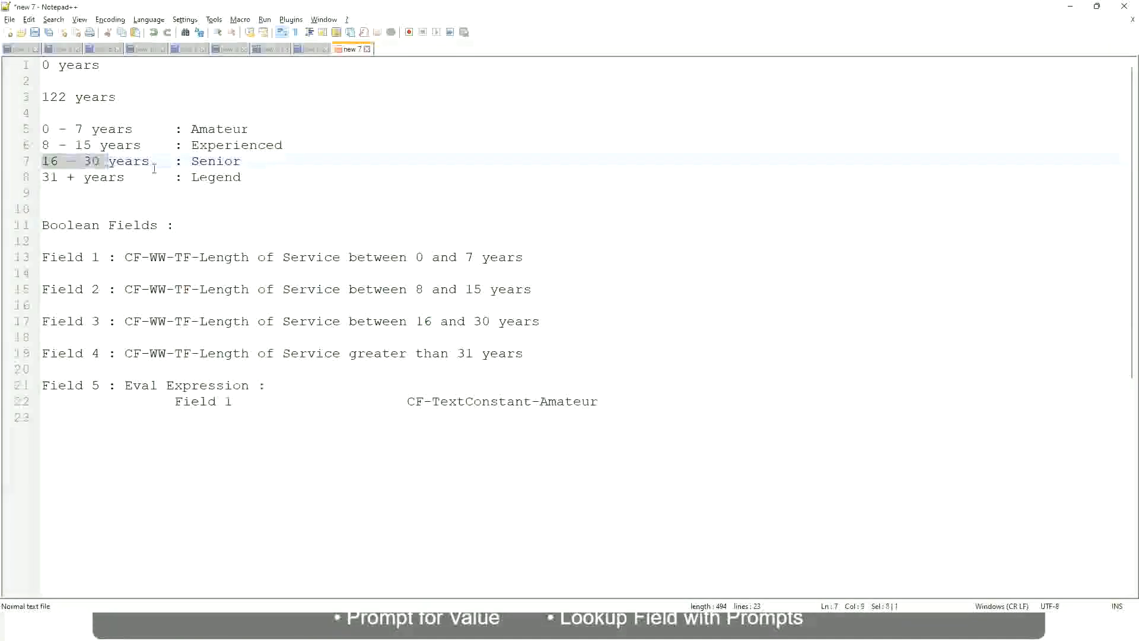
pyautogui.doubleClick(209, 161)
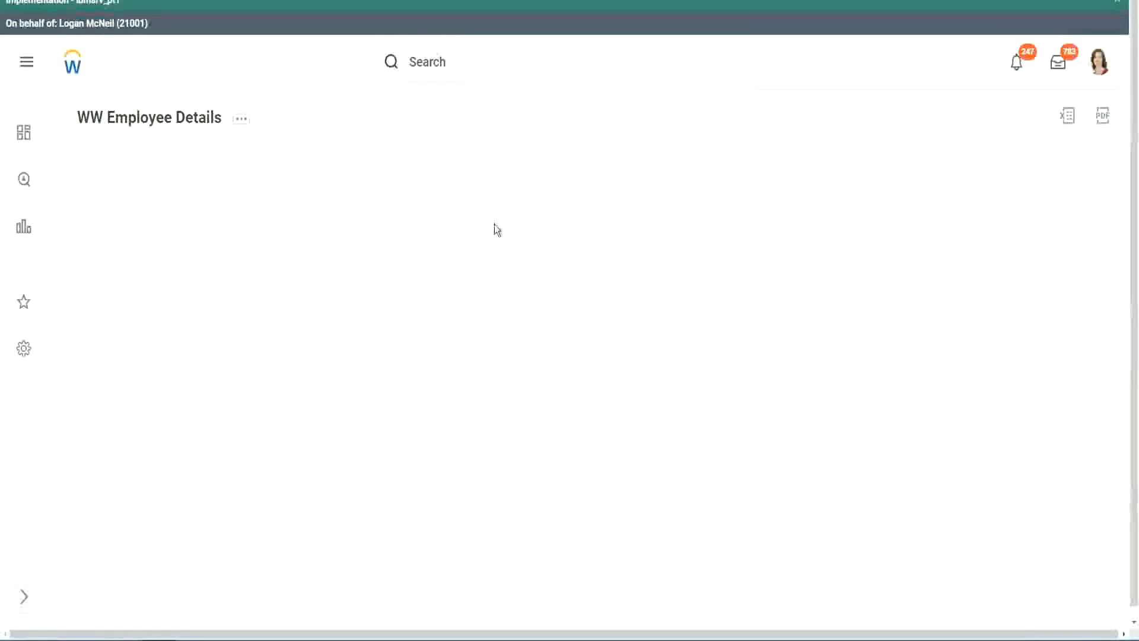
# - Switch back to the Workday report and examine the Experience Bands values against # of Years of Service down the rows
pyautogui.scroll(-3, 980, 360)
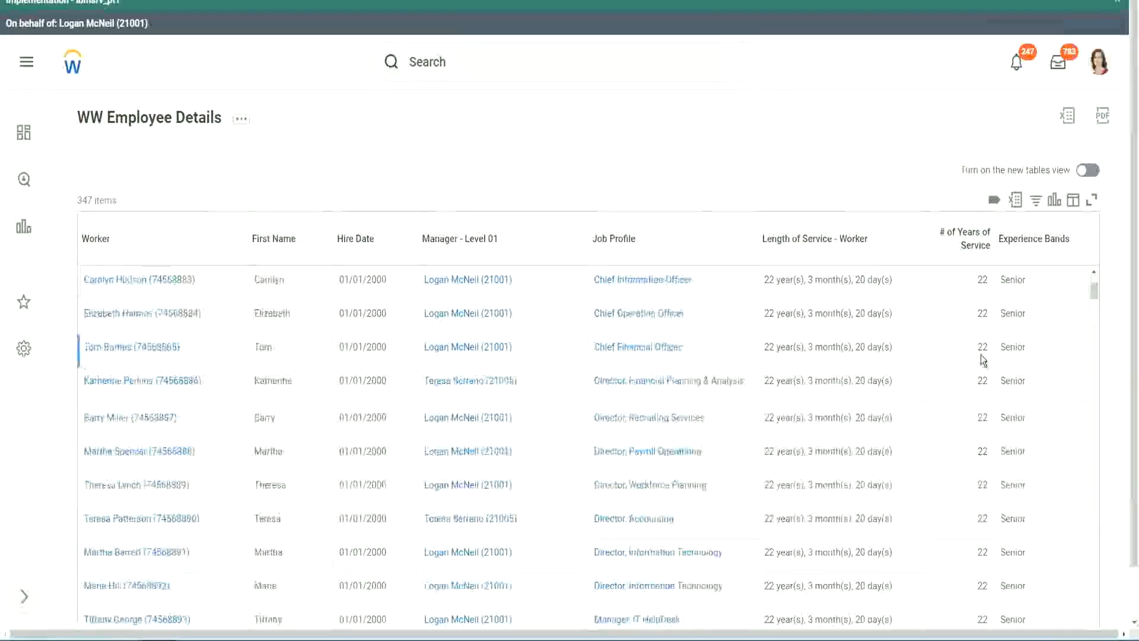
pyautogui.scroll(-8, 985, 360)
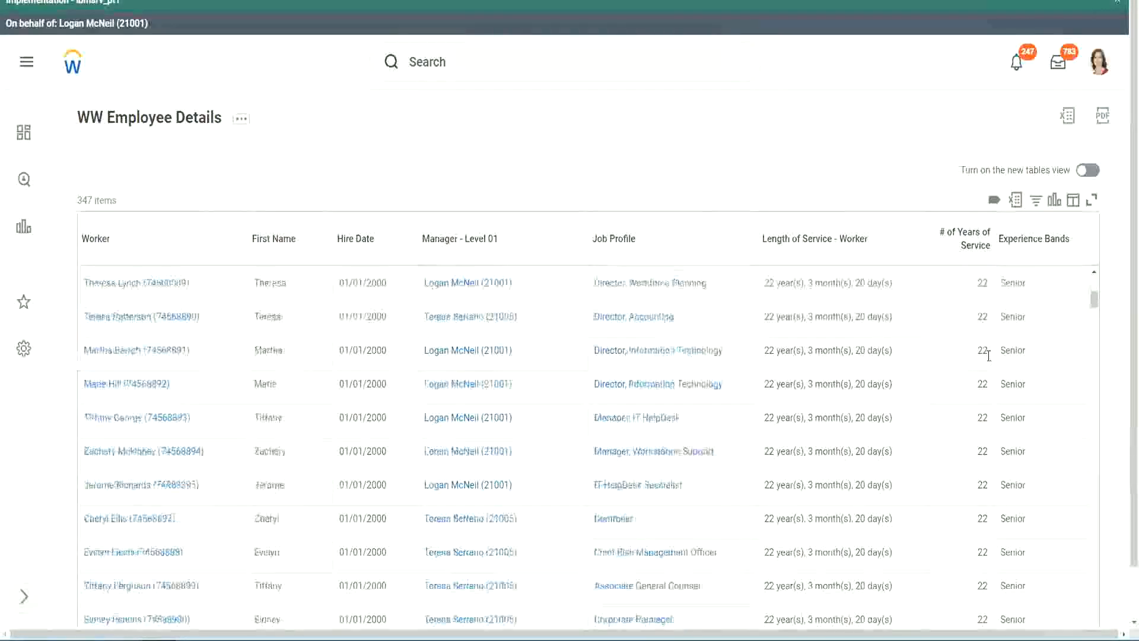
pyautogui.scroll(-8, 992, 392)
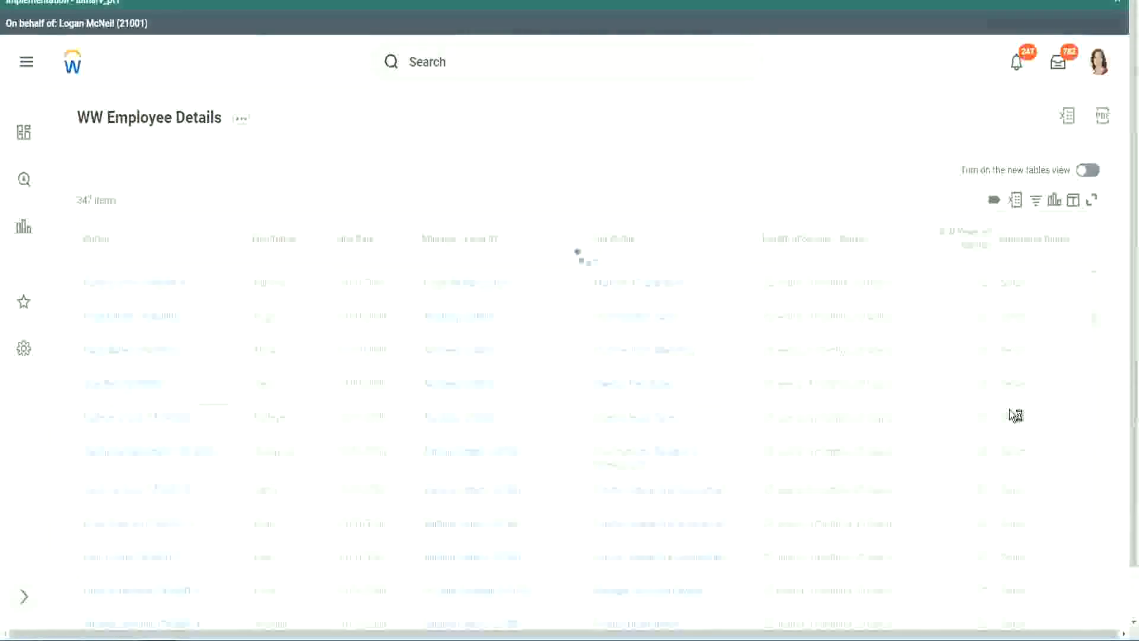
pyautogui.scroll(-1, 1009, 409)
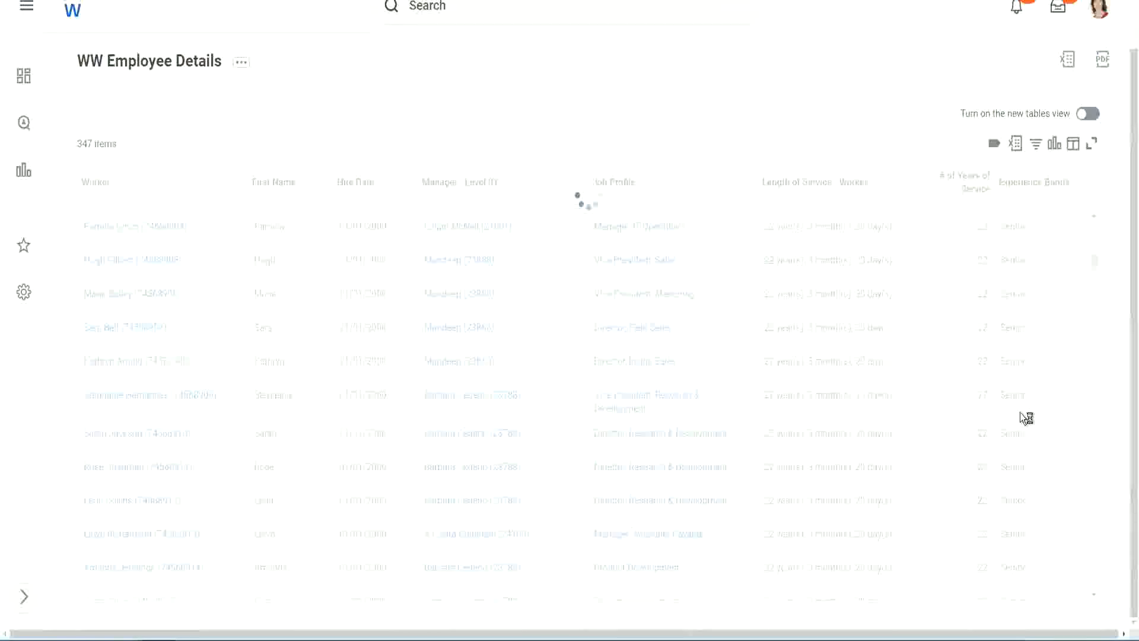
pyautogui.scroll(-4, 1055, 334)
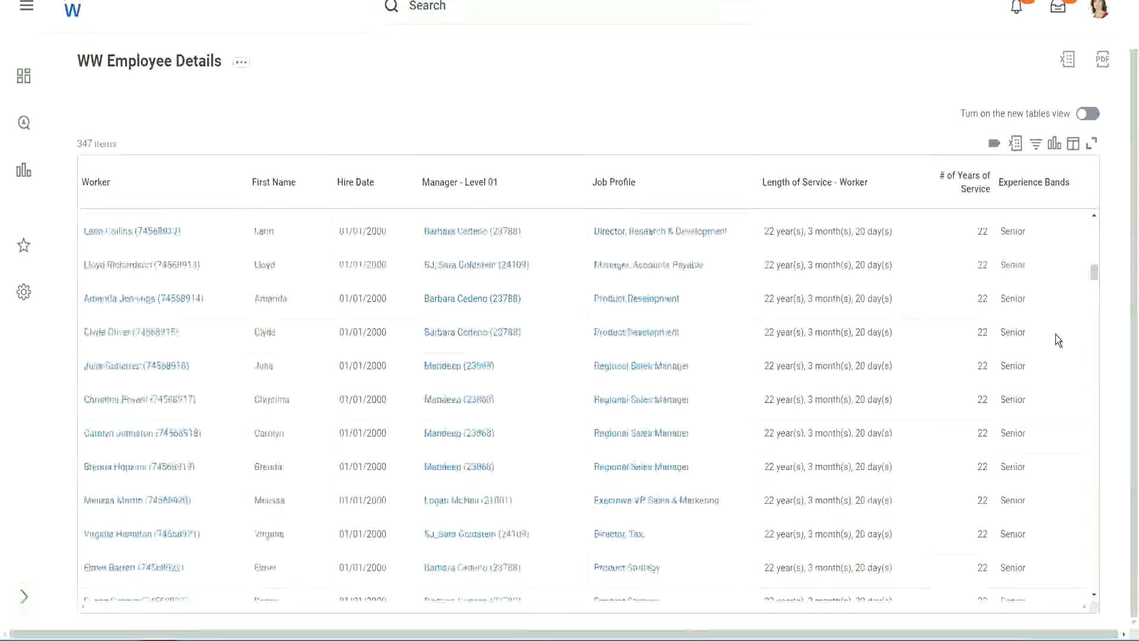
pyautogui.scroll(-3, 1055, 334)
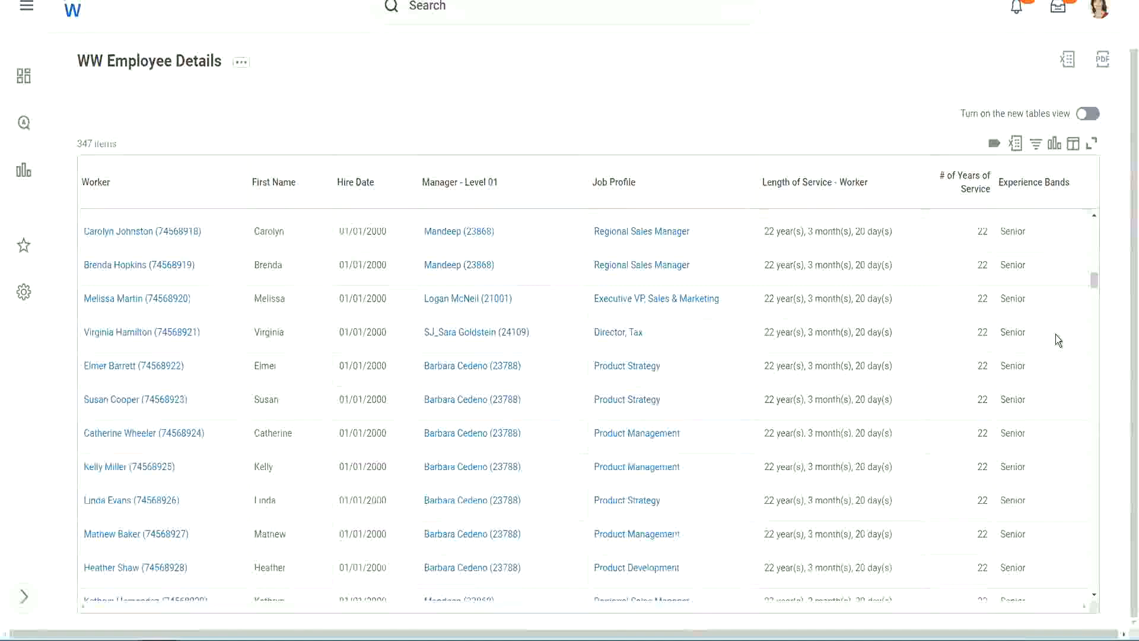
pyautogui.scroll(-6, 1055, 333)
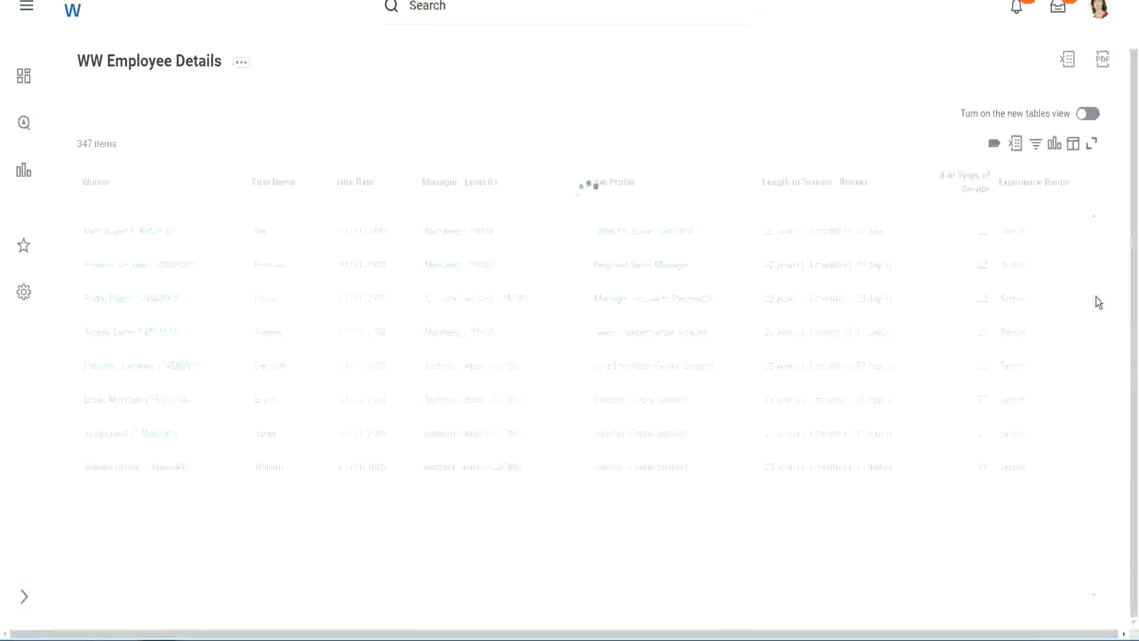
# - Filter the report's Experience Bands column for values containing Amateur
pyautogui.click(1041, 194)
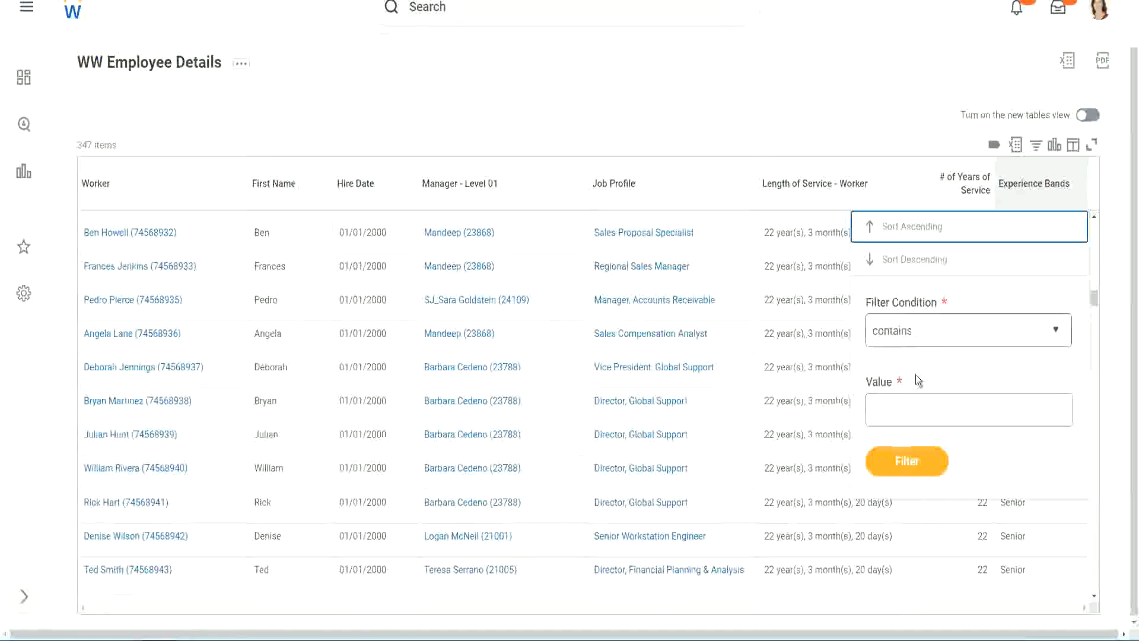
pyautogui.click(903, 397)
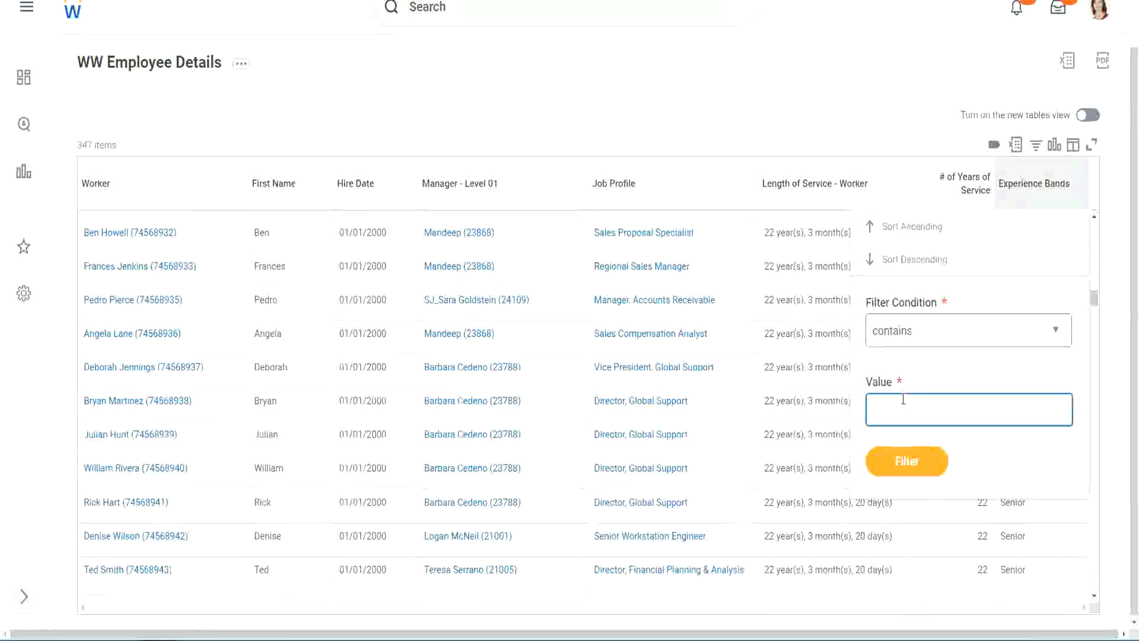
pyautogui.write('Amate')
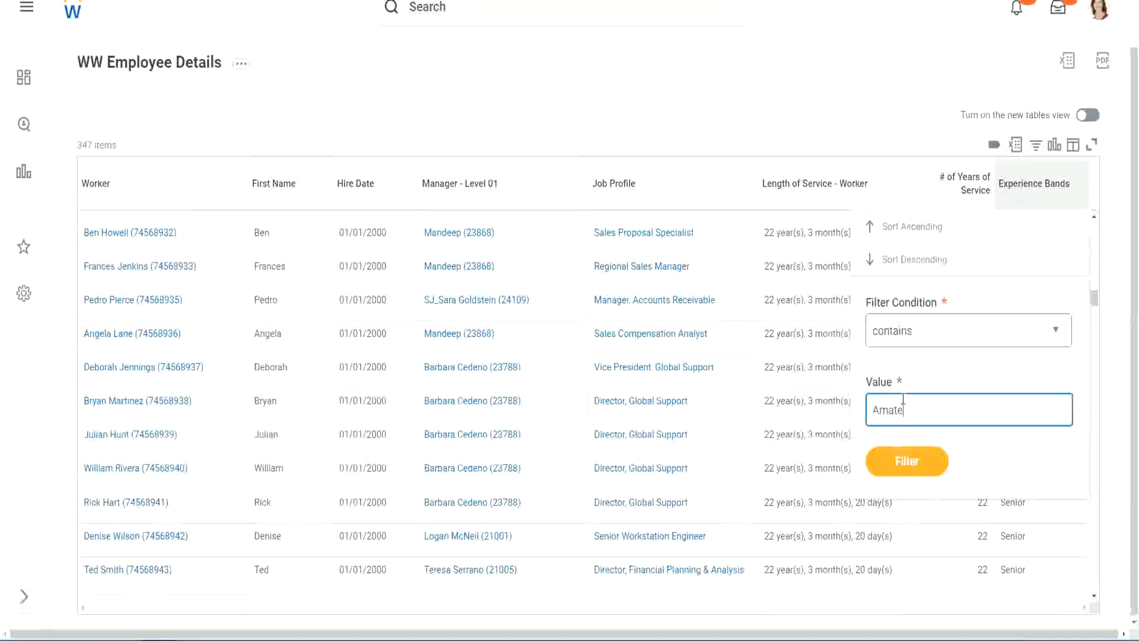
pyautogui.write('ur')
pyautogui.click(896, 461)
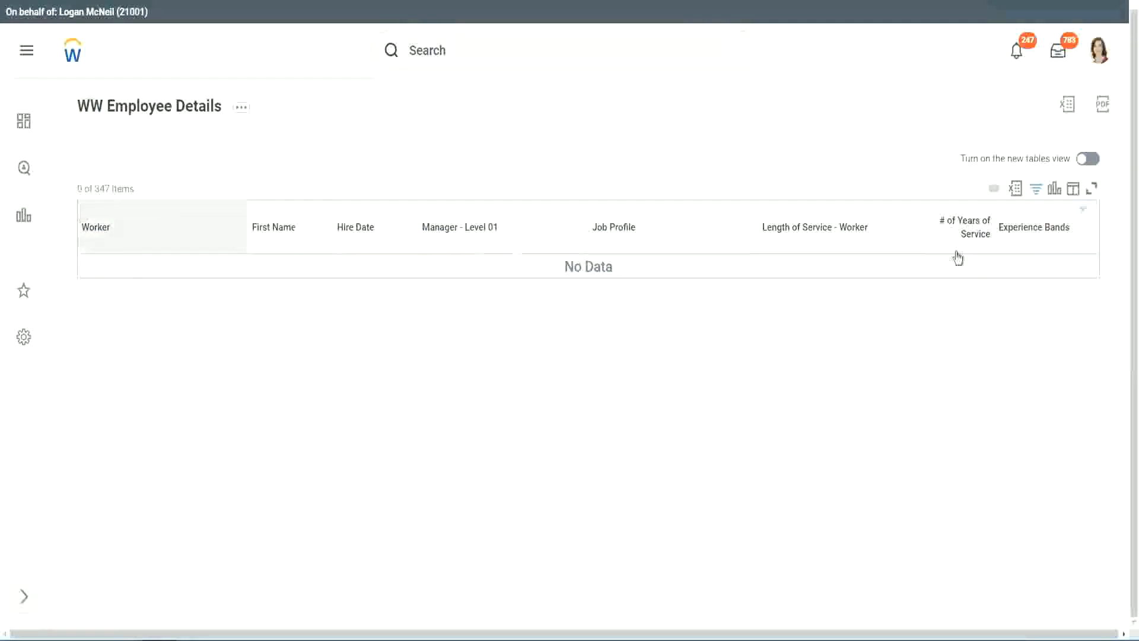
# - Change the Experience Bands column filter value to Legend and apply it
pyautogui.click(1027, 226)
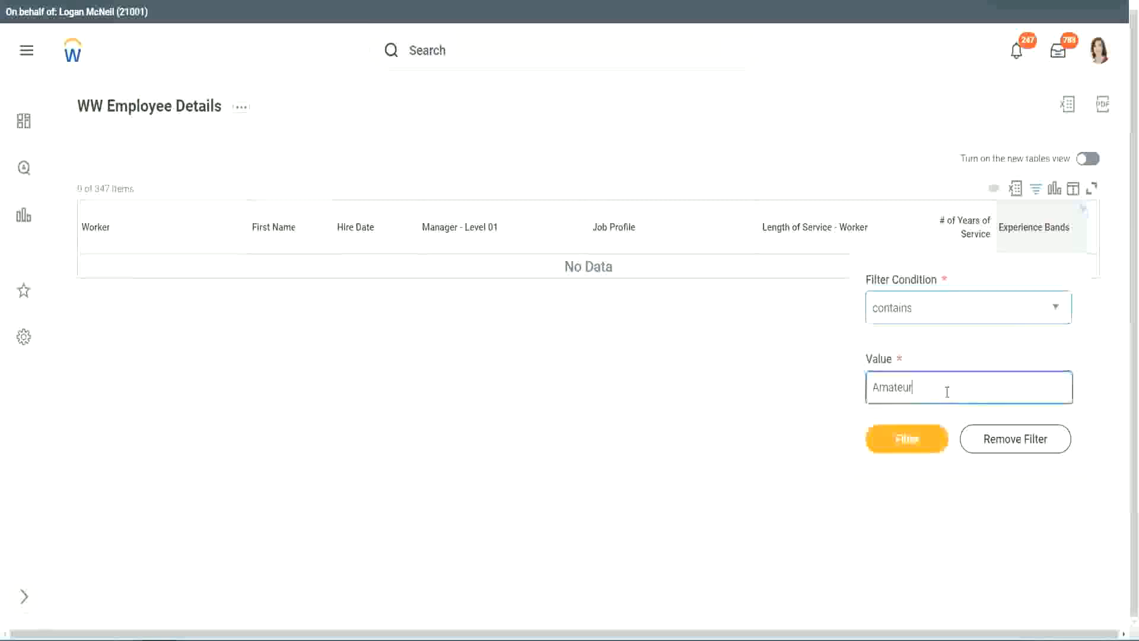
pyautogui.hotkey('ctrl', 'a')
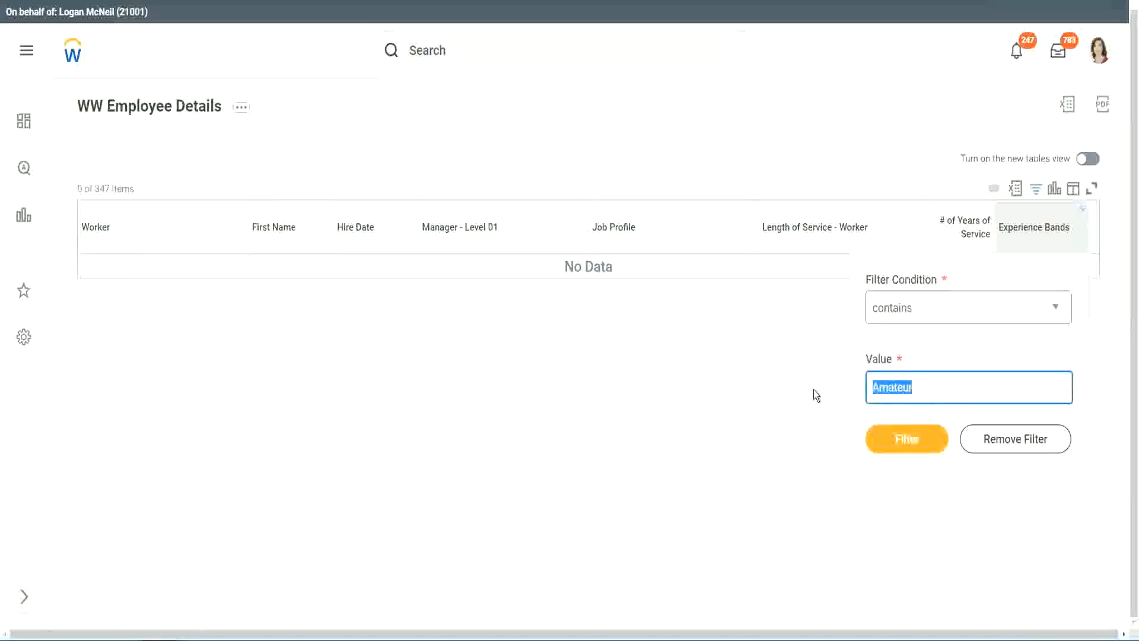
pyautogui.press('Return')
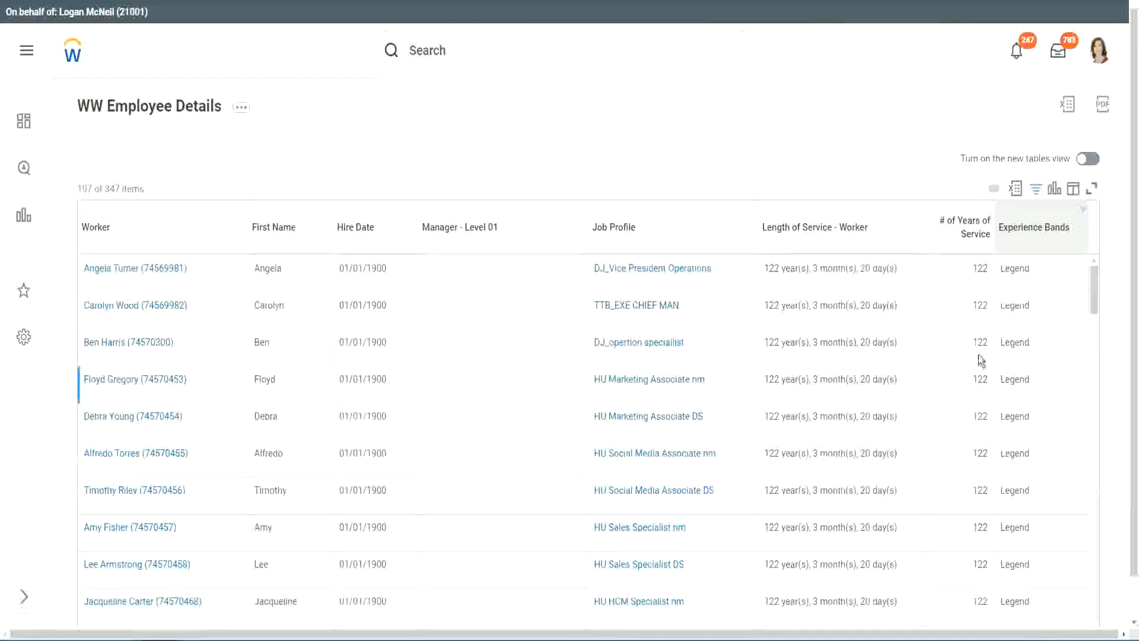
# - Examine the filtered Legend workers' hire dates and years of service through to the last row
pyautogui.scroll(-15, 978, 355)
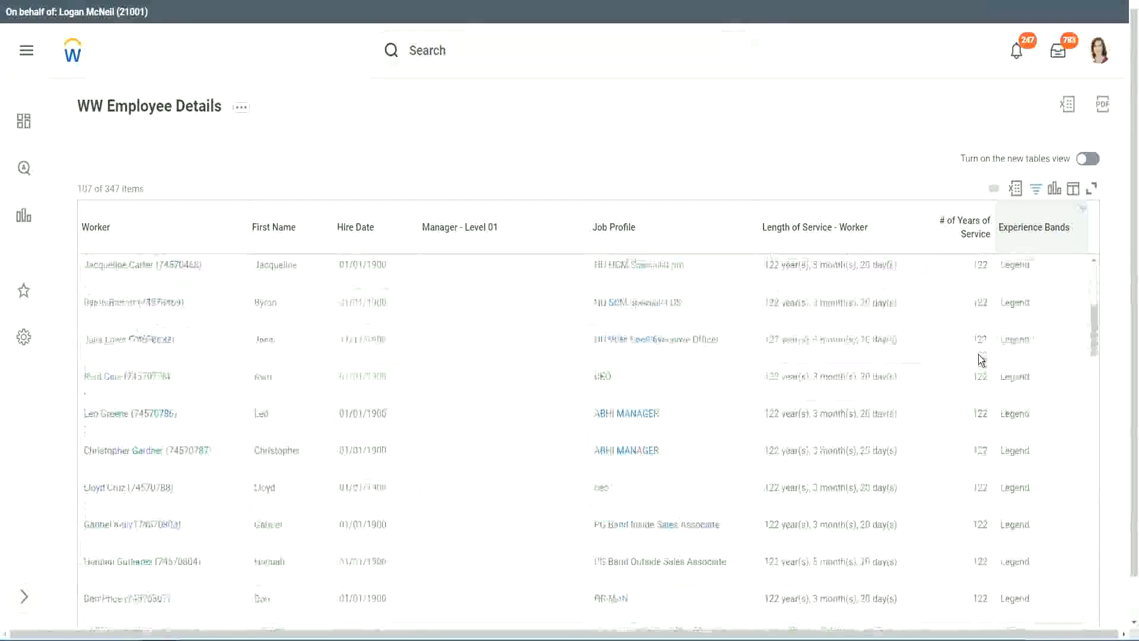
pyautogui.scroll(-5, 978, 354)
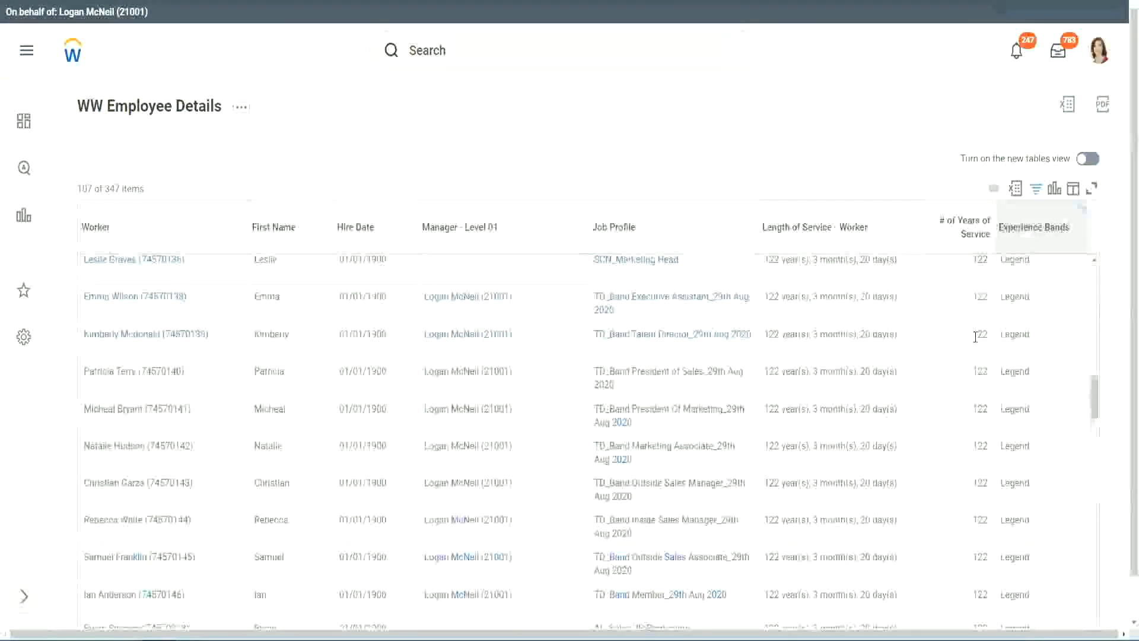
pyautogui.scroll(-10, 979, 338)
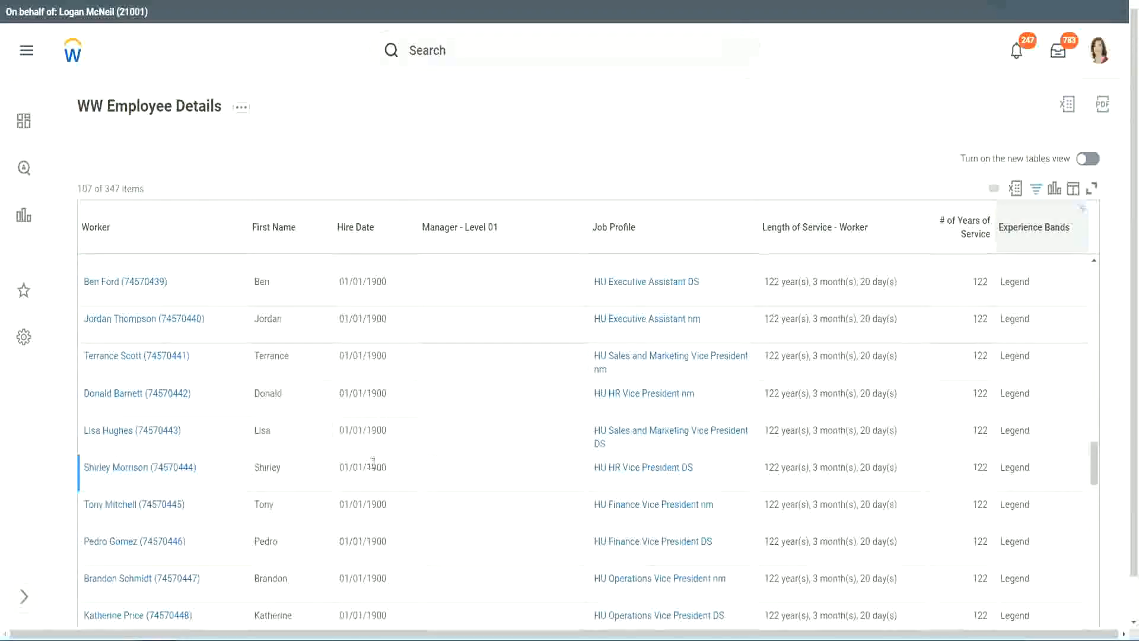
pyautogui.moveTo(366, 468); pyautogui.dragTo(387, 468)
pyautogui.scroll(-5, 966, 441)
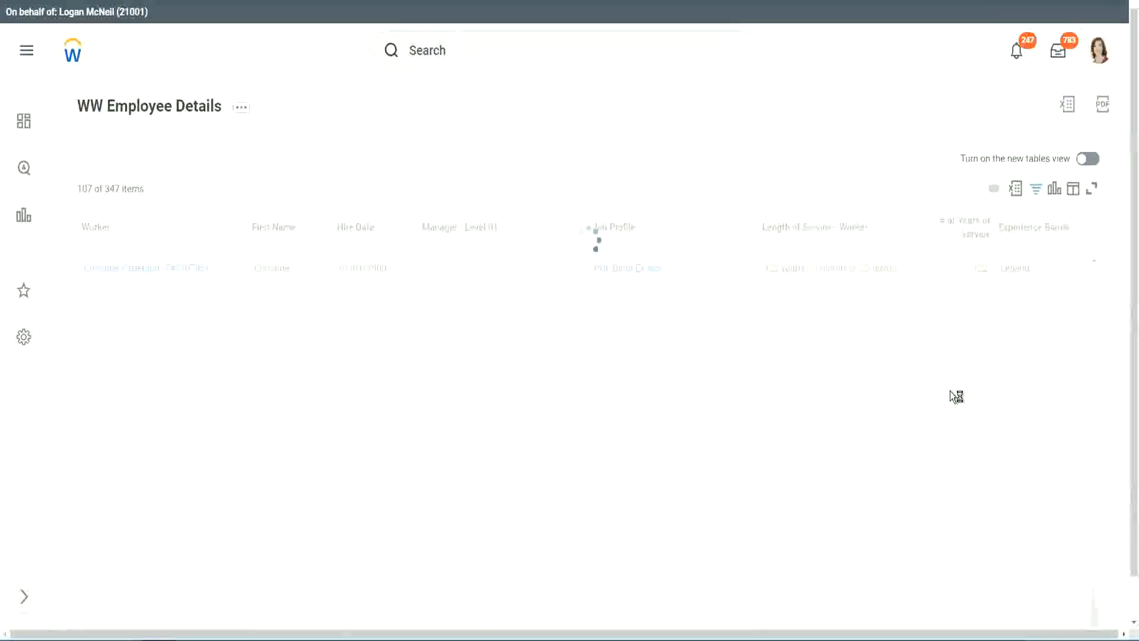
pyautogui.scroll(-5, 949, 390)
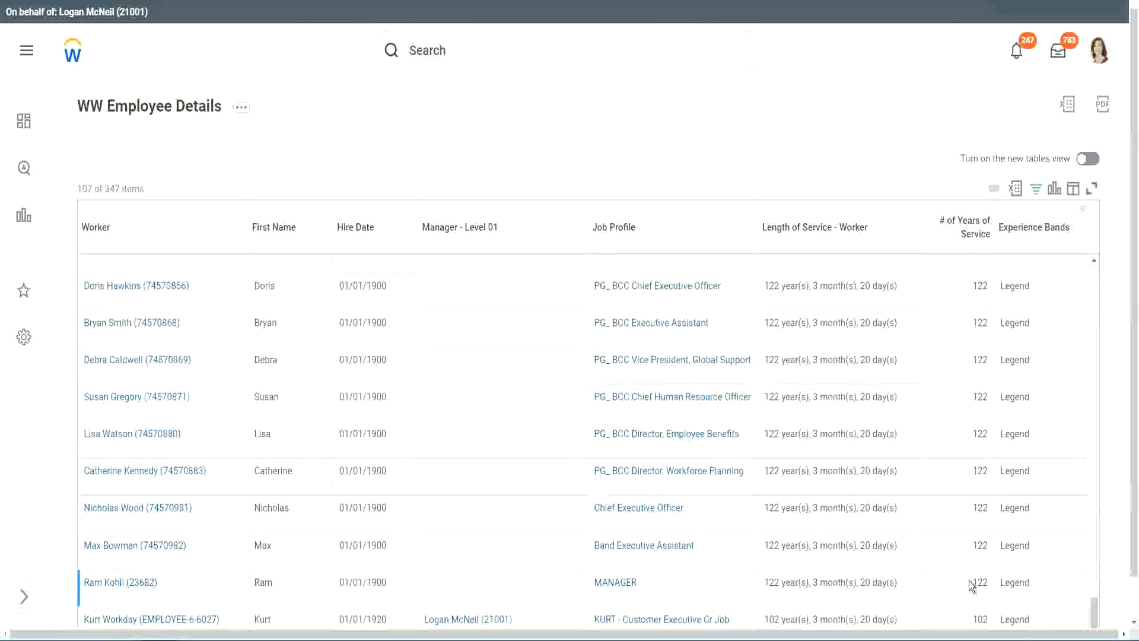
pyautogui.doubleClick(980, 618)
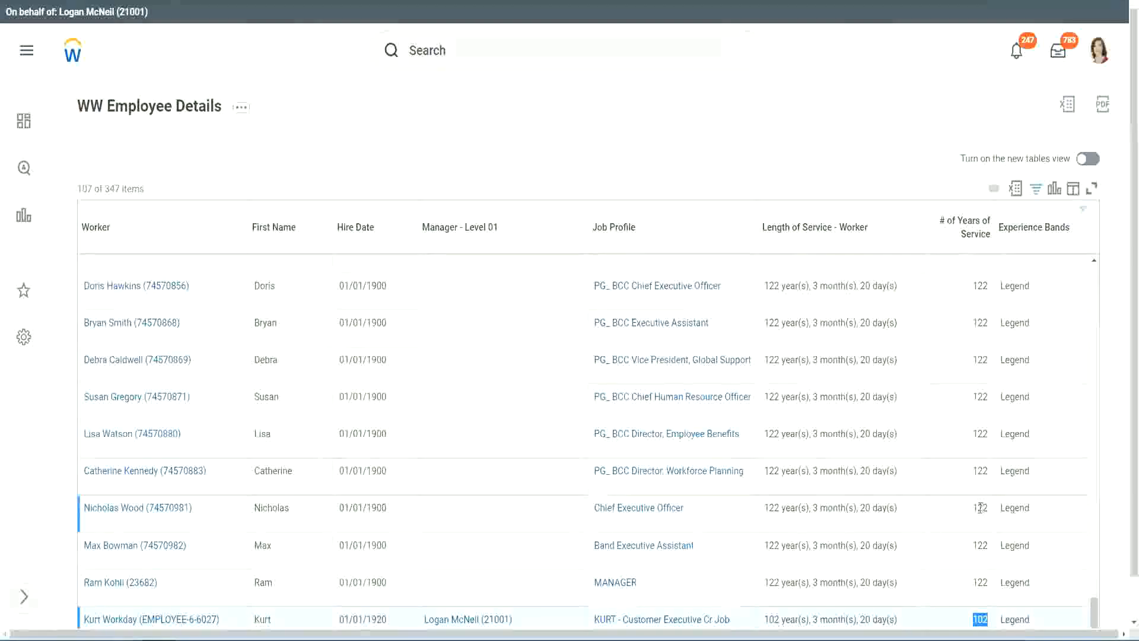
# - Change the Experience Bands column filter value to Experienced and apply it
pyautogui.moveTo(980, 507); pyautogui.dragTo(988, 507)
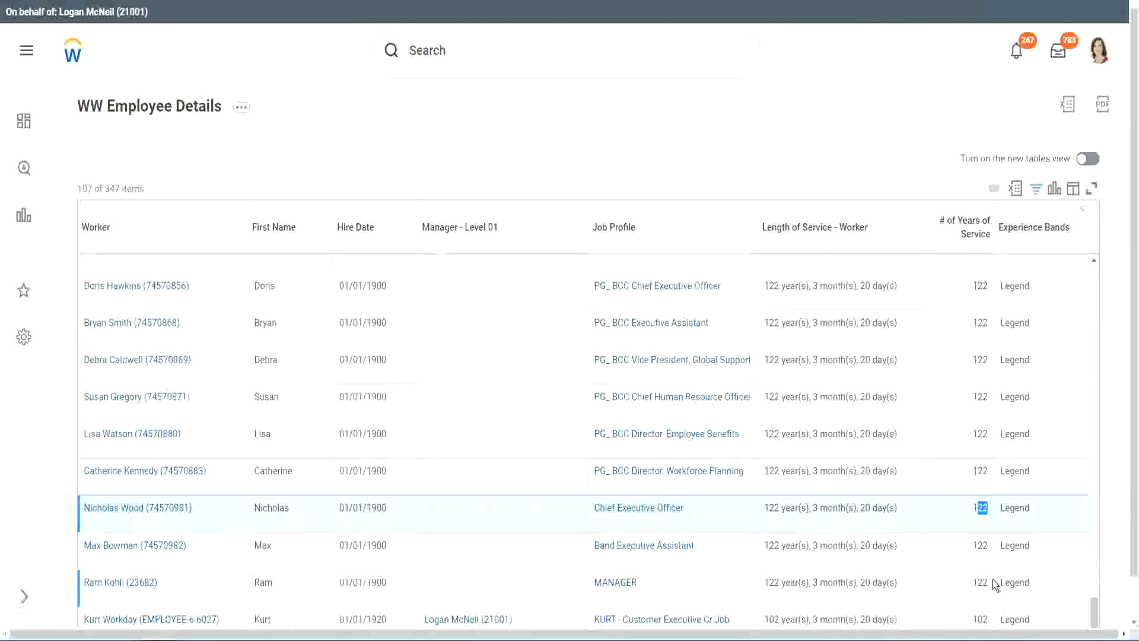
pyautogui.click(957, 472)
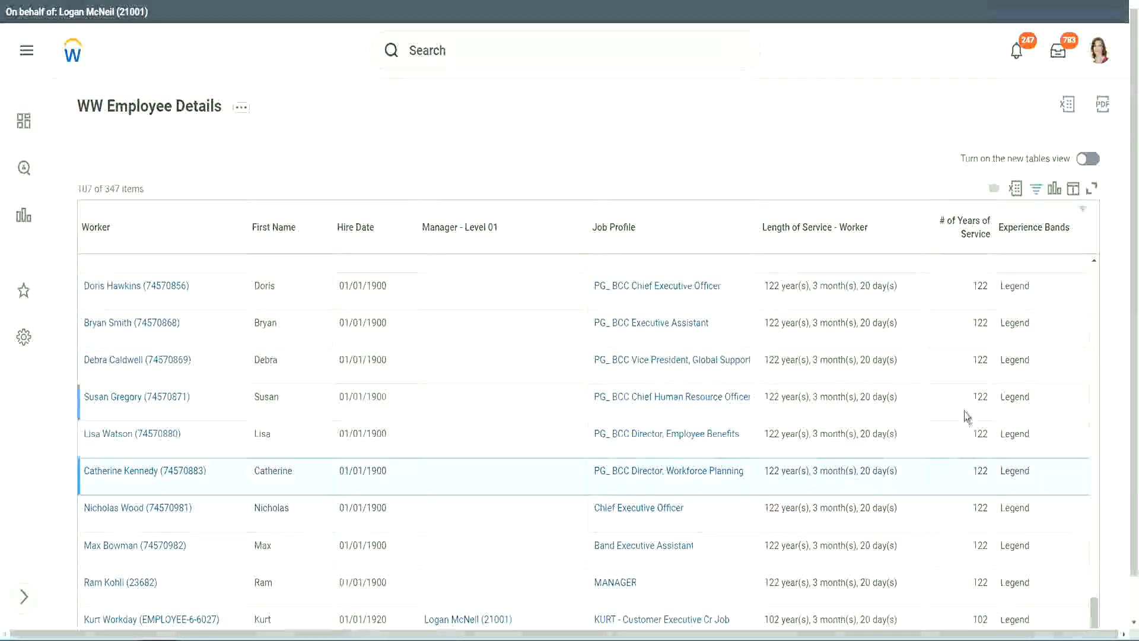
pyautogui.click(1041, 236)
pyautogui.click(933, 454)
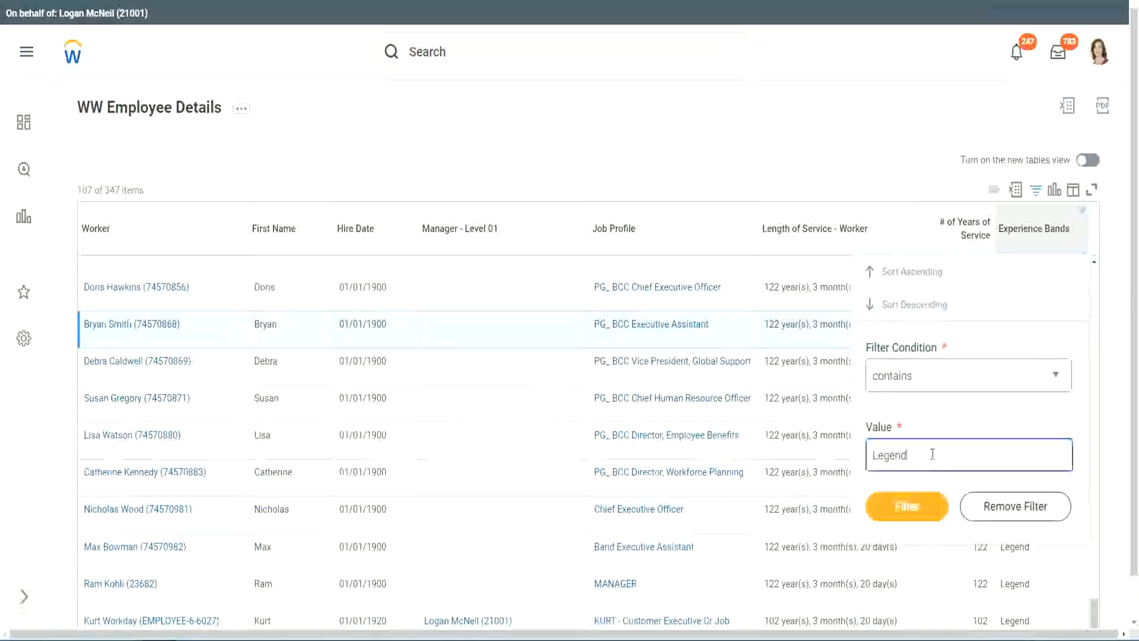
pyautogui.doubleClick(932, 453)
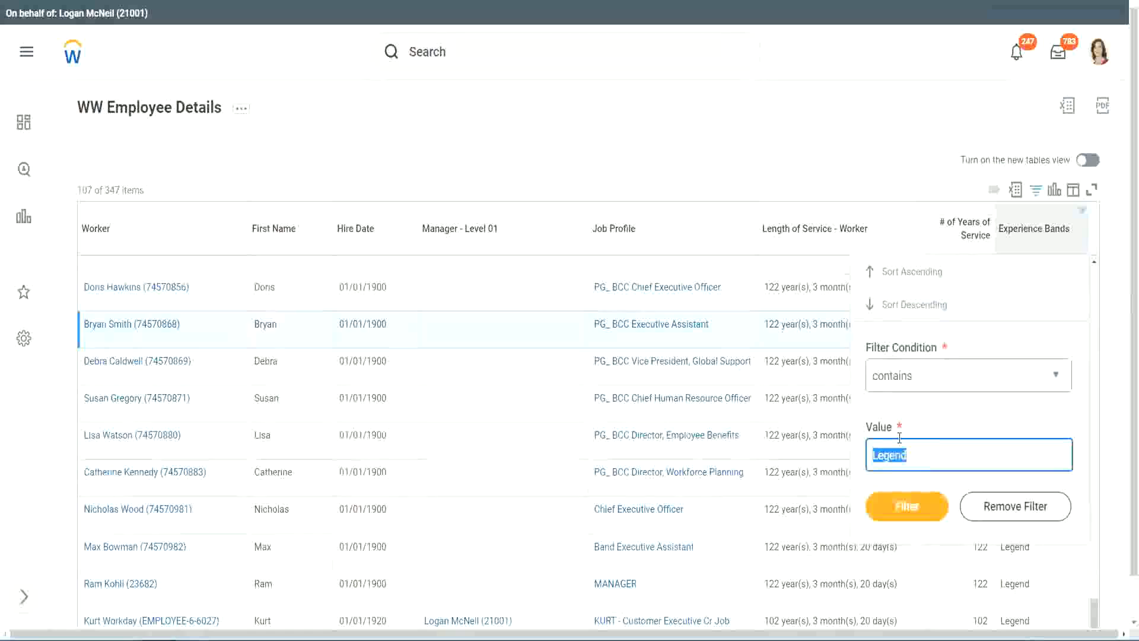
pyautogui.write('Ex')
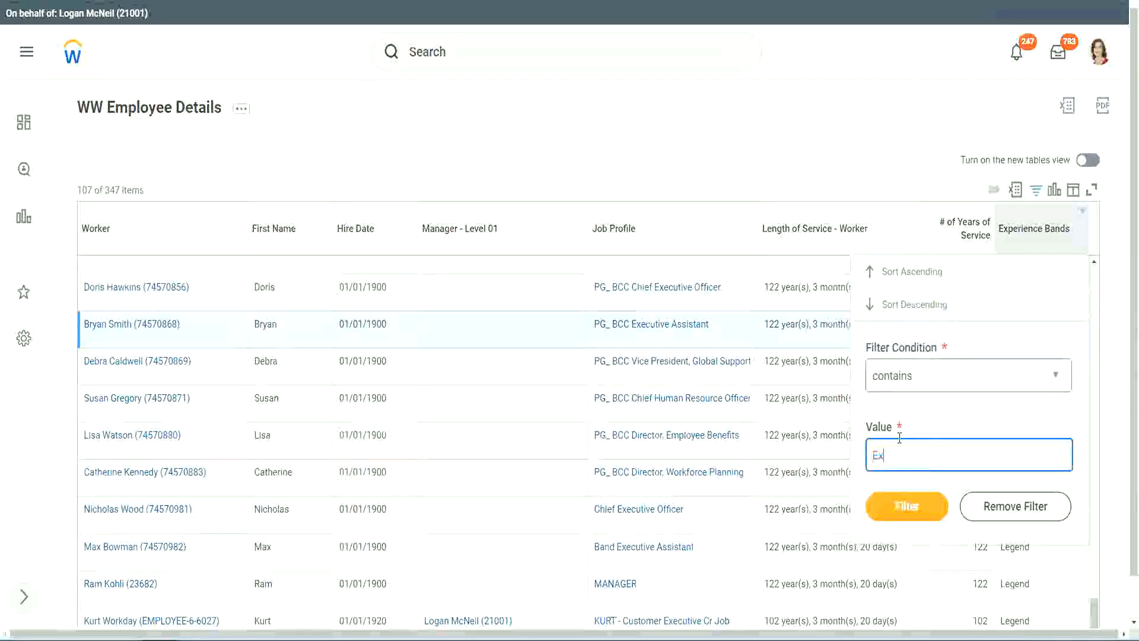
pyautogui.write('per')
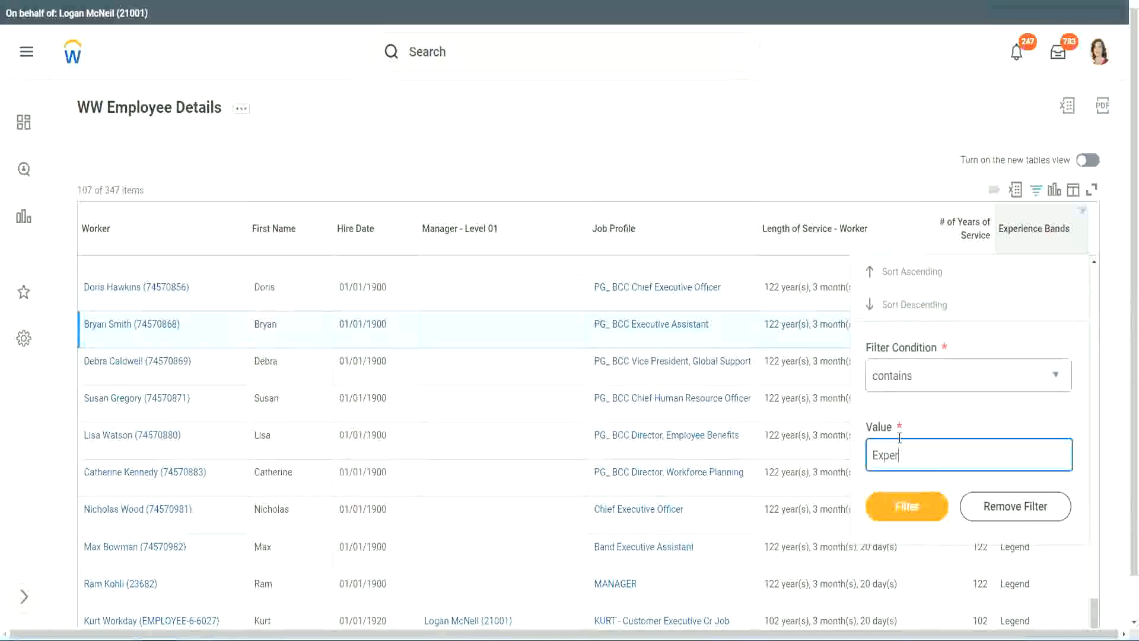
pyautogui.write('ienced')
pyautogui.click(906, 509)
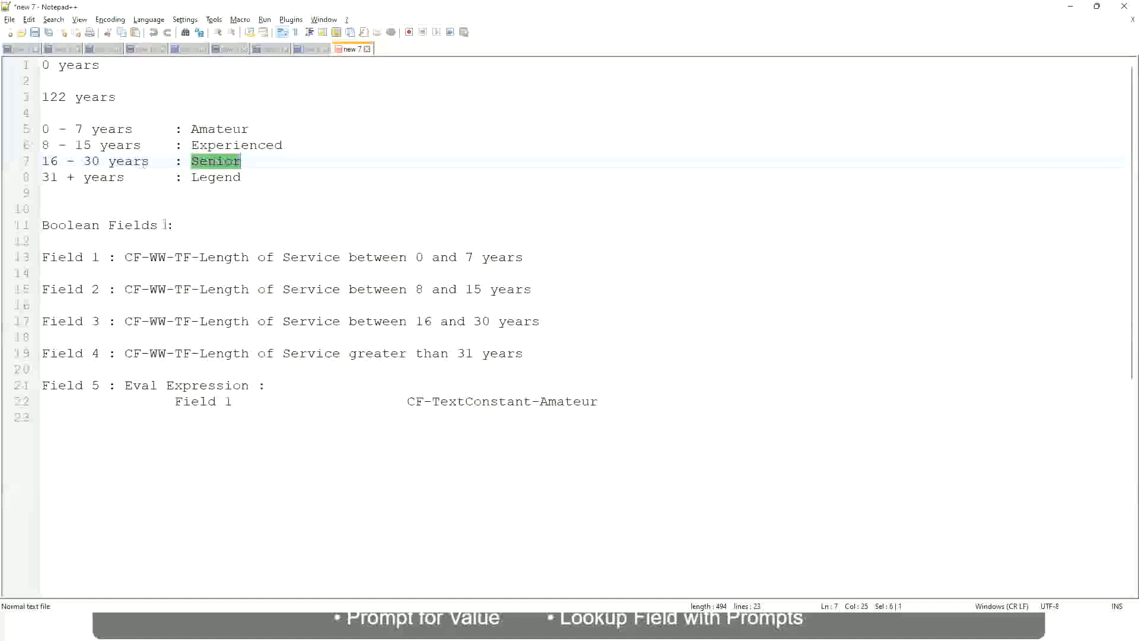
# - Check the Experienced band's year range in the Notepad++ notes and compare it with # of Years of Service down the filtered Workday rows
pyautogui.moveTo(52, 146); pyautogui.dragTo(86, 147)
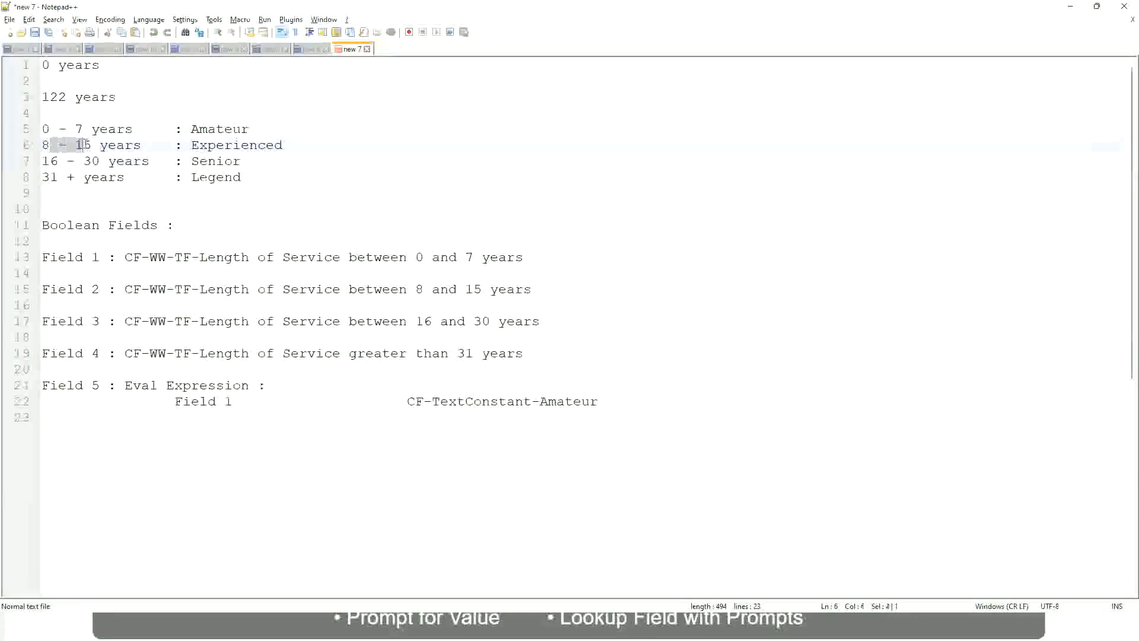
pyautogui.click(92, 146)
pyautogui.click(132, 147)
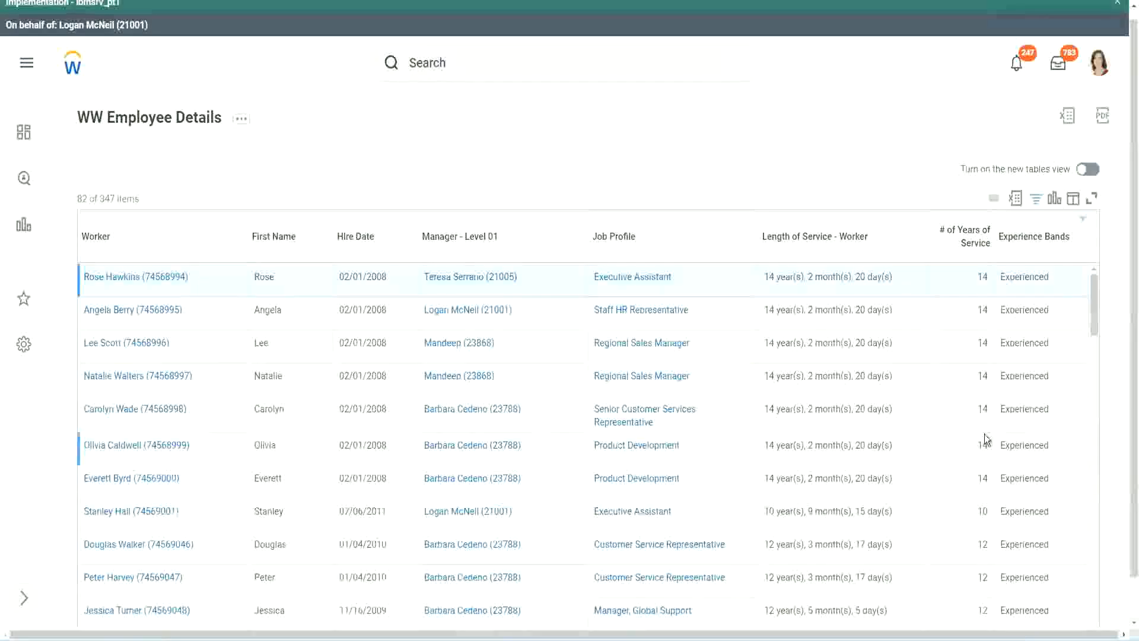
pyautogui.scroll(-4, 987, 439)
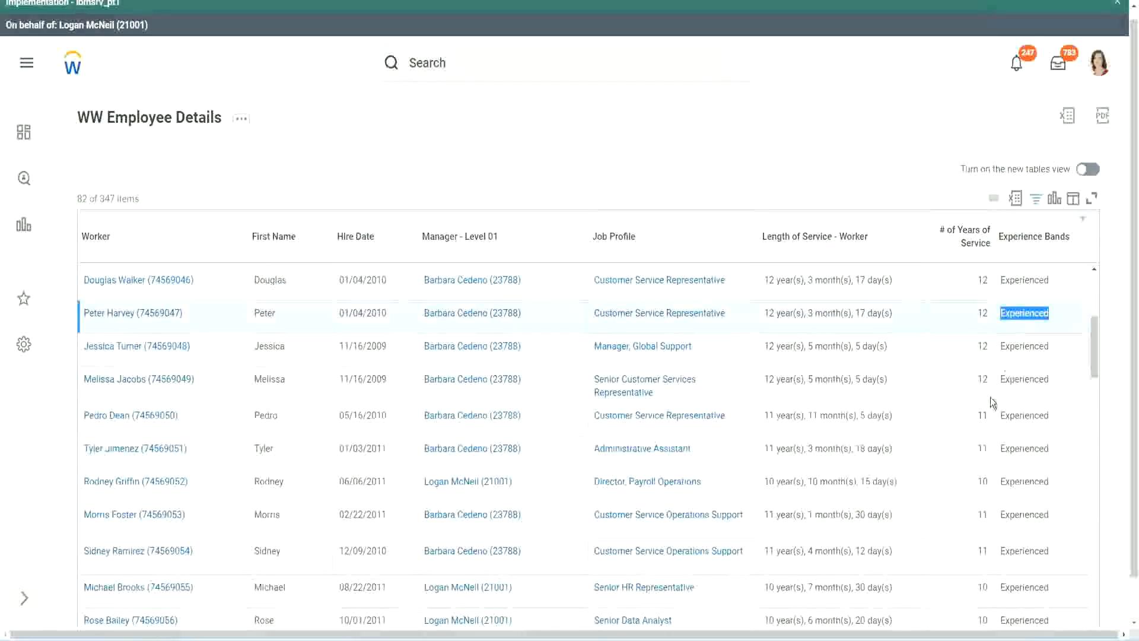
pyautogui.scroll(-2, 988, 419)
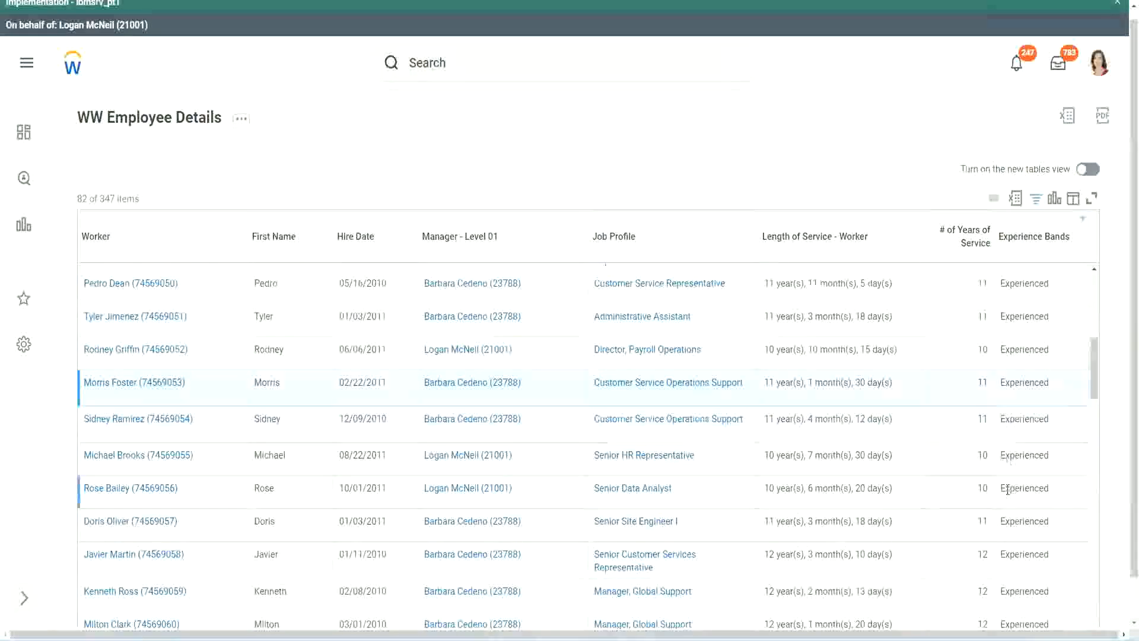
pyautogui.scroll(-5, 1008, 489)
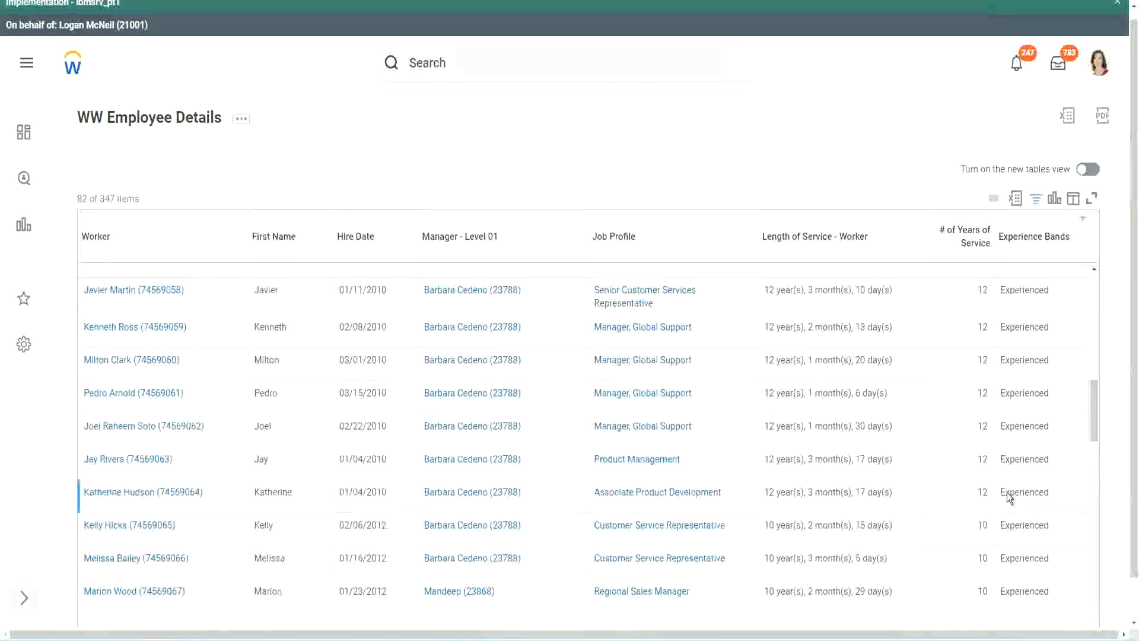